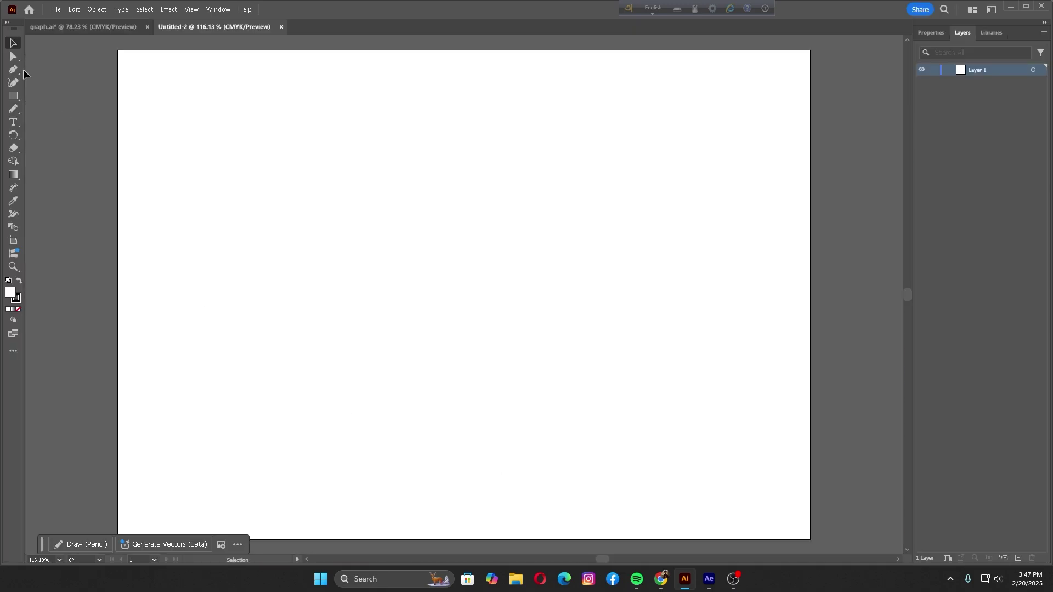
# Step: Draw a horizontal baseline about 393 pt long with the Pen tool and shift it slightly left on the artboard
pyautogui.click(11, 70)
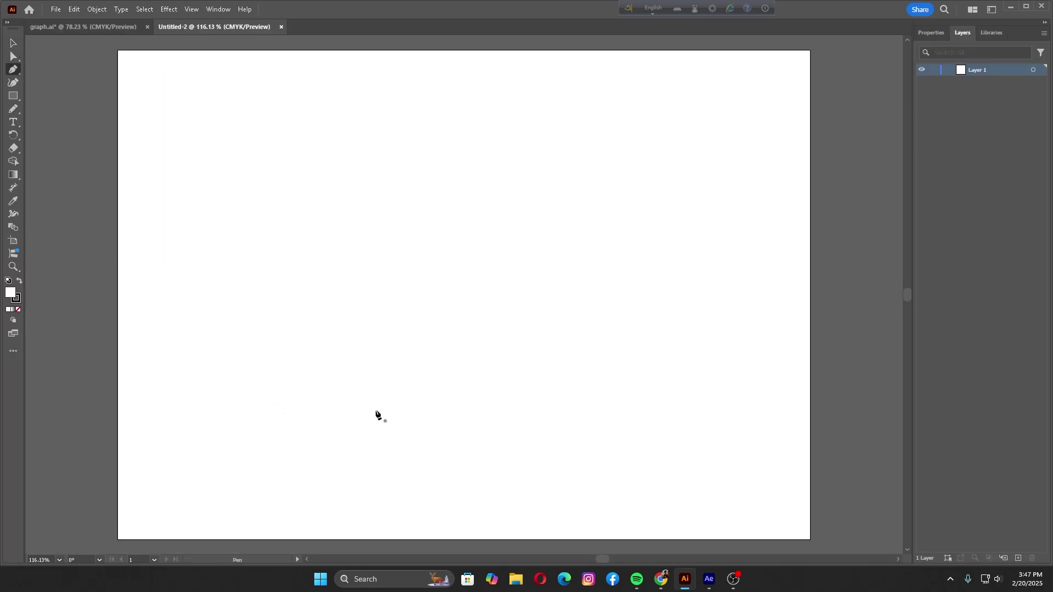
pyautogui.click(331, 384)
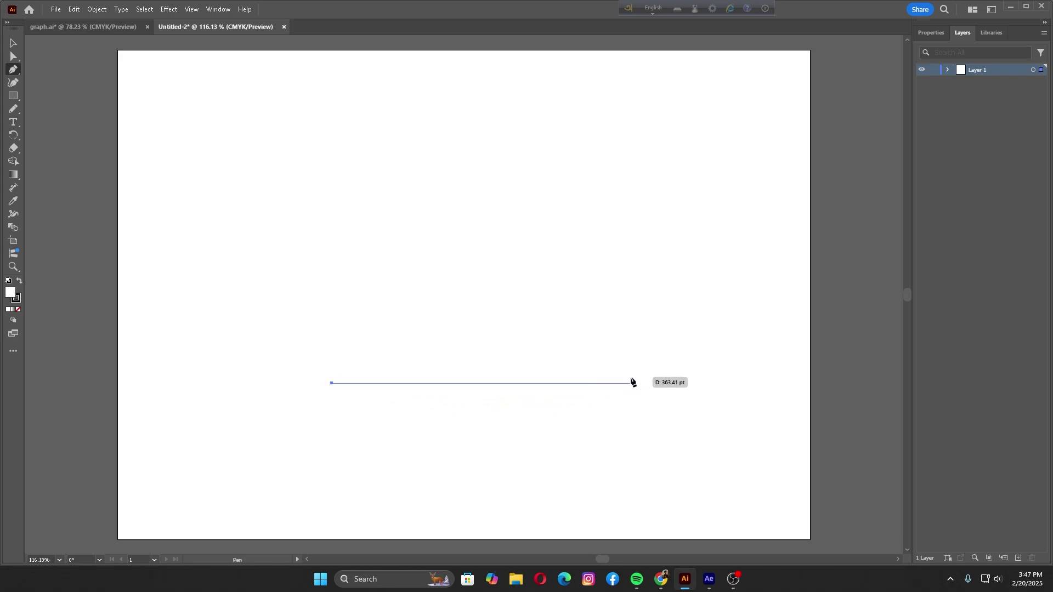
pyautogui.press('shift')
pyautogui.click(656, 384)
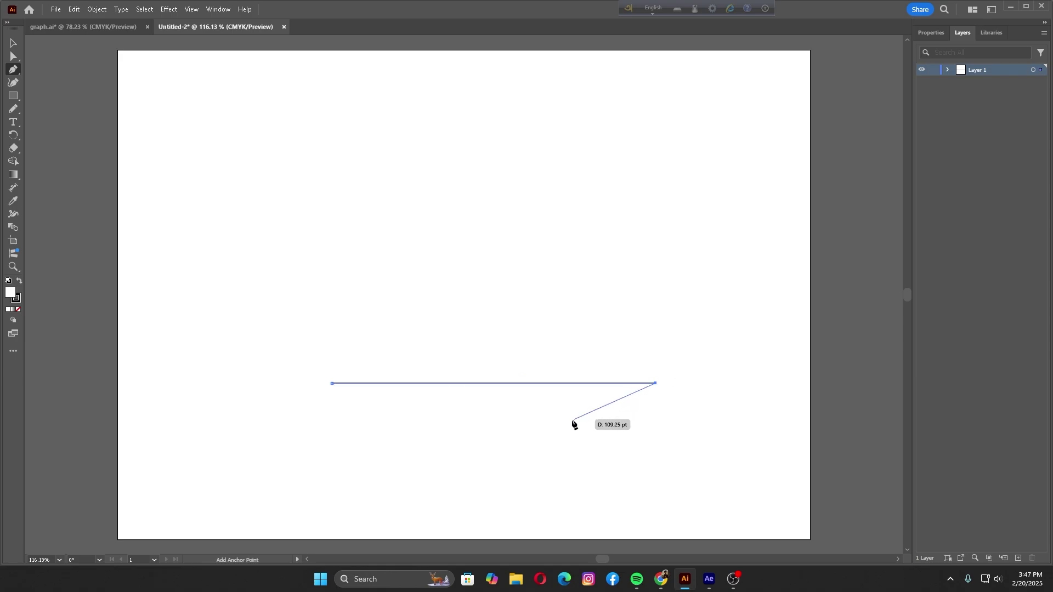
pyautogui.press('v')
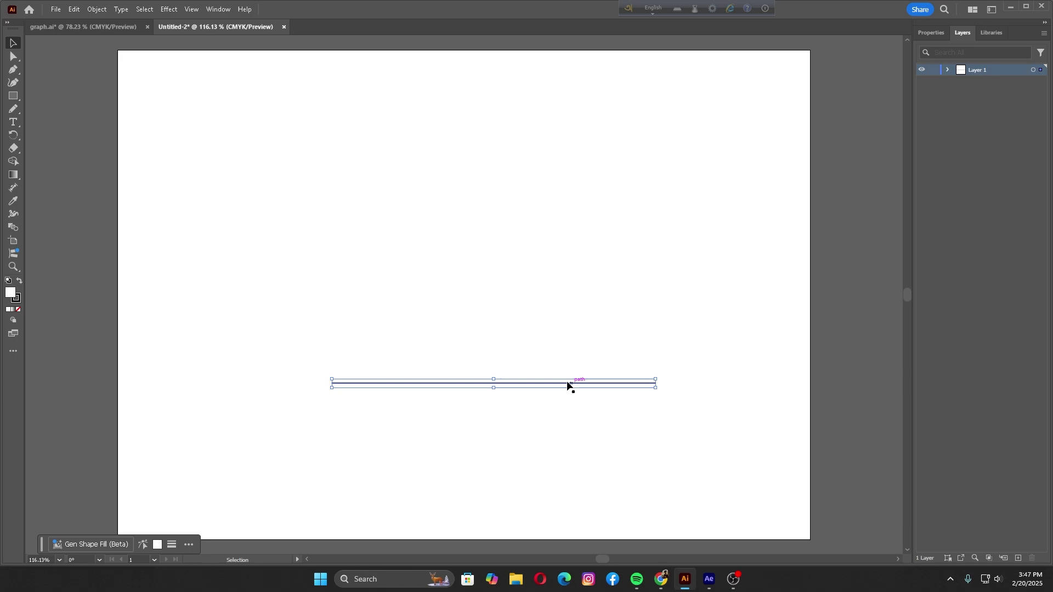
pyautogui.moveTo(541, 383); pyautogui.dragTo(514, 384)
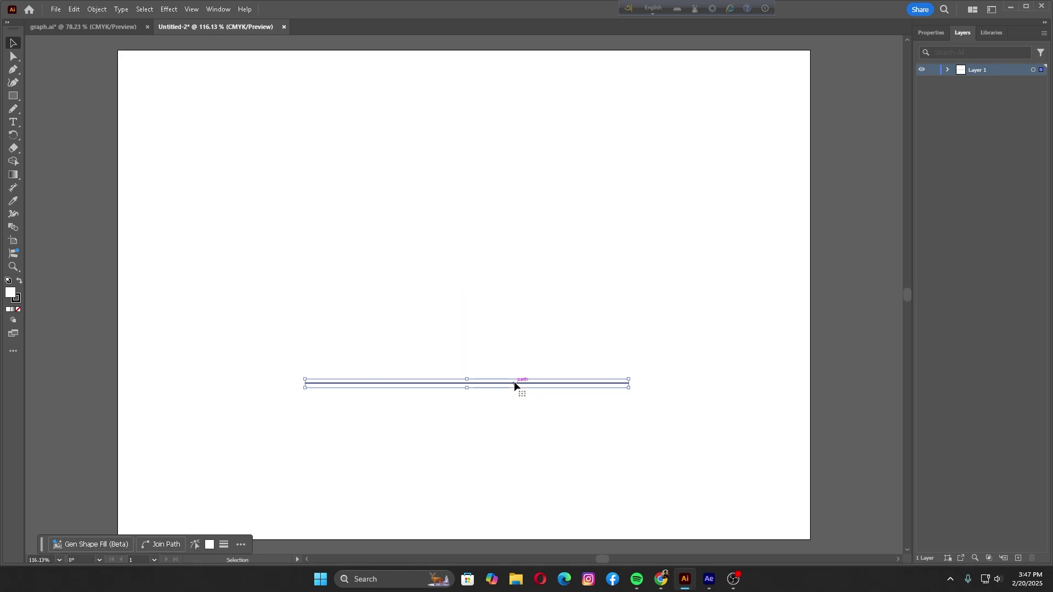
pyautogui.click(16, 70)
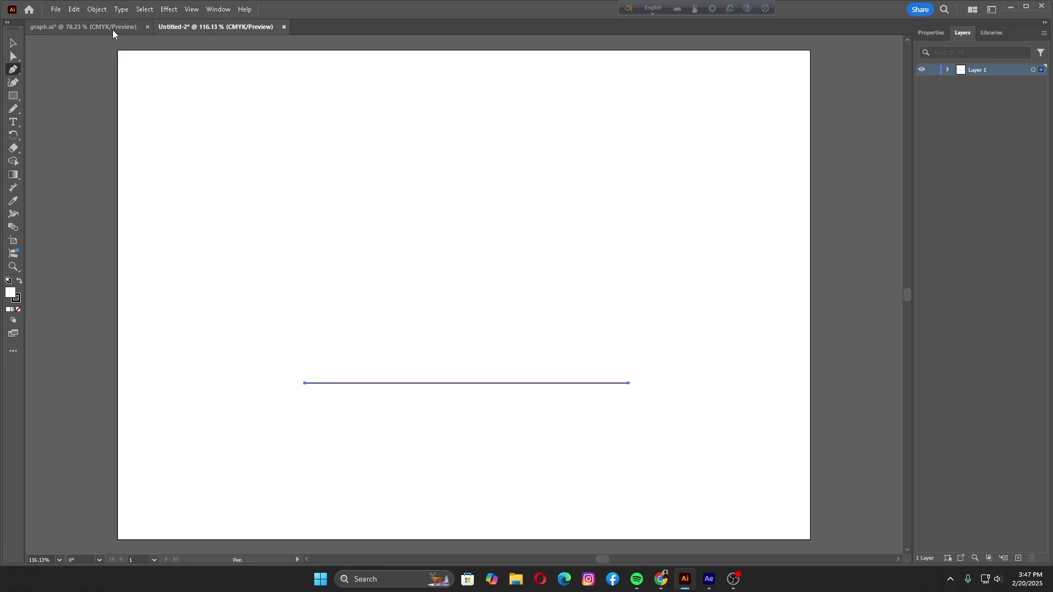
pyautogui.click(933, 34)
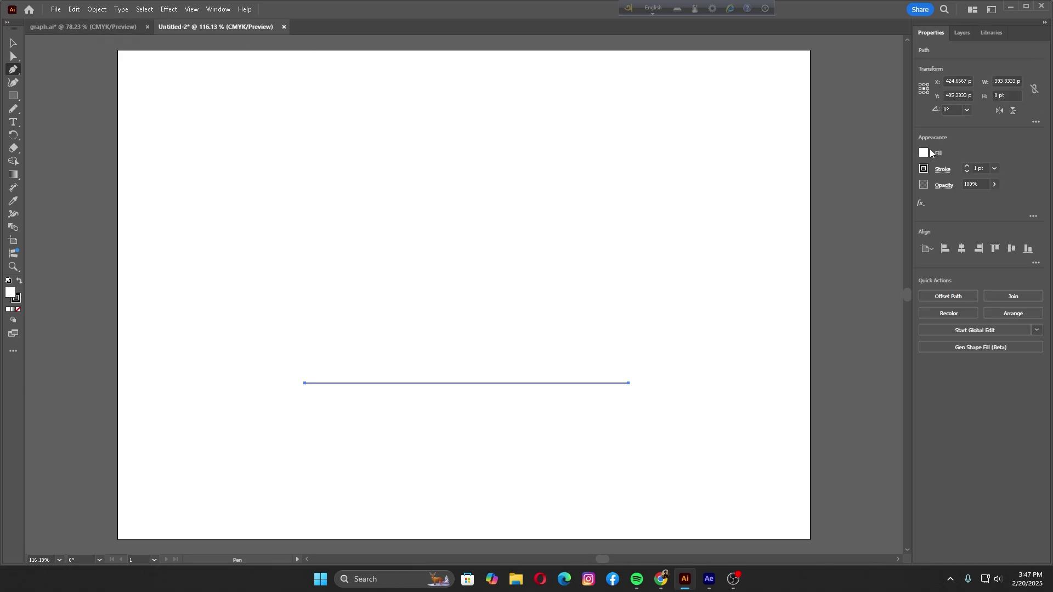
pyautogui.click(925, 154)
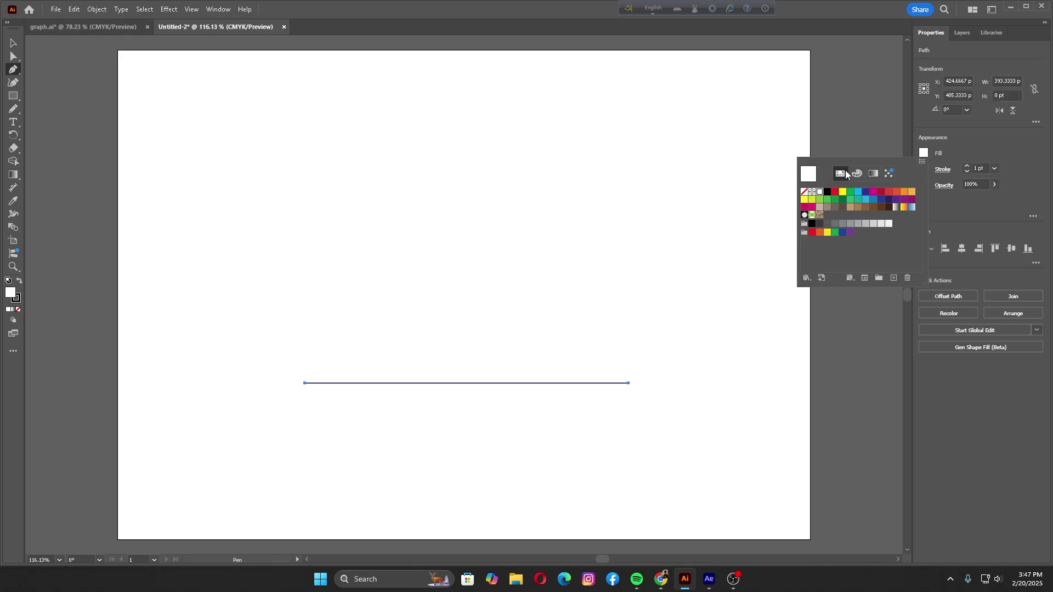
pyautogui.click(804, 192)
pyautogui.click(959, 153)
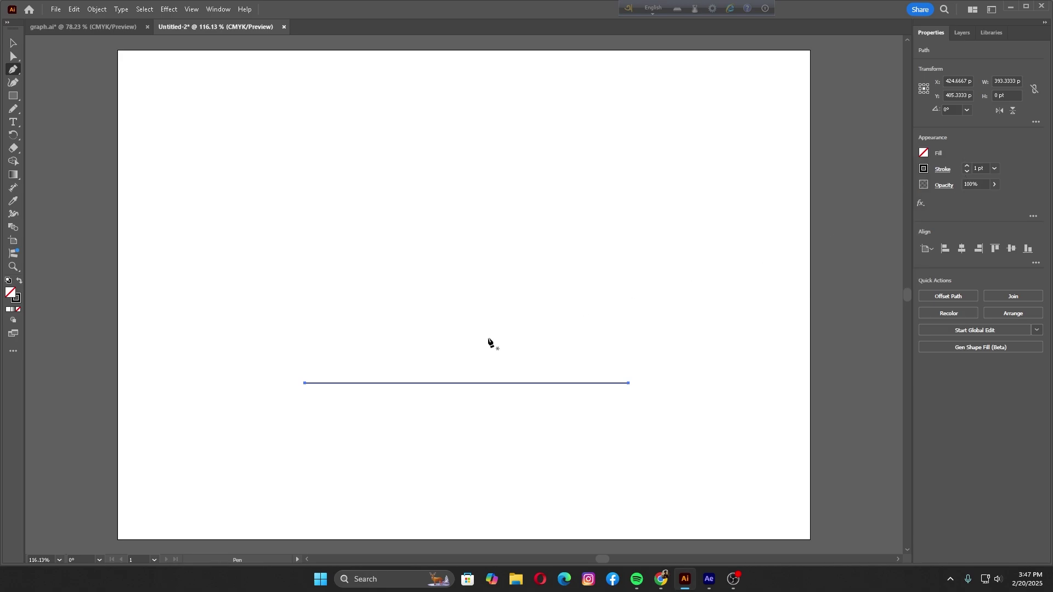
pyautogui.click(328, 383)
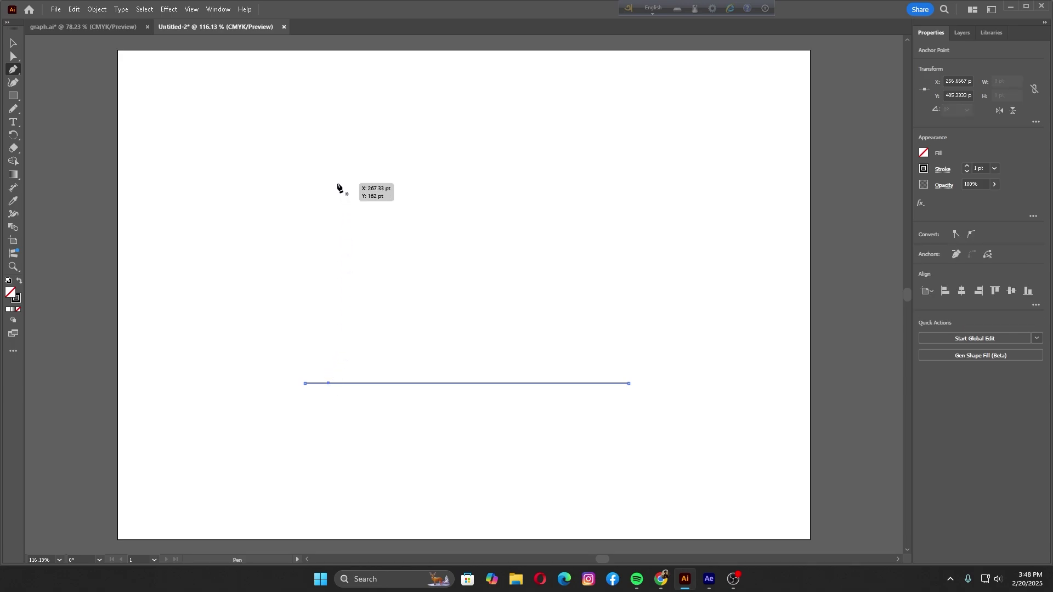
pyautogui.hotkey('ctrl', 'z')
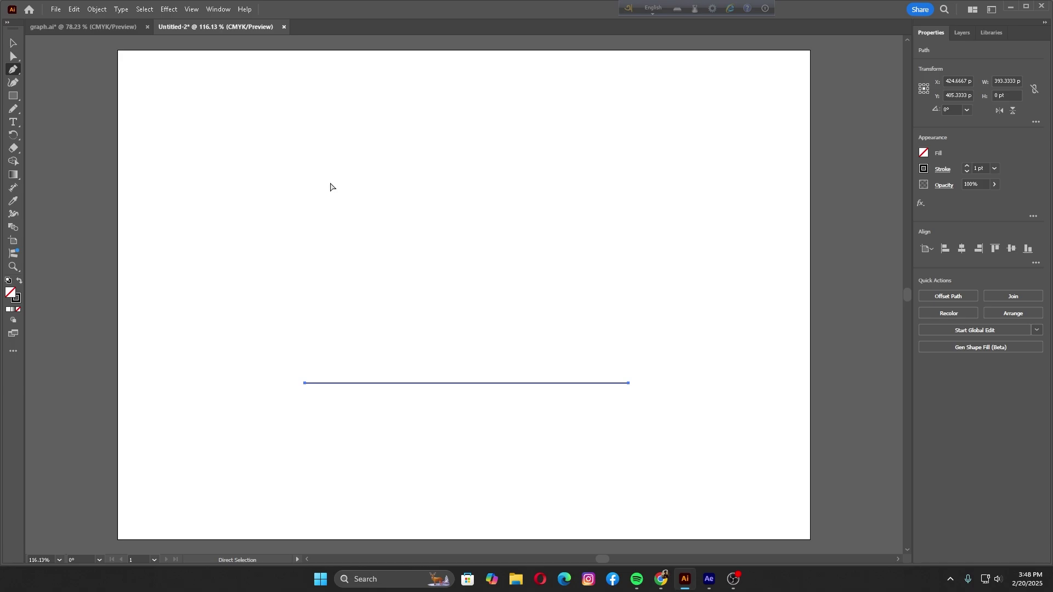
# Step: Draw a vertical line about 263 pt tall down to the baseline near its left end as a separate path
pyautogui.press('v')
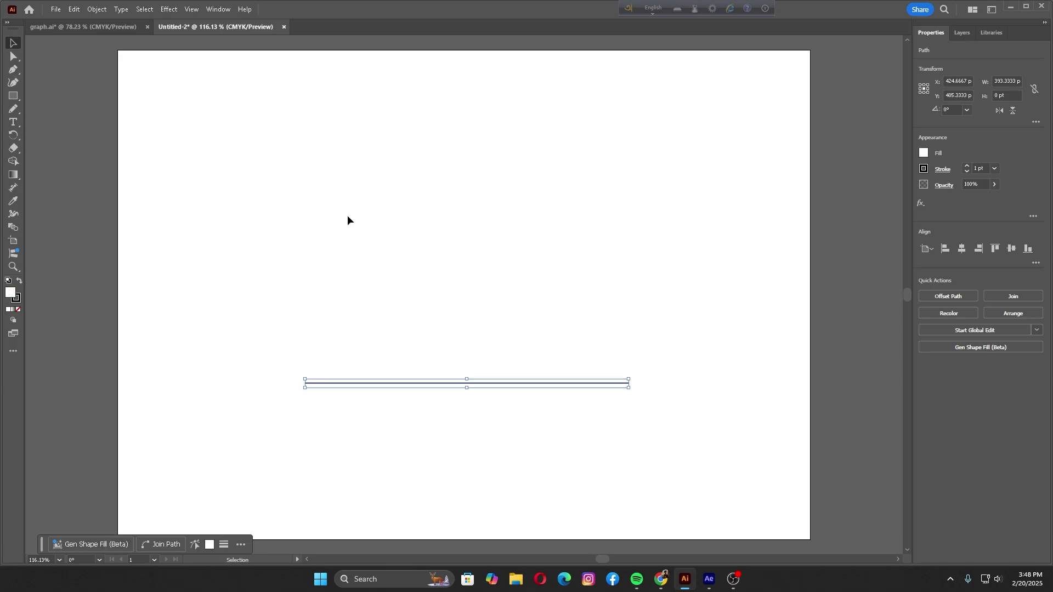
pyautogui.click(378, 249)
pyautogui.click(13, 70)
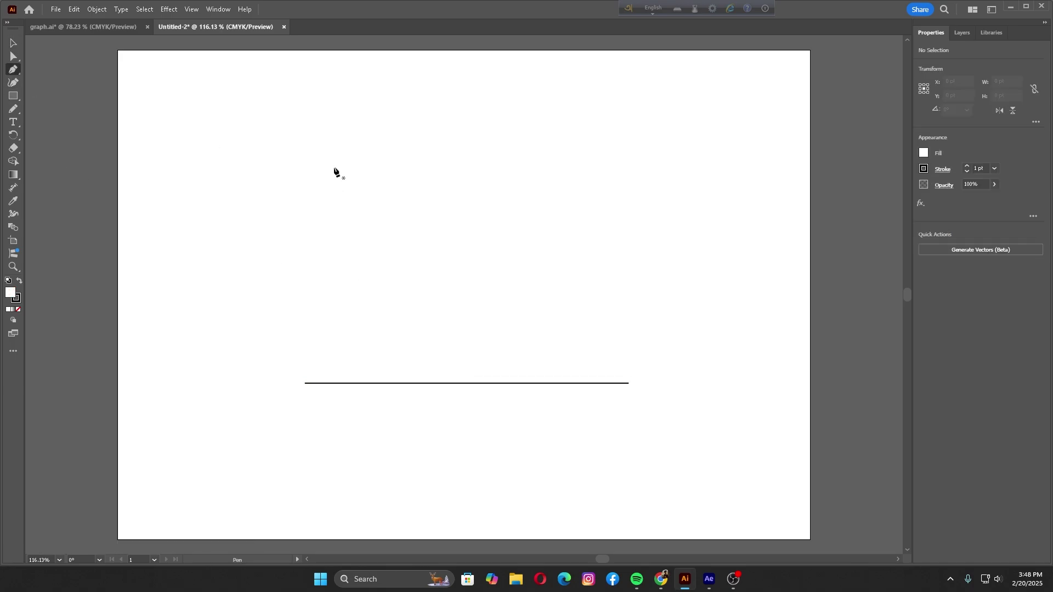
pyautogui.click(334, 168)
pyautogui.keyDown('shift'); pyautogui.click(337, 383); pyautogui.keyUp('shift')
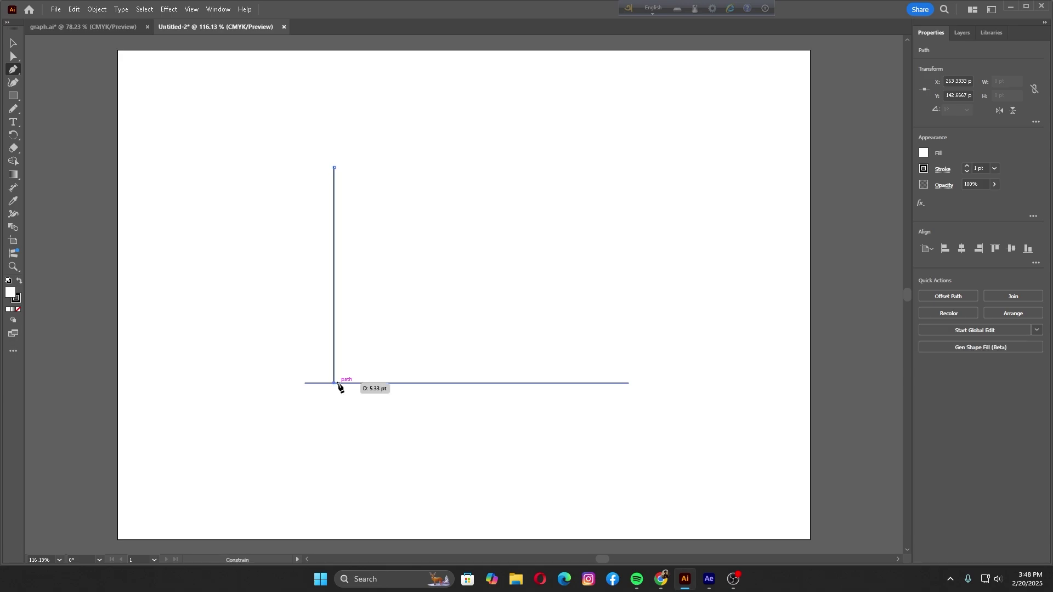
pyautogui.press('v')
# Step: Give the vertical line no fill and a 29 pt stroke to form a thick bar
pyautogui.click(922, 153)
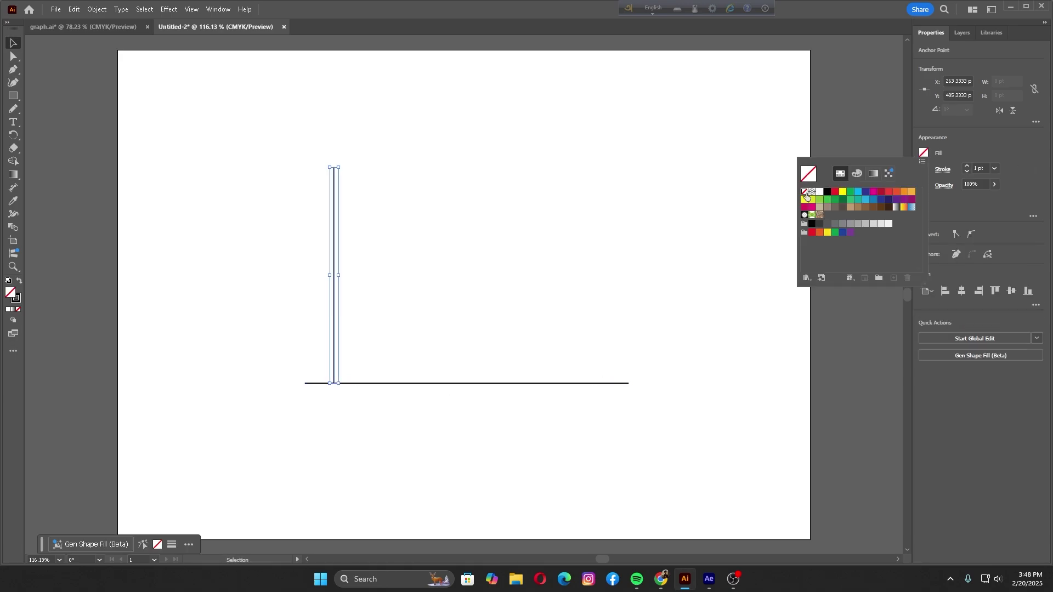
pyautogui.click(805, 172)
pyautogui.click(967, 165)
pyautogui.click(966, 166)
pyautogui.click(966, 166)
pyautogui.click(966, 166)
pyautogui.click(967, 165)
pyautogui.click(966, 165)
pyautogui.click(967, 165)
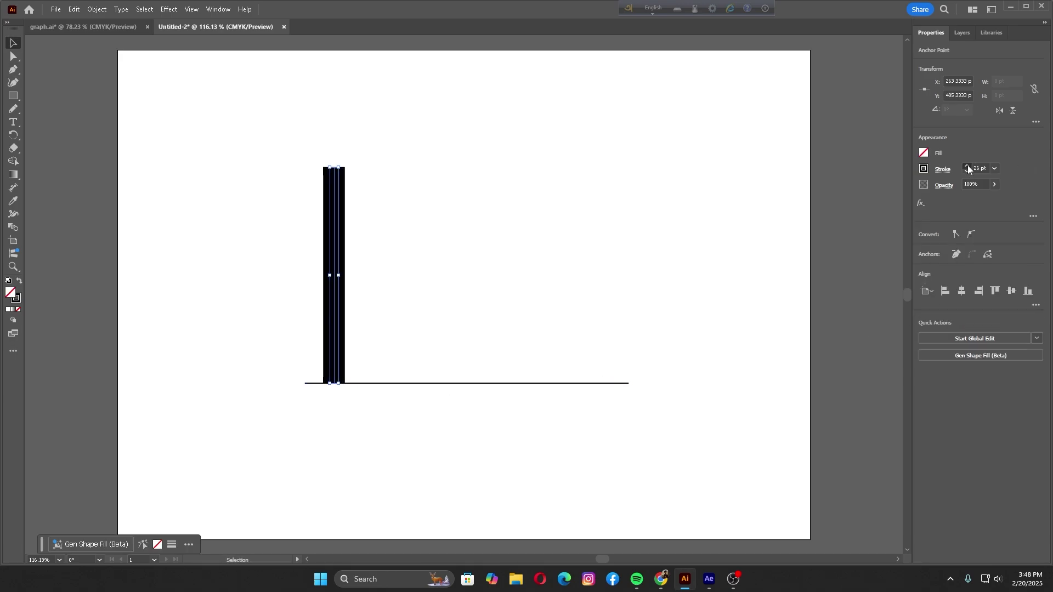
pyautogui.click(966, 166)
pyautogui.click(966, 166)
pyautogui.click(966, 166)
pyautogui.click(336, 316)
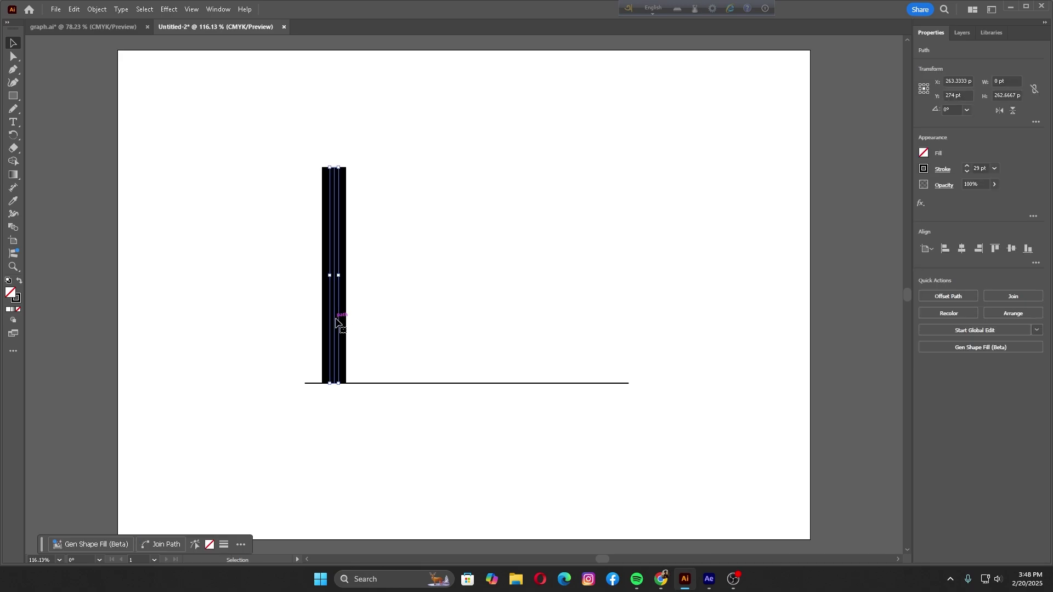
# Step: Duplicate the thick bar three times along the baseline to make a row of four bars
pyautogui.moveTo(336, 322); pyautogui.dragTo(513, 318)
pyautogui.click(401, 156)
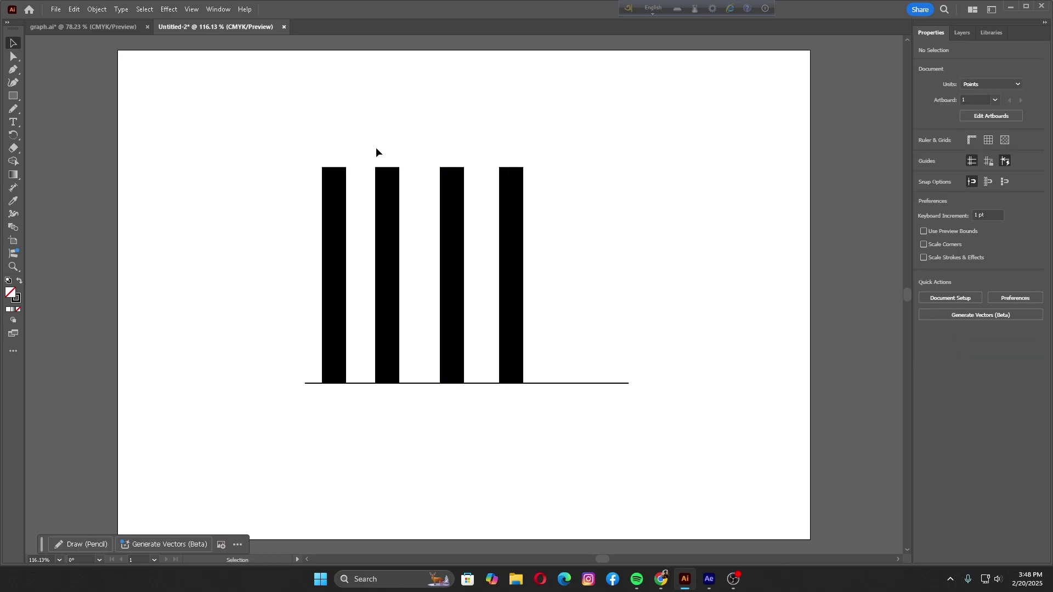
pyautogui.moveTo(376, 147); pyautogui.dragTo(551, 201)
pyautogui.click(381, 159)
# Step: Lower the tops of the second, third and fourth bars so the heights descend from left to right
pyautogui.click(383, 170)
pyautogui.moveTo(387, 167); pyautogui.dragTo(382, 209)
pyautogui.click(421, 188)
pyautogui.click(458, 177)
pyautogui.moveTo(455, 168); pyautogui.dragTo(455, 222)
pyautogui.click(511, 175)
pyautogui.moveTo(507, 167); pyautogui.dragTo(507, 259)
# Step: Shorten the baseline from its right end to bring it closer to the fourth bar
pyautogui.click(614, 383)
pyautogui.moveTo(628, 383); pyautogui.dragTo(546, 384)
pyautogui.click(481, 353)
# Step: Move the third and fourth bars left to even the spacing and shorten both slightly
pyautogui.moveTo(451, 338); pyautogui.dragTo(440, 338)
pyautogui.moveTo(441, 224); pyautogui.dragTo(440, 233)
pyautogui.click(476, 242)
pyautogui.click(511, 265)
pyautogui.moveTo(511, 258); pyautogui.dragTo(511, 277)
pyautogui.moveTo(511, 331); pyautogui.dragTo(498, 347)
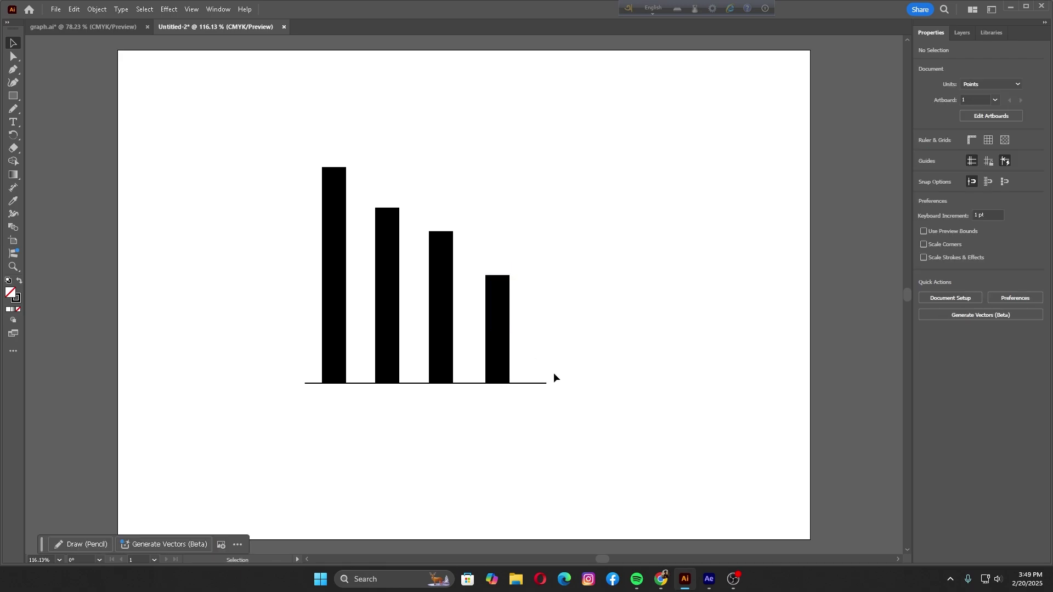
# Step: Trim the baseline's right end to a length of about 287 pt and nudge the line slightly left
pyautogui.moveTo(546, 385); pyautogui.dragTo(541, 384)
pyautogui.click(574, 386)
pyautogui.click(522, 383)
pyautogui.press('Left')
pyautogui.press('Left')
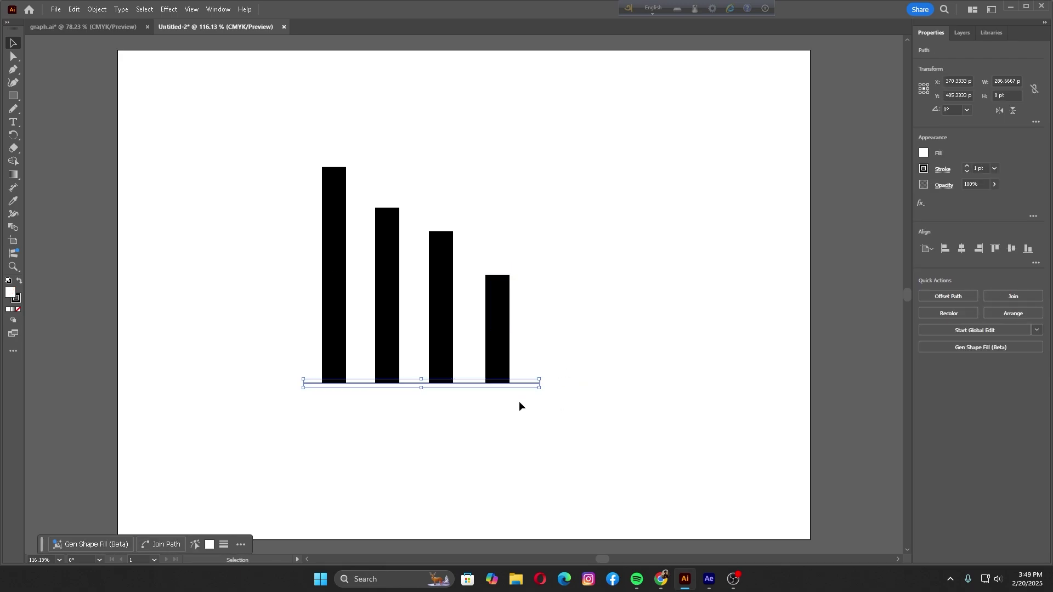
pyautogui.click(676, 333)
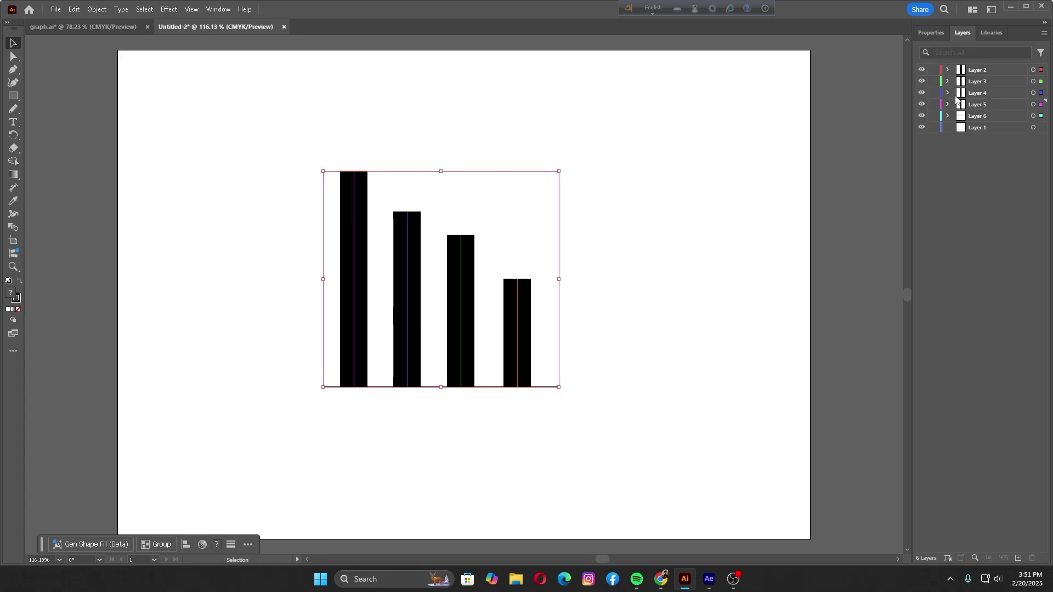
# Step: Delete the empty Layer 1, toggle Layer 6's visibility to check it, and deselect the artwork
pyautogui.moveTo(972, 232); pyautogui.dragTo(1033, 558)
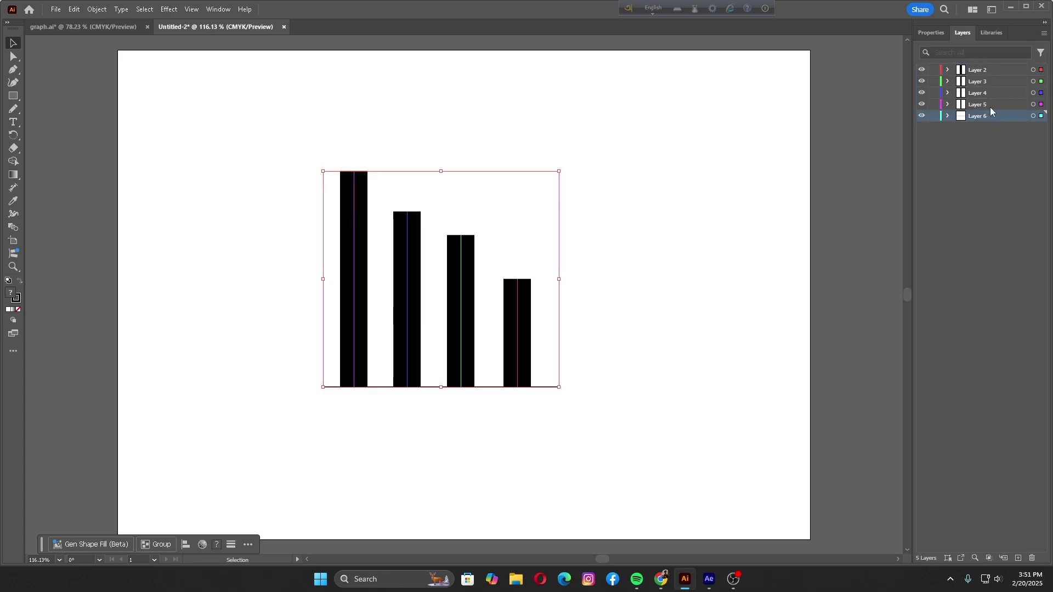
pyautogui.click(987, 105)
pyautogui.click(922, 115)
pyautogui.click(923, 115)
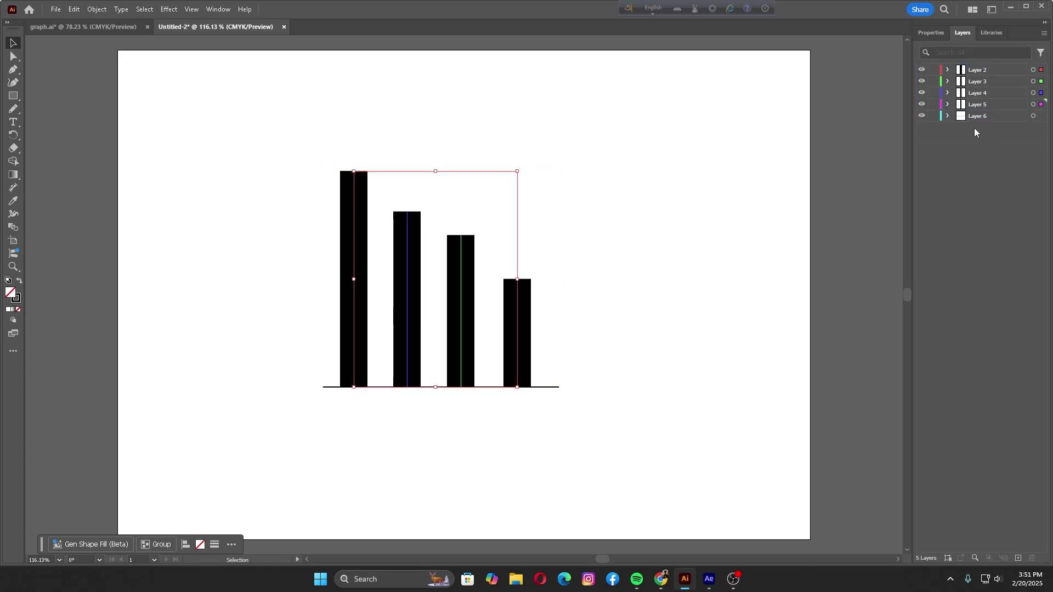
pyautogui.rightClick(633, 149)
pyautogui.click(616, 208)
# Step: Save the document on the computer as an Illustrator file named graph2
pyautogui.hotkey('ctrl', 's')
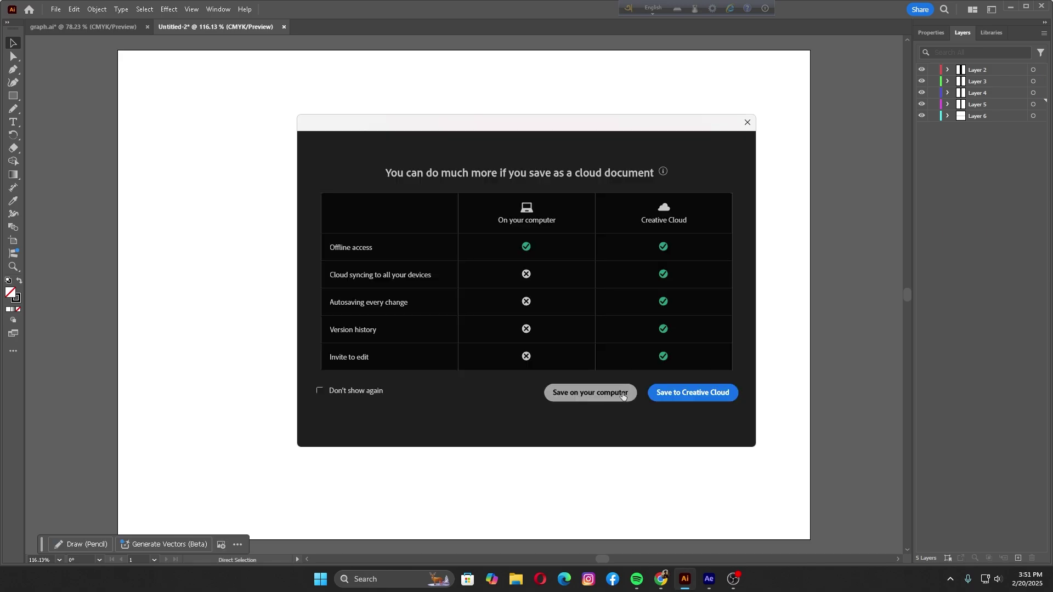
pyautogui.click(623, 396)
pyautogui.press('BackSpace')
pyautogui.write('graph')
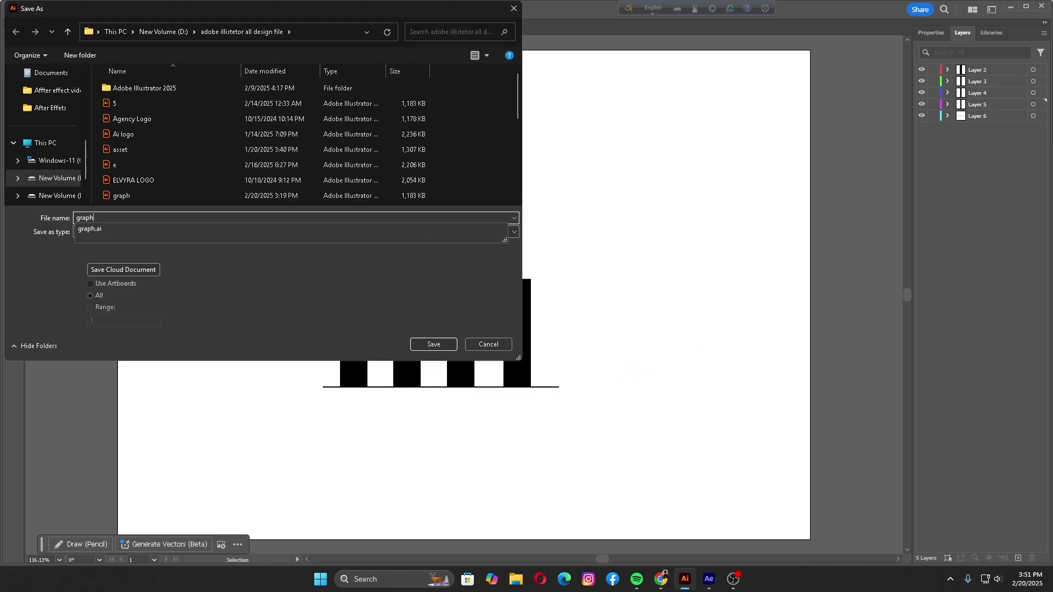
pyautogui.press('Return')
pyautogui.click(573, 445)
# Step: Switch to After Effects and import graph2.ai as a composition with Document Size footage dimensions
pyautogui.click(709, 579)
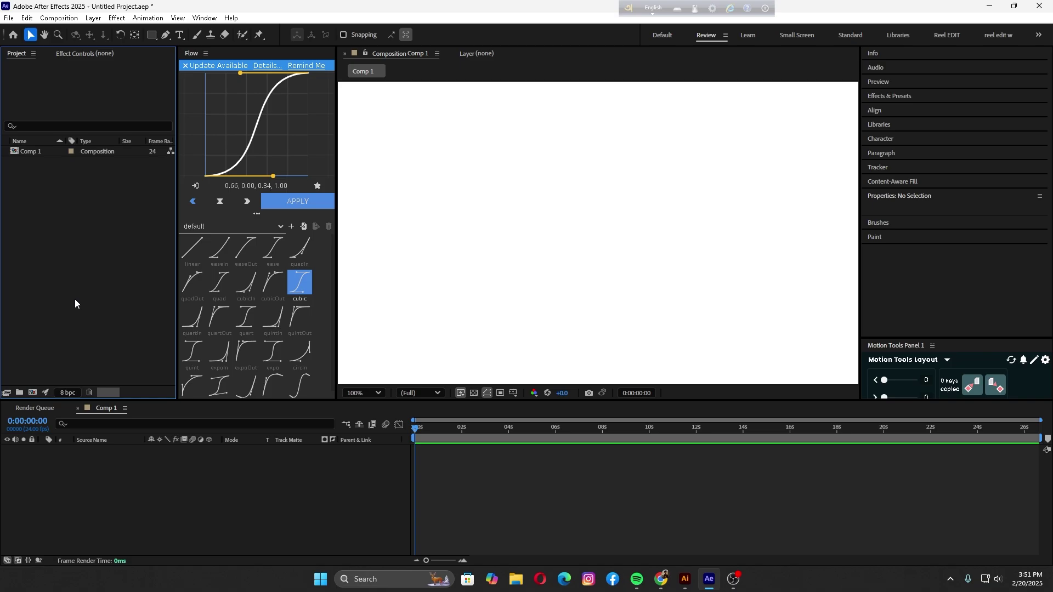
pyautogui.rightClick(74, 203)
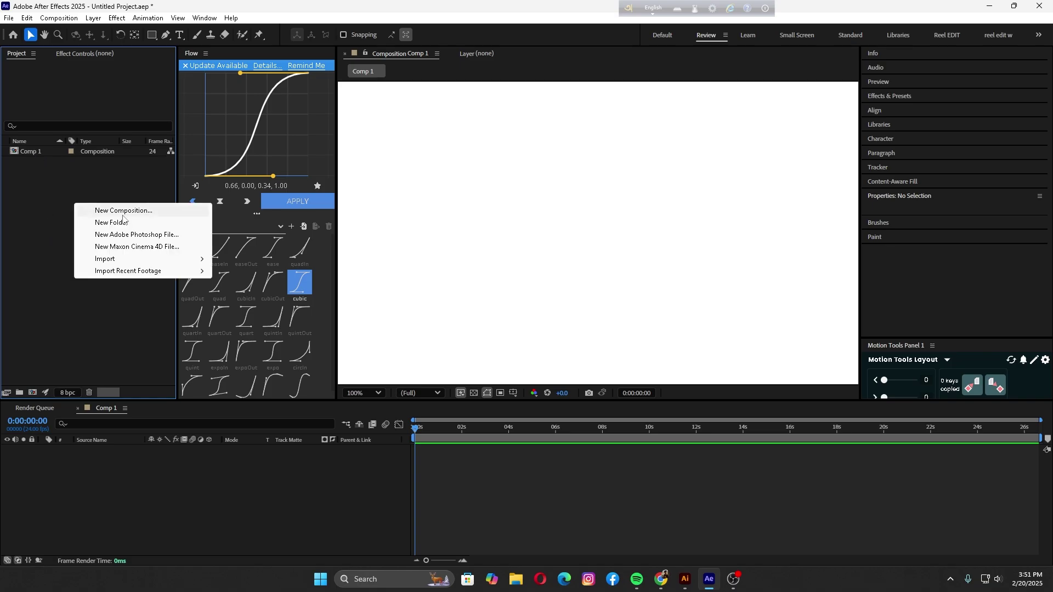
pyautogui.doubleClick(55, 214)
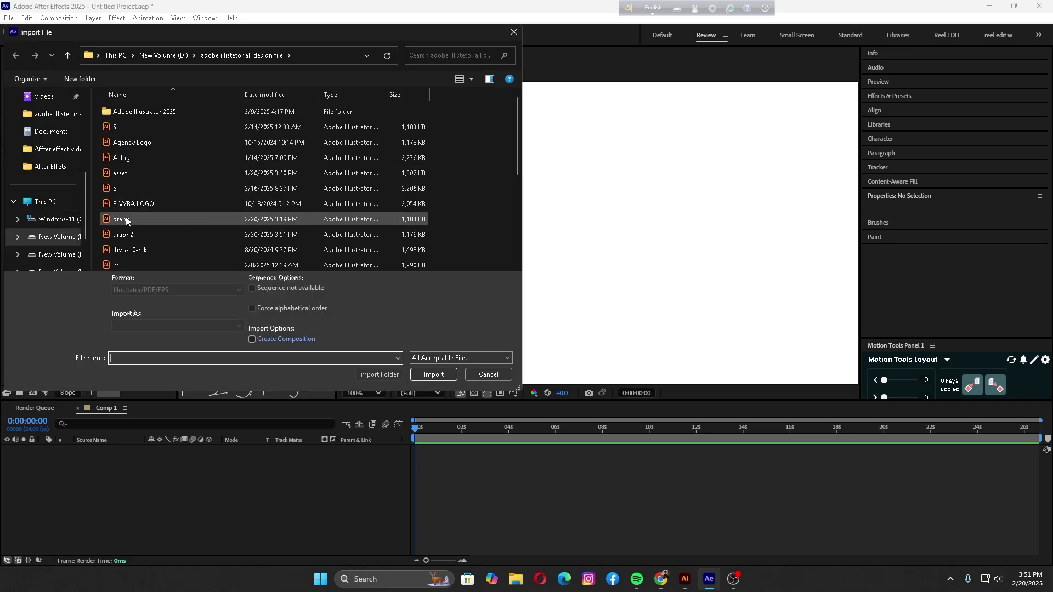
pyautogui.click(130, 234)
pyautogui.click(431, 375)
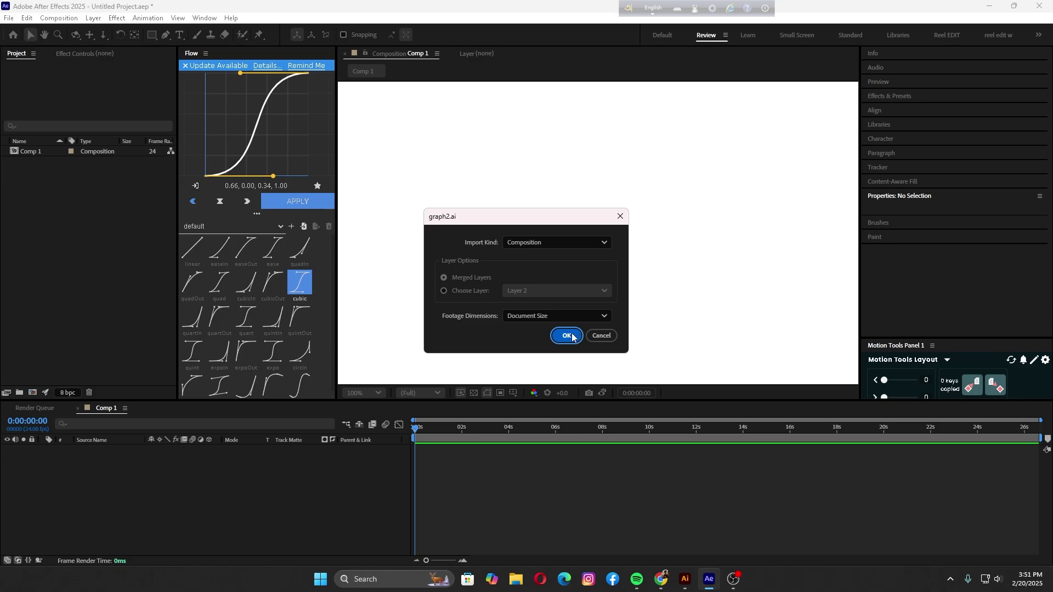
pyautogui.click(567, 335)
# Step: Add the graph2 composition to Comp 1 and open it to reach its layers
pyautogui.moveTo(33, 161); pyautogui.dragTo(636, 276)
pyautogui.click(78, 501)
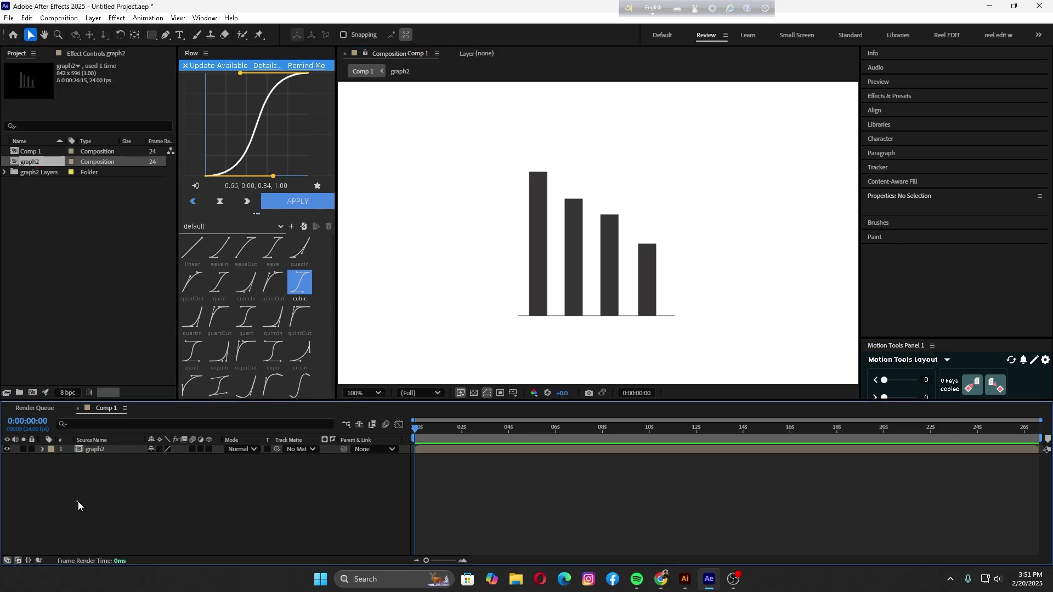
pyautogui.doubleClick(98, 449)
# Step: Create shape outlines from all five vector layers in the graph2 composition
pyautogui.moveTo(94, 512); pyautogui.dragTo(115, 447)
pyautogui.rightClick(121, 458)
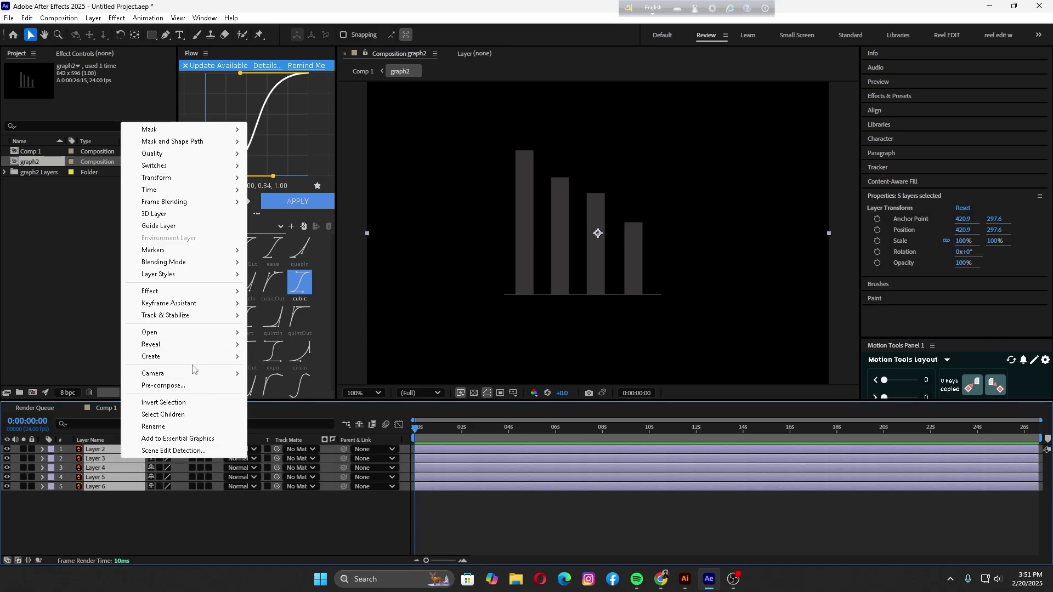
pyautogui.click(340, 394)
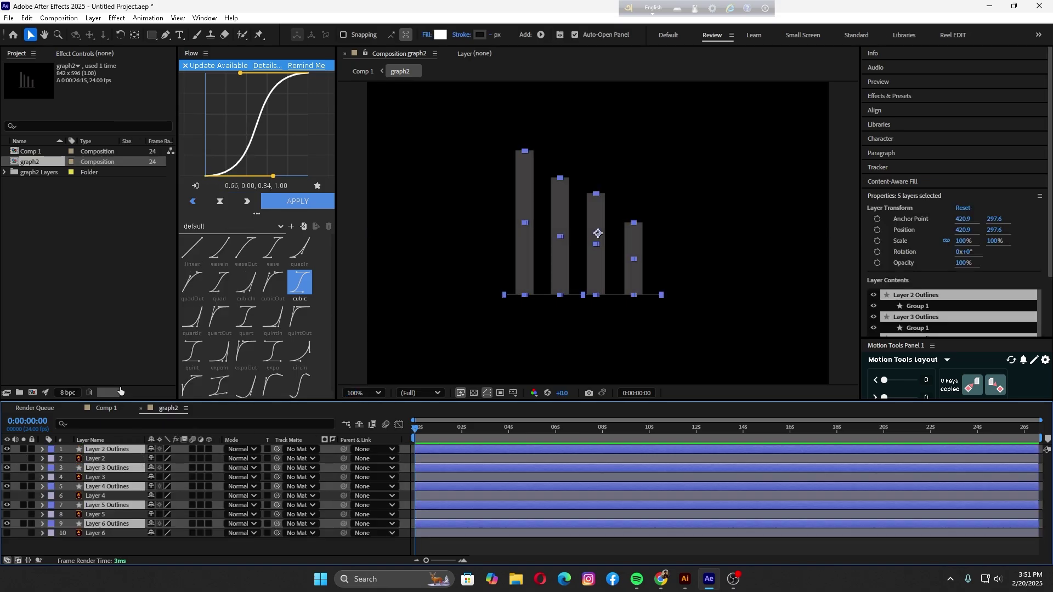
pyautogui.click(145, 368)
pyautogui.click(112, 459)
pyautogui.keyDown('shift'); pyautogui.click(106, 478); pyautogui.keyUp('shift')
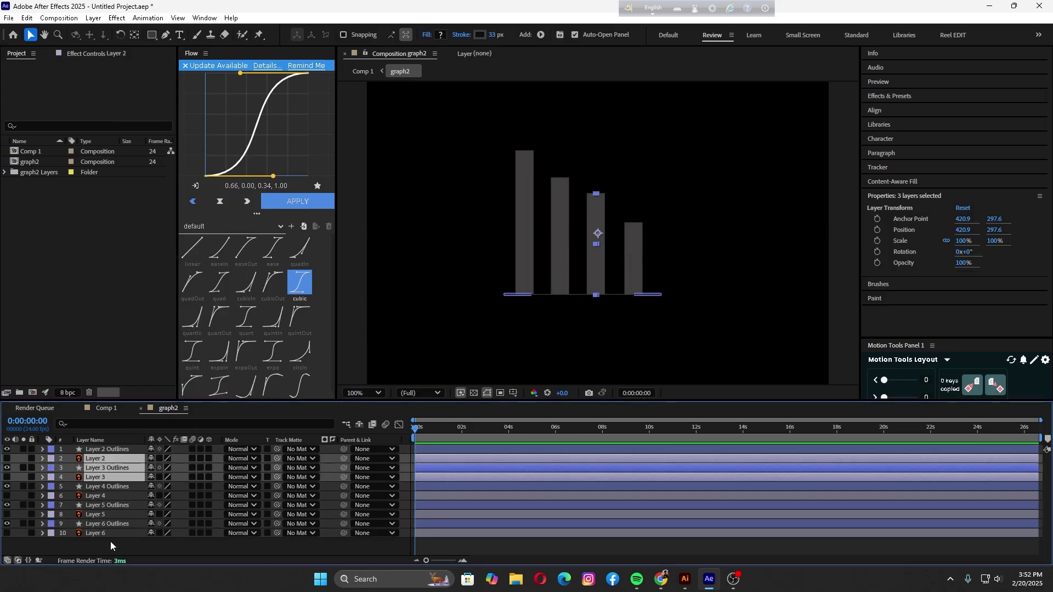
pyautogui.click(111, 545)
pyautogui.click(117, 459)
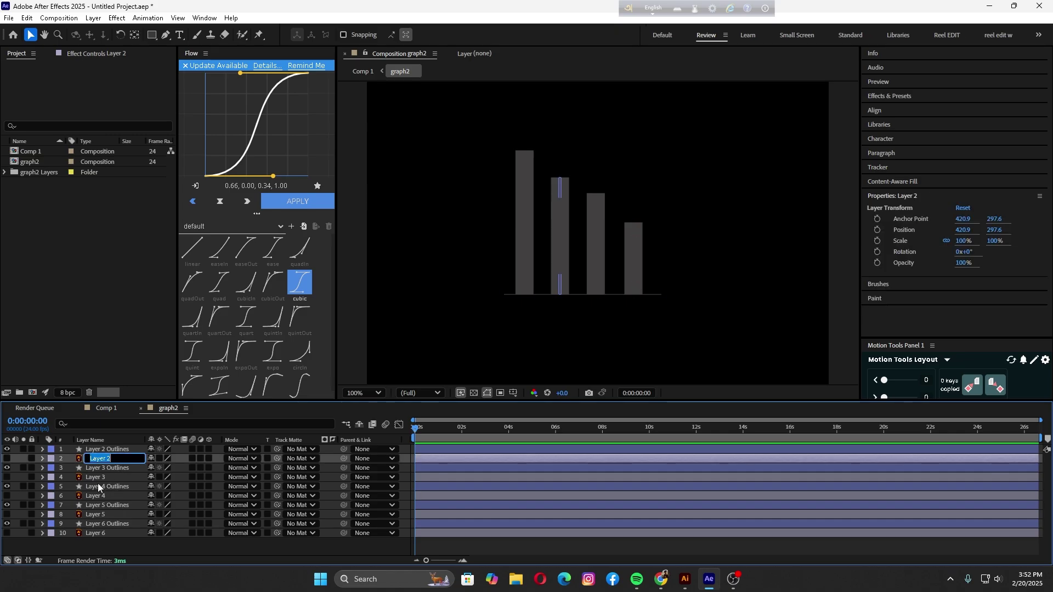
pyautogui.click(86, 545)
pyautogui.click(104, 458)
pyautogui.press('Return')
pyautogui.click(179, 459)
# Step: Delete the original Illustrator layer named Layer 2, keeping its shape outlines
pyautogui.click(109, 462)
pyautogui.press('Delete')
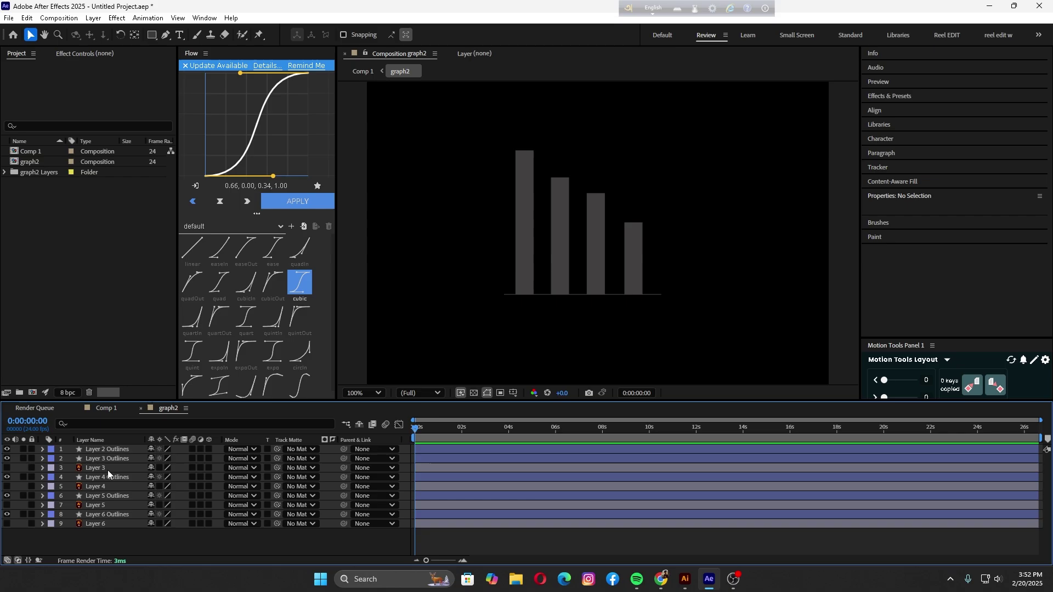
# Step: Delete the remaining original Illustrator layers, Layer 3 to Layer 6, keeping their shape outlines
pyautogui.click(107, 469)
pyautogui.press('Delete')
pyautogui.click(106, 476)
pyautogui.press('Delete')
pyautogui.click(104, 485)
pyautogui.press('Delete')
pyautogui.click(102, 496)
pyautogui.press('Delete')
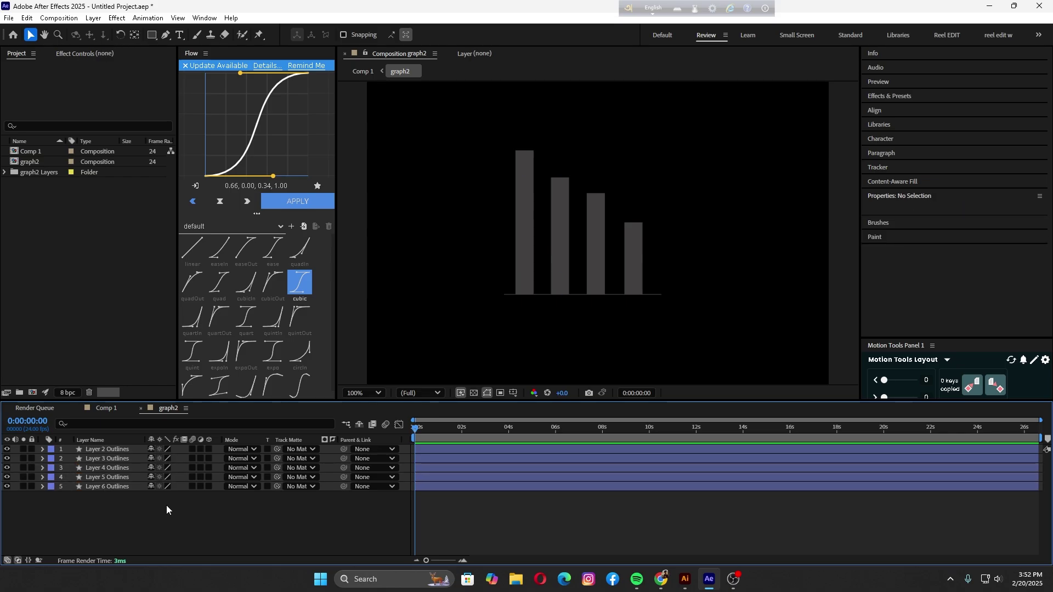
pyautogui.moveTo(495, 144); pyautogui.dragTo(681, 279)
pyautogui.moveTo(475, 136); pyautogui.dragTo(666, 375)
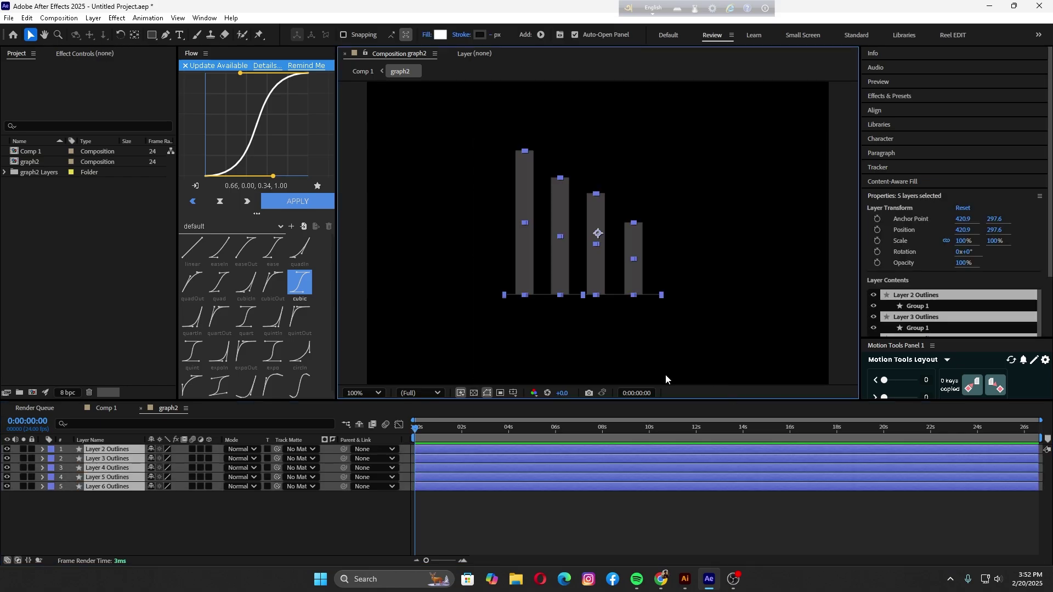
pyautogui.click(725, 318)
pyautogui.moveTo(691, 252); pyautogui.dragTo(511, 264)
pyautogui.scroll(-1, 932, 312)
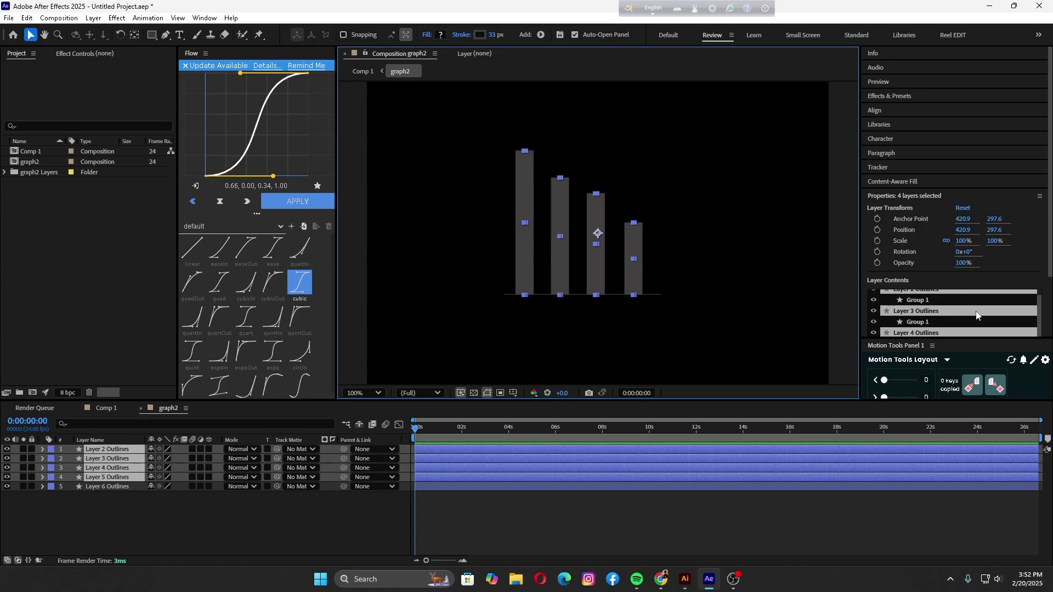
pyautogui.moveTo(977, 338); pyautogui.dragTo(974, 390)
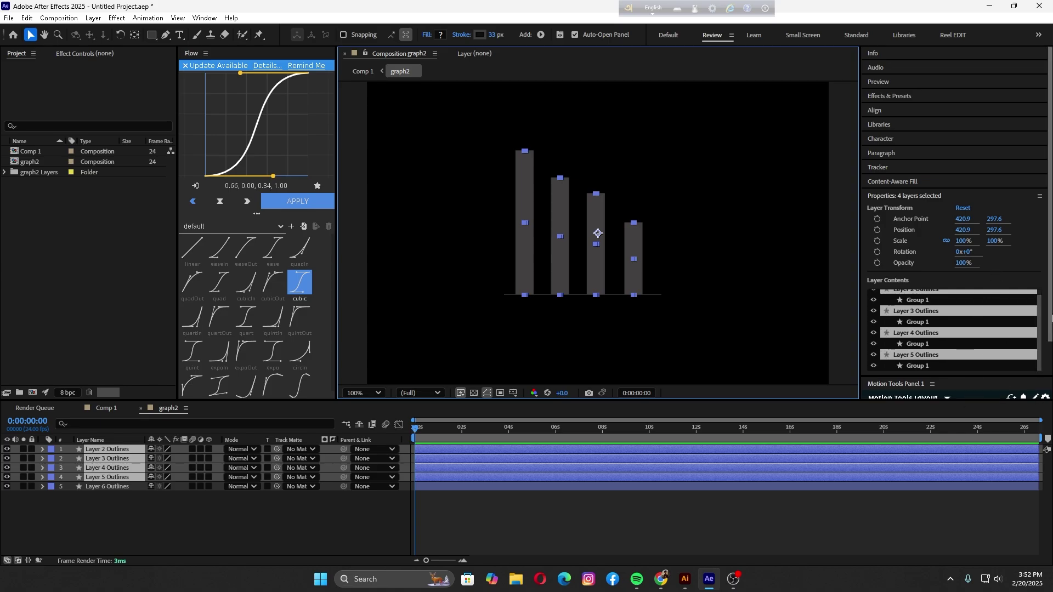
pyautogui.scroll(-2, 1050, 329)
# Step: Set the stroke color of Layer 5 Outlines, the tallest bar, to bright yellow
pyautogui.click(134, 507)
pyautogui.click(126, 477)
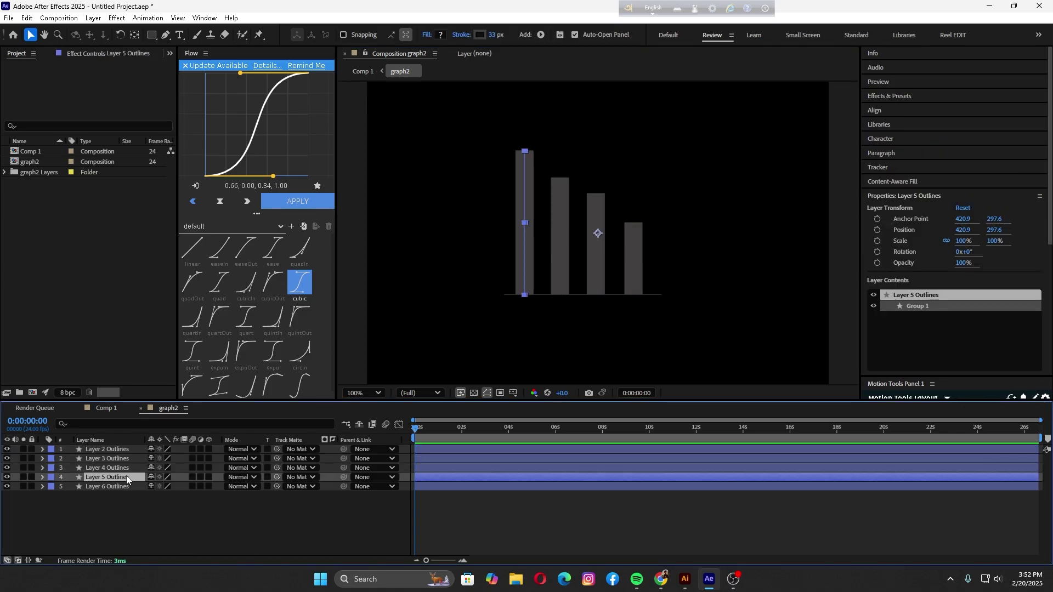
pyautogui.click(914, 305)
pyautogui.click(958, 196)
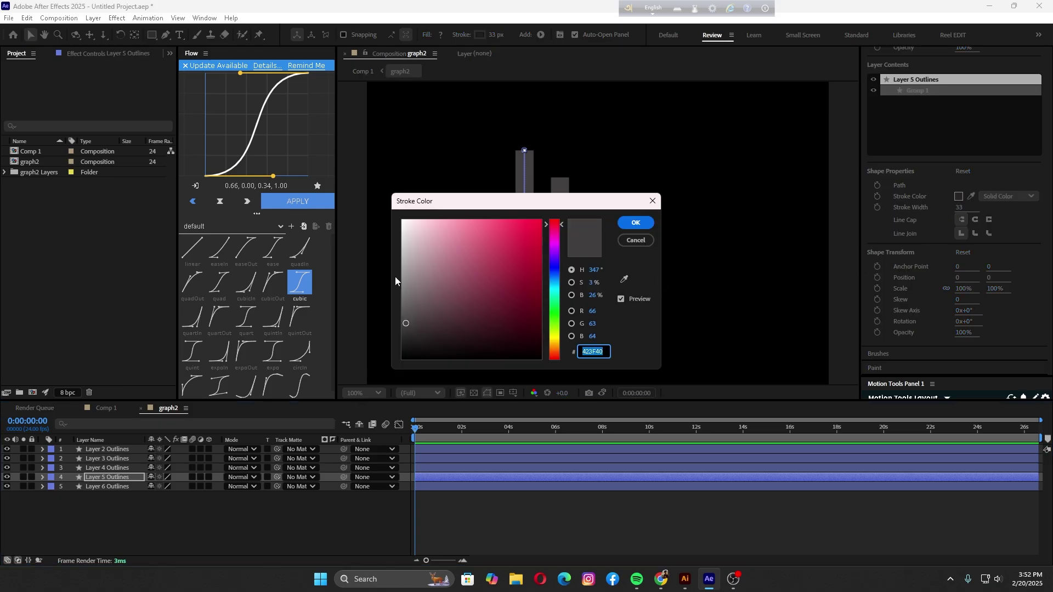
pyautogui.click(402, 220)
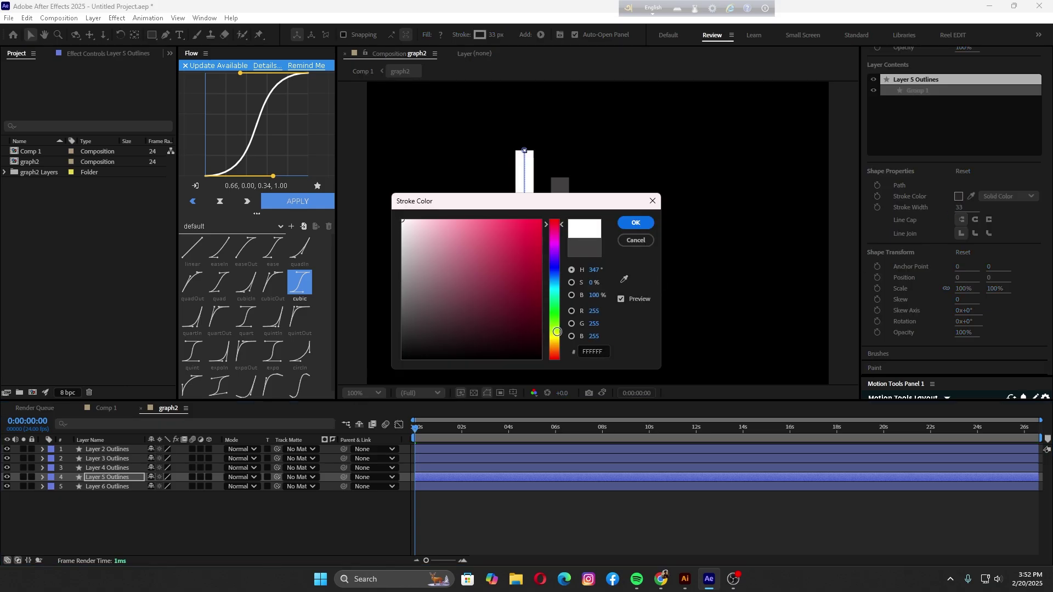
pyautogui.moveTo(560, 344); pyautogui.dragTo(561, 343)
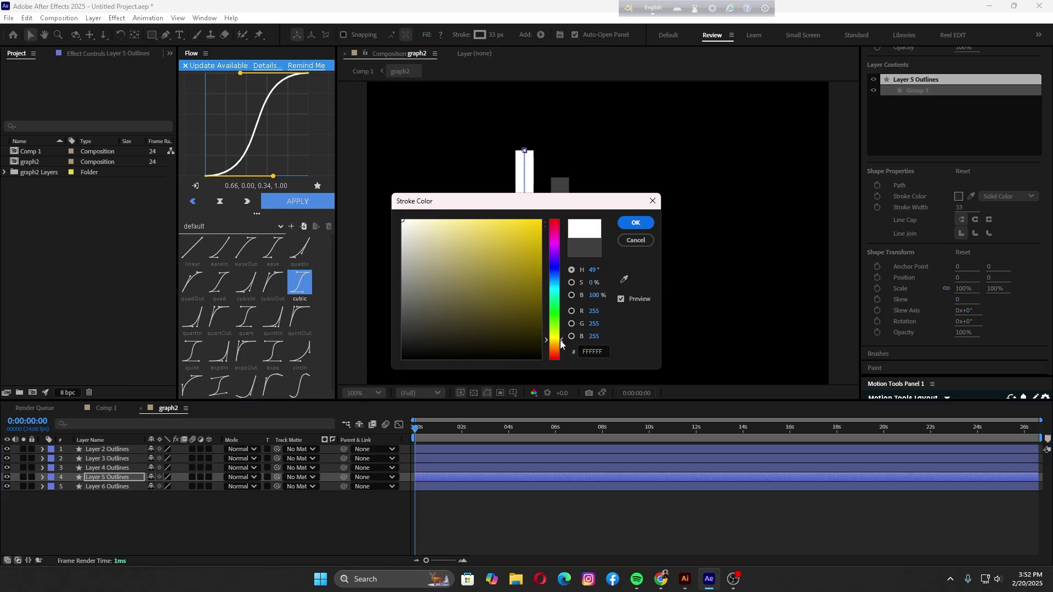
pyautogui.moveTo(538, 274)
pyautogui.mouseDown()
pyautogui.moveTo(548, 224)
pyautogui.moveTo(557, 236)
pyautogui.moveTo(539, 192)
pyautogui.moveTo(503, 189)
pyautogui.mouseUp()
pyautogui.moveTo(561, 342); pyautogui.dragTo(561, 336)
pyautogui.moveTo(538, 234)
pyautogui.mouseDown()
pyautogui.moveTo(551, 217)
pyautogui.moveTo(495, 382)
pyautogui.mouseUp()
pyautogui.click(559, 400)
# Step: Match the stroke color of the second bar, Layer 4 Outlines, to the yellow sampled from the tallest bar
pyautogui.click(560, 263)
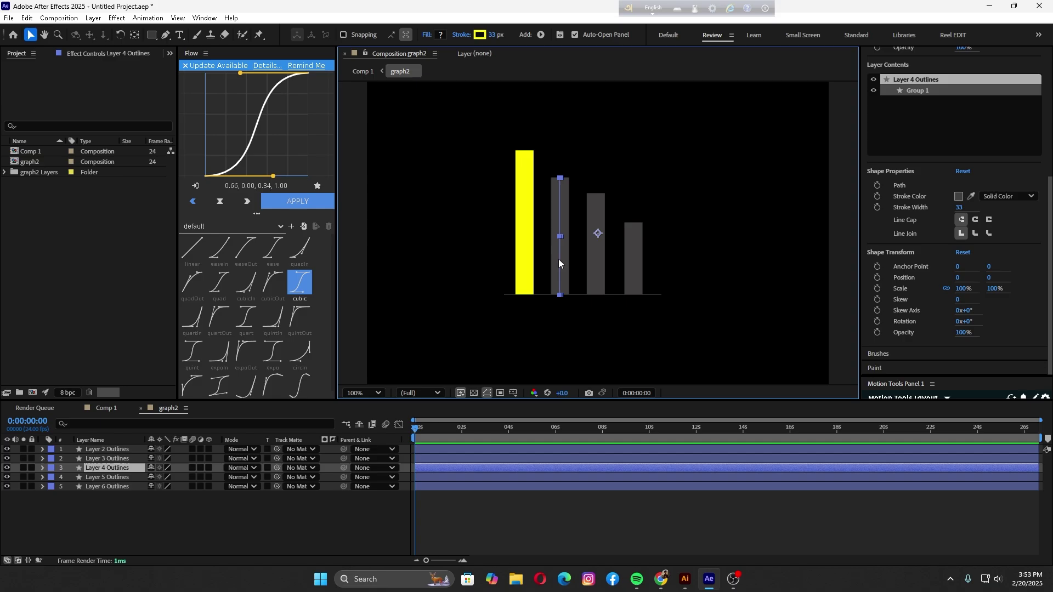
pyautogui.click(958, 196)
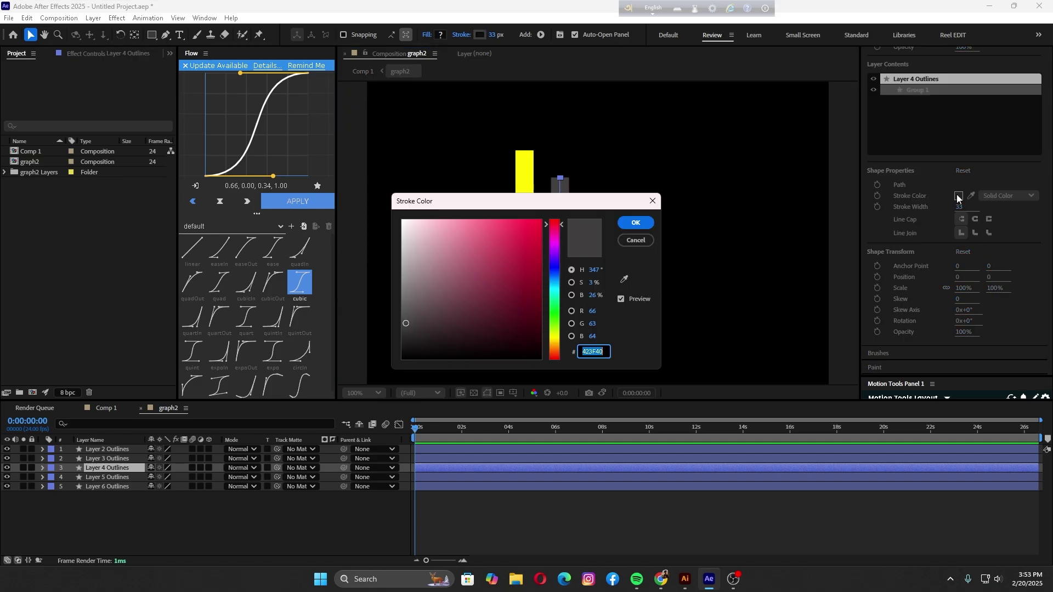
pyautogui.click(623, 280)
pyautogui.click(527, 182)
pyautogui.click(636, 222)
# Step: Color the strokes of the two shortest bars, Layer 3 and Layer 2 Outlines, with yellow sampled from the neighbouring bars
pyautogui.click(596, 247)
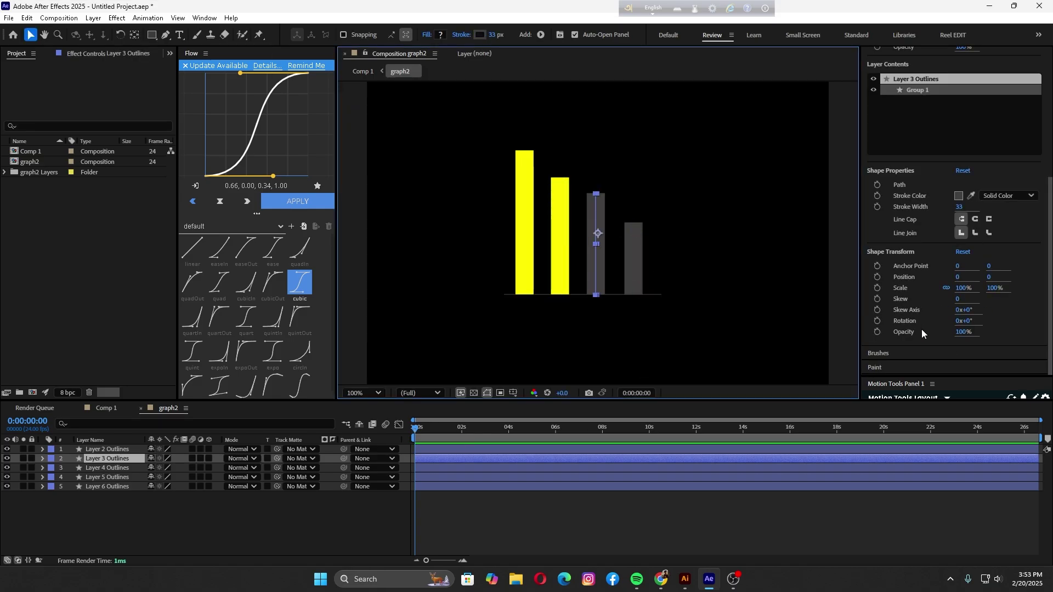
pyautogui.click(971, 195)
pyautogui.click(563, 220)
pyautogui.click(636, 271)
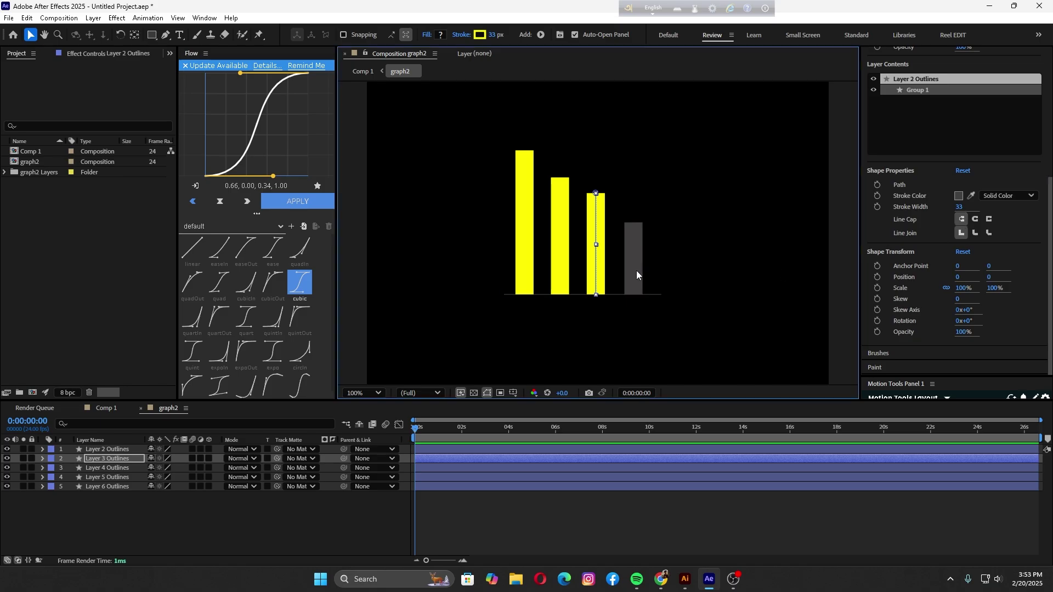
pyautogui.click(970, 195)
pyautogui.click(597, 227)
pyautogui.click(636, 351)
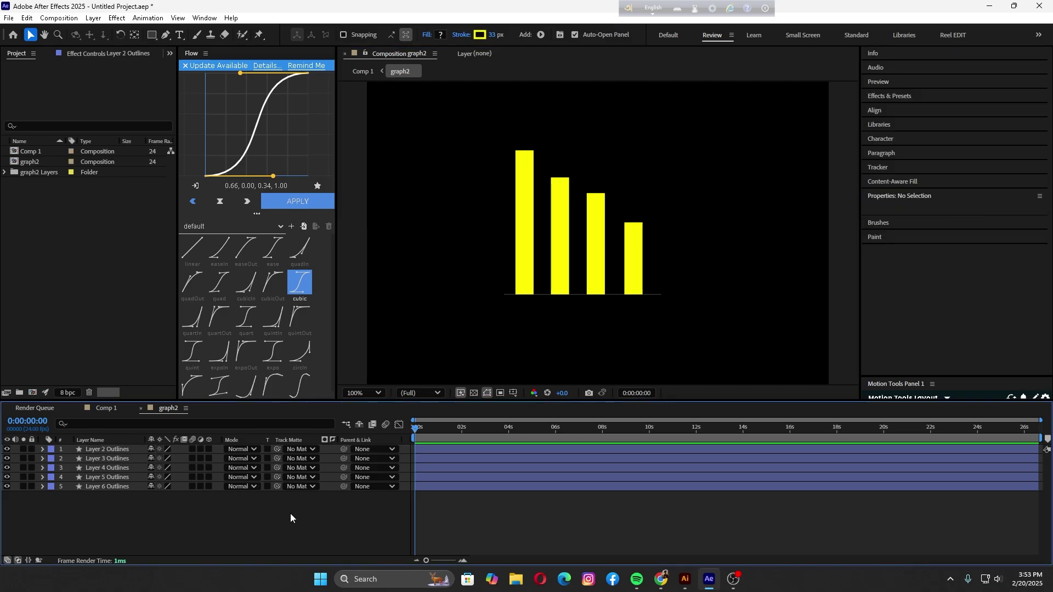
# Step: Set the stroke color of the baseline's Group 1 in Layer 6 Outlines to white, FFFFFF
pyautogui.click(660, 294)
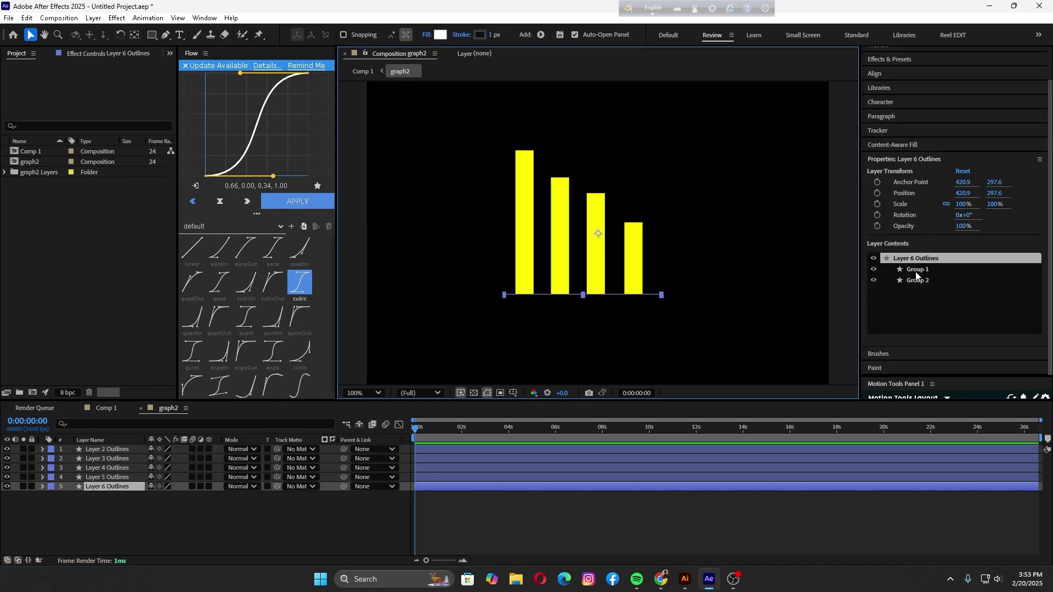
pyautogui.click(914, 271)
pyautogui.scroll(-4, 922, 323)
pyautogui.click(958, 196)
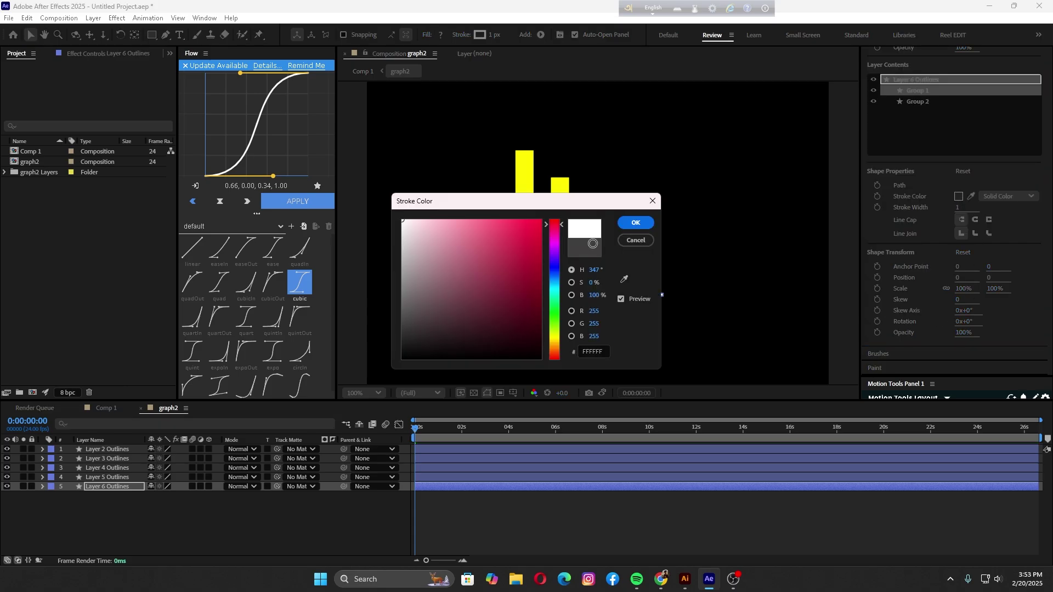
pyautogui.click(634, 223)
pyautogui.click(430, 506)
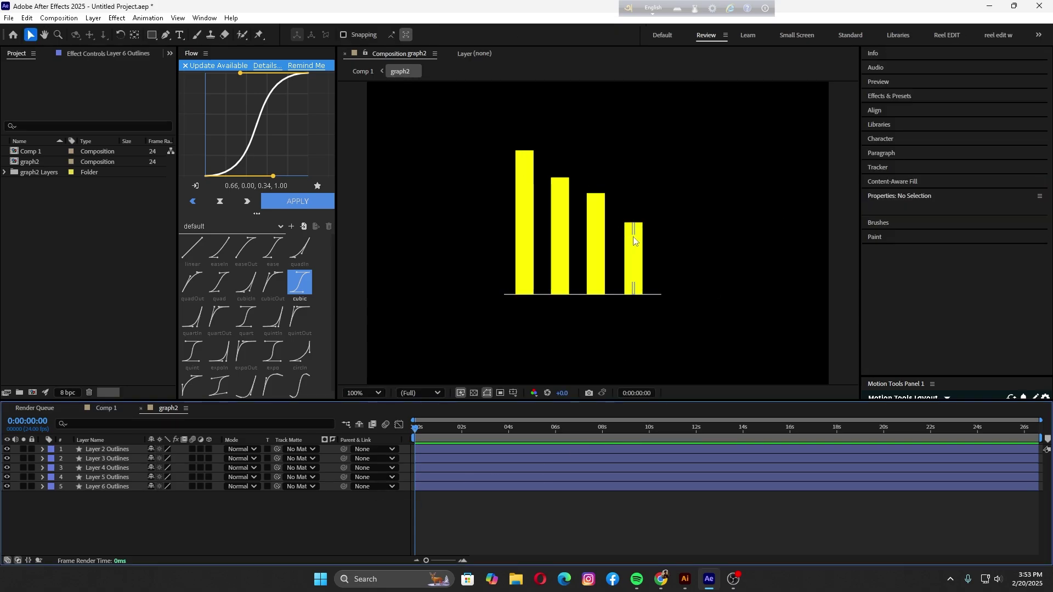
pyautogui.click(596, 232)
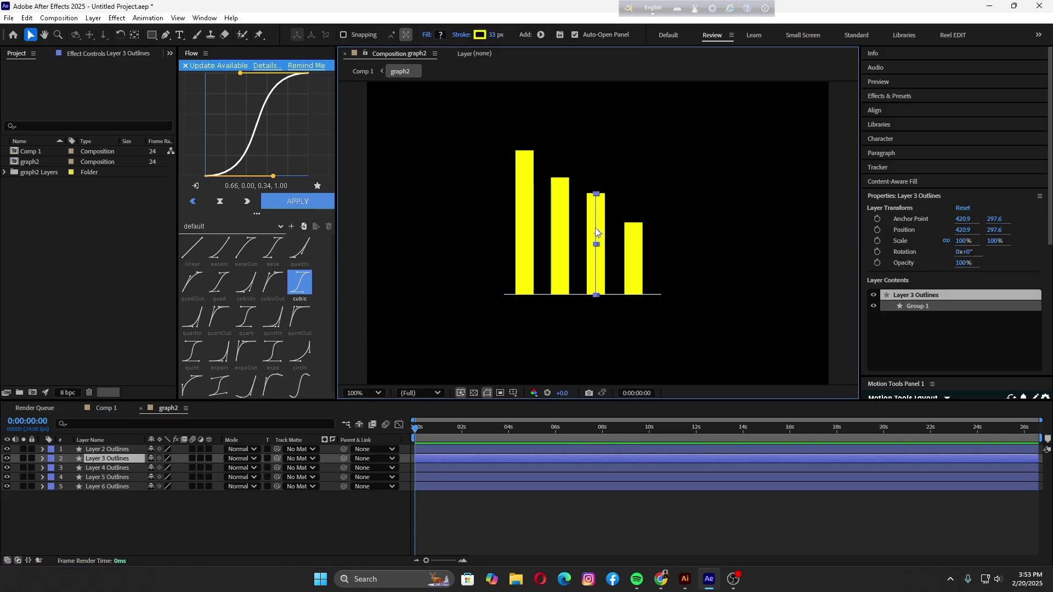
pyautogui.click(559, 225)
pyautogui.click(682, 327)
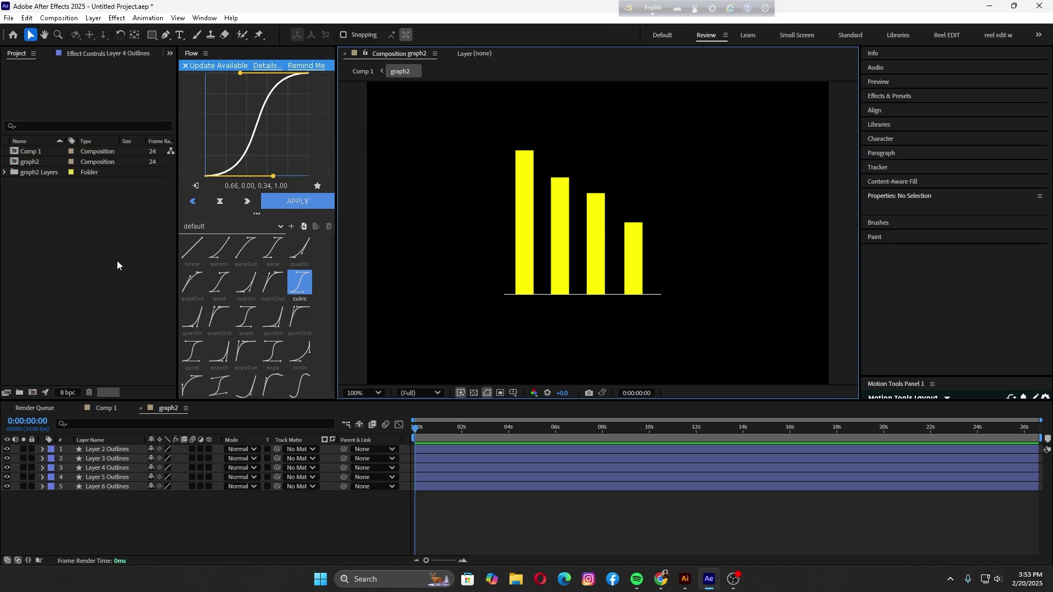
# Step: Start a text layer beside the top of the tallest bar and set its font to Athina Regular
pyautogui.click(179, 36)
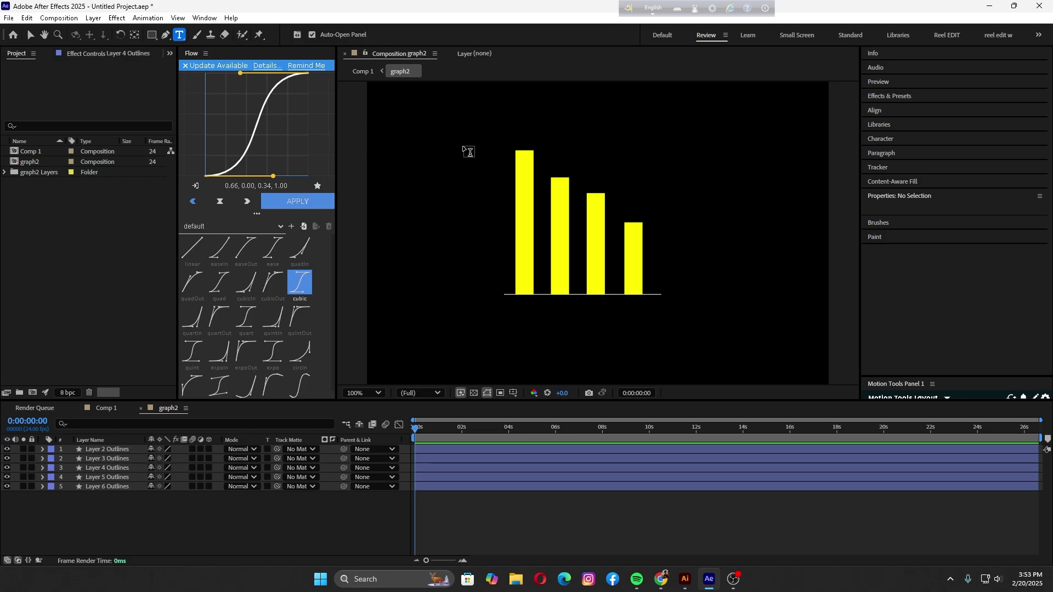
pyautogui.click(463, 145)
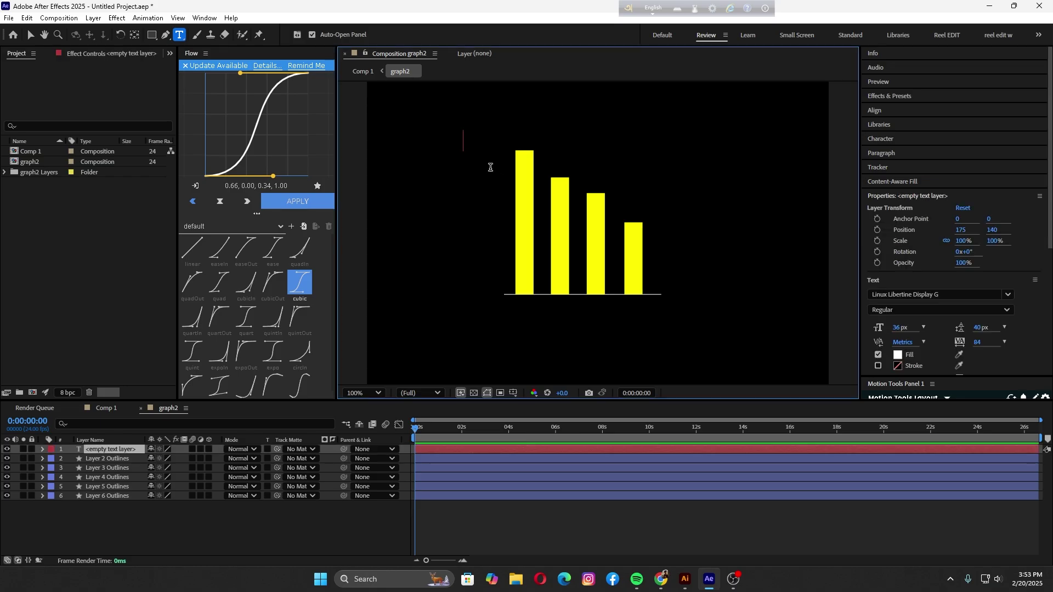
pyautogui.write('d')
pyautogui.press('BackSpace')
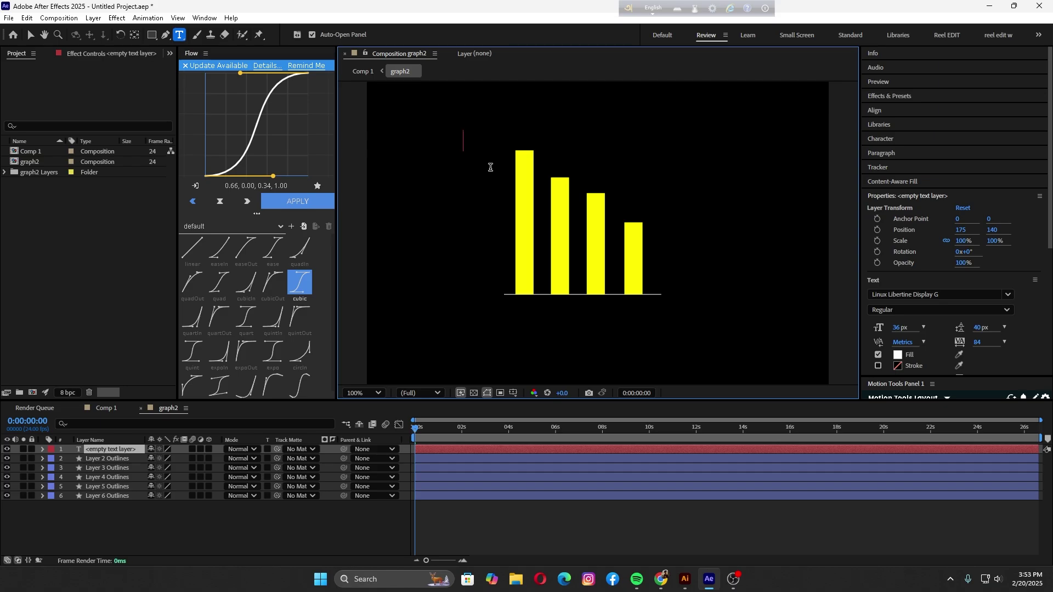
pyautogui.write('@')
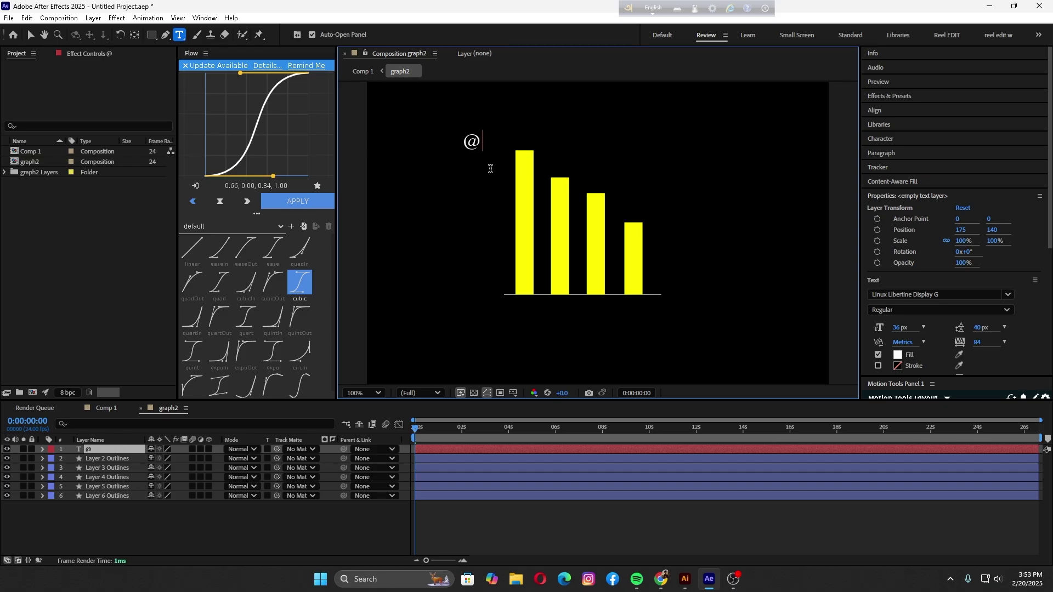
pyautogui.press('BackSpace')
pyautogui.write('$')
pyautogui.press('BackSpace')
pyautogui.click(950, 296)
pyautogui.write('Athina Regular')
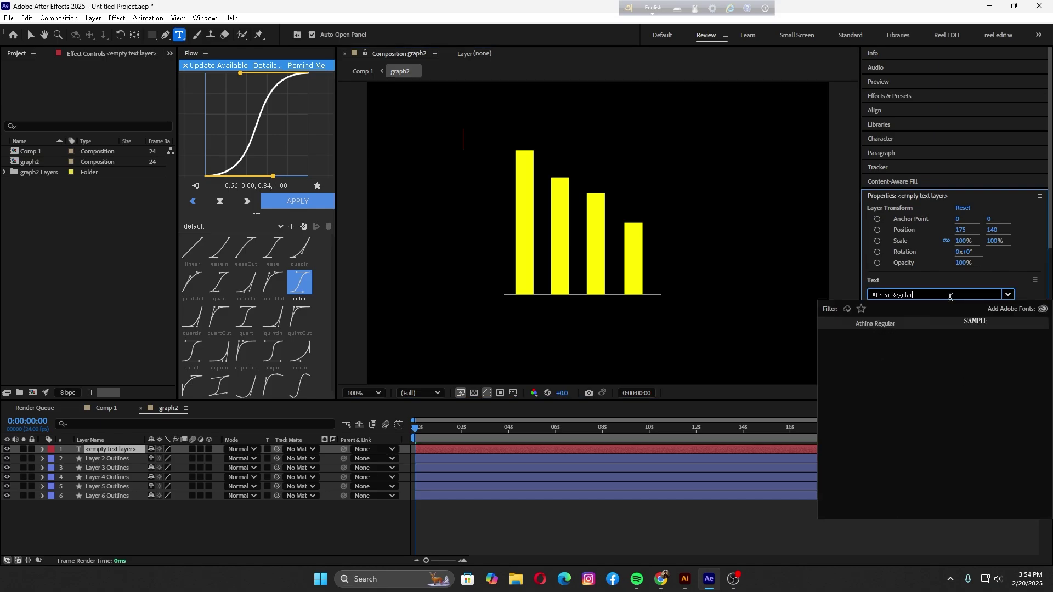
pyautogui.click(912, 324)
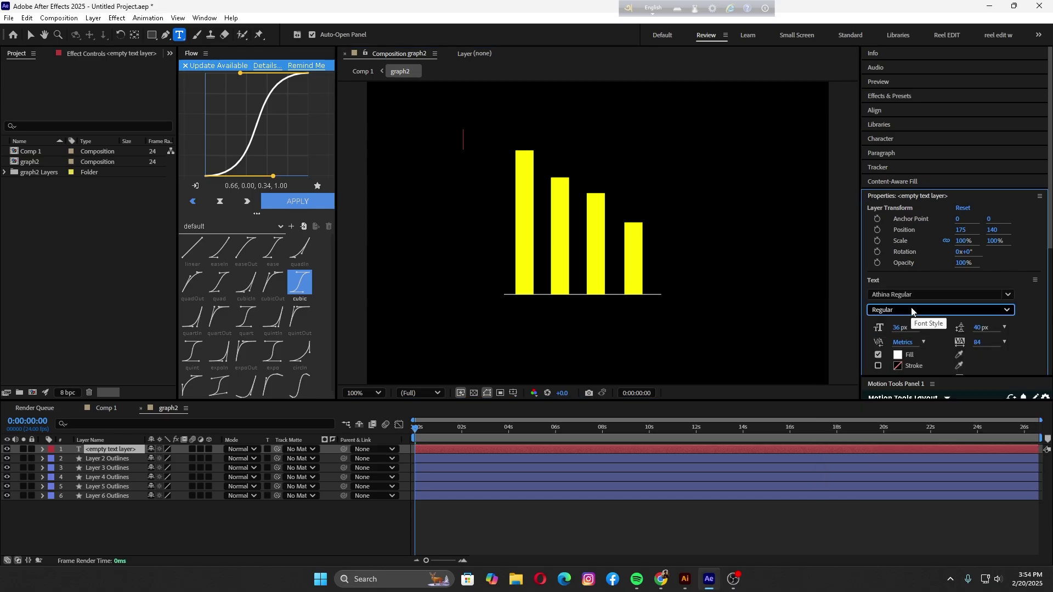
# Step: Enter $900M as the text of the new label and finish editing it
pyautogui.write('$')
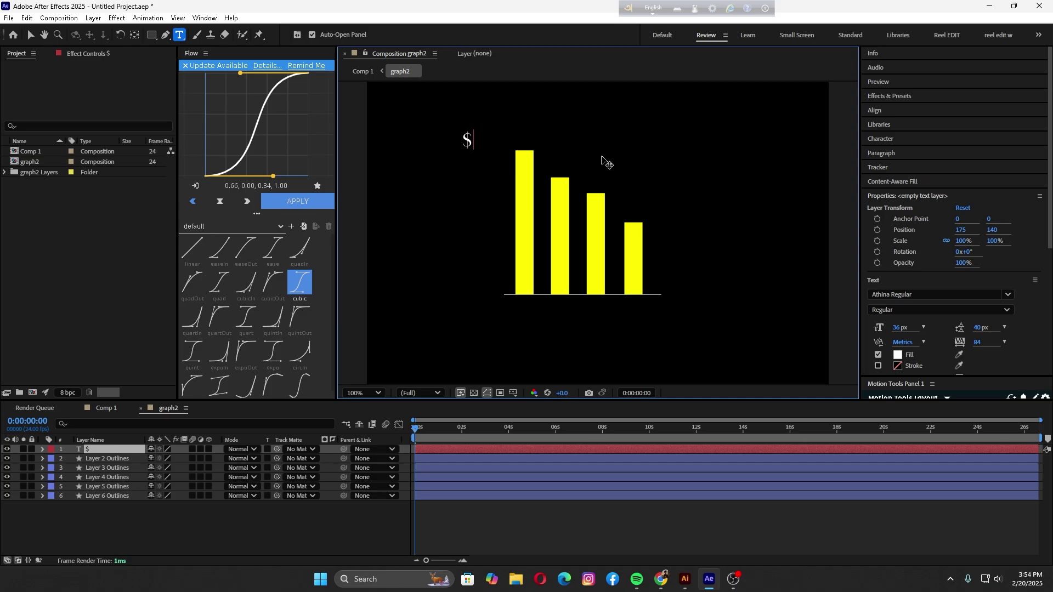
pyautogui.write('4')
pyautogui.write('900')
pyautogui.write('M')
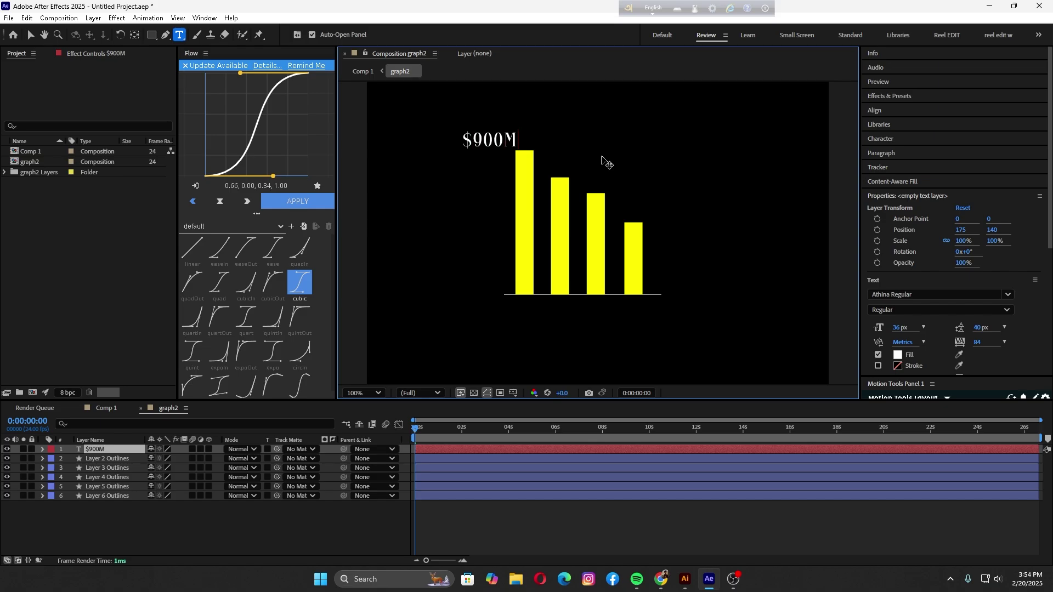
pyautogui.click(132, 258)
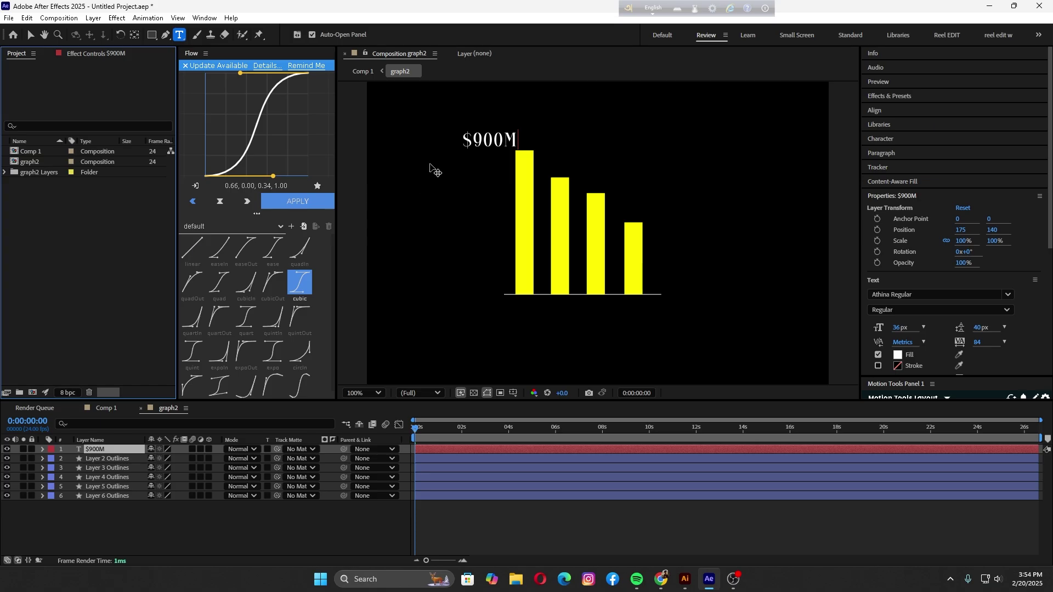
pyautogui.click(30, 35)
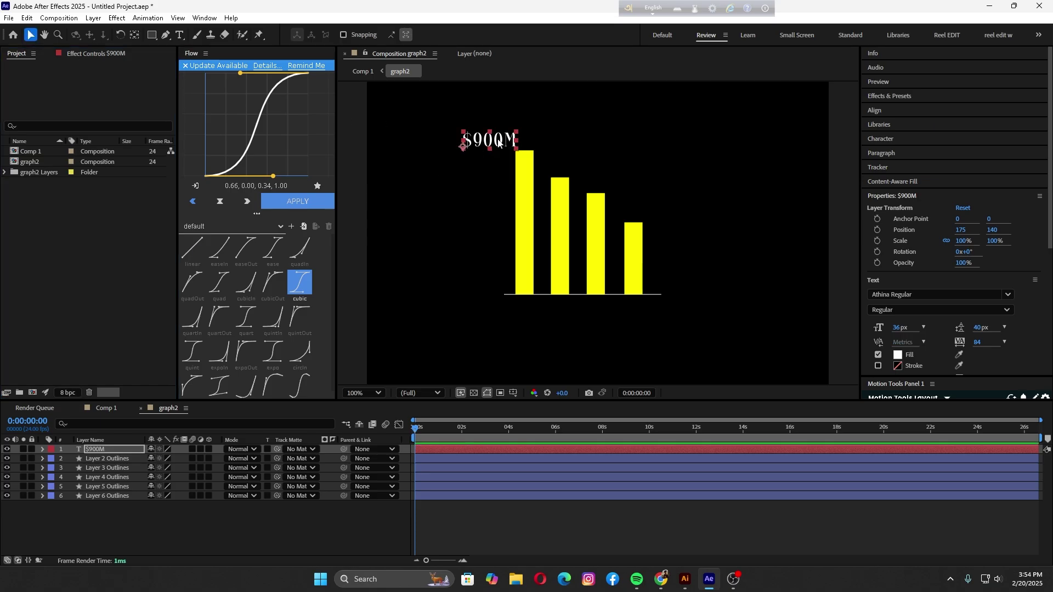
# Step: Duplicate the $900M label, place the copy directly below at about 163, 199, and change its text to $500M
pyautogui.moveTo(501, 142); pyautogui.dragTo(496, 175)
pyautogui.hotkey('ctrl', 'd')
pyautogui.doubleClick(496, 174)
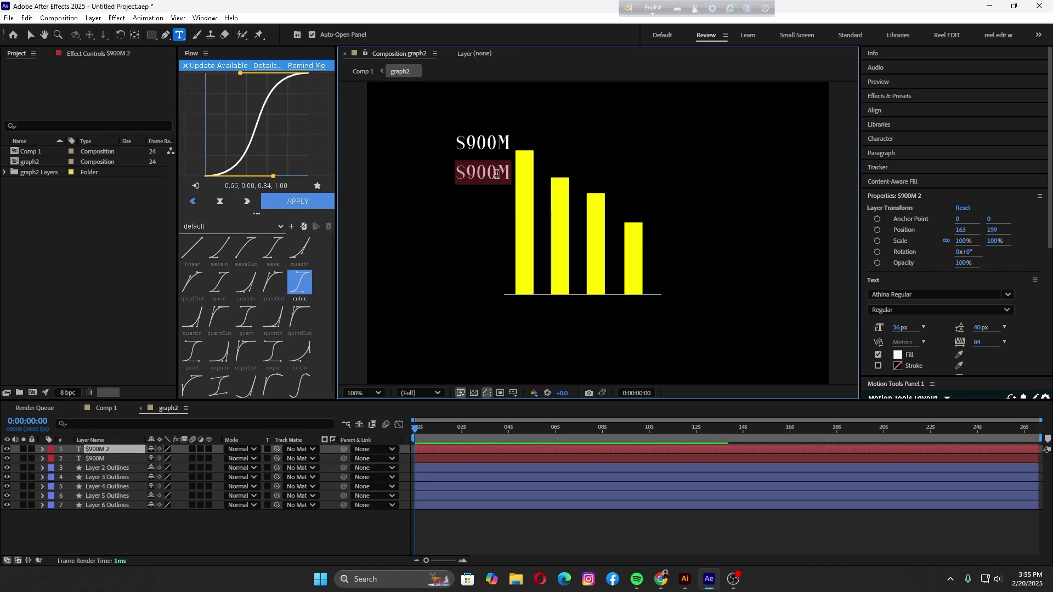
pyautogui.click(499, 172)
pyautogui.press('BackSpace')
pyautogui.press('BackSpace')
pyautogui.press('BackSpace')
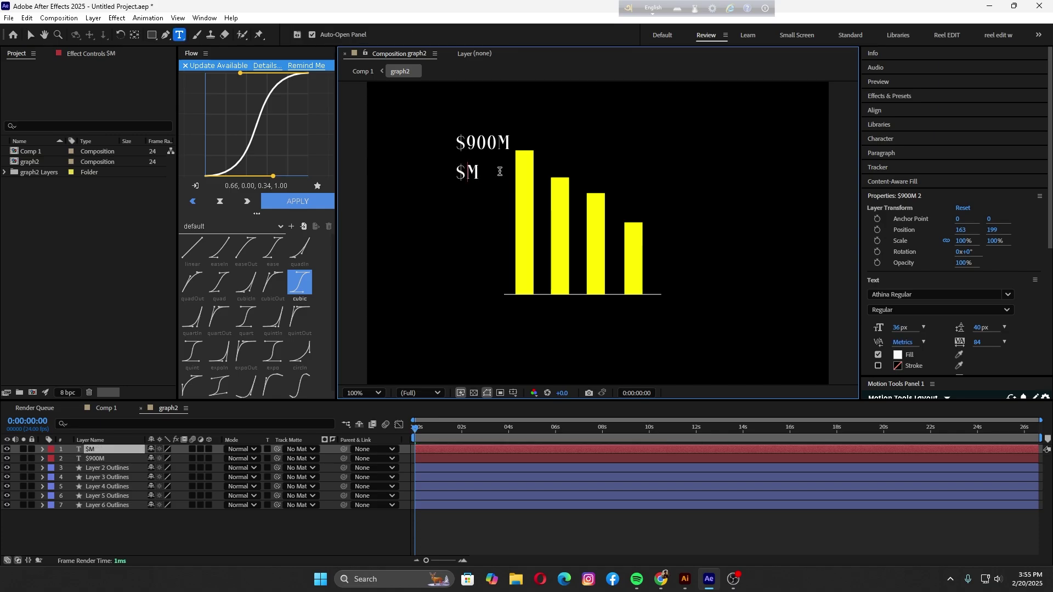
pyautogui.write('500')
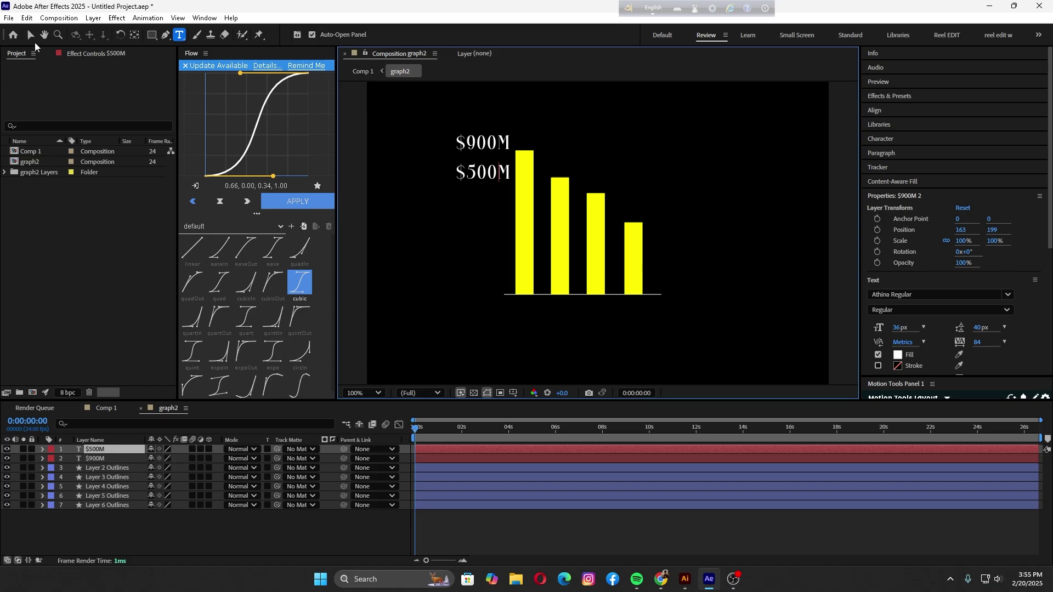
pyautogui.press('Escape')
pyautogui.press('v')
# Step: Duplicate the $500M label, place the copy directly below at about 165, 252, and change its text to $300M
pyautogui.hotkey('ctrl', 'd')
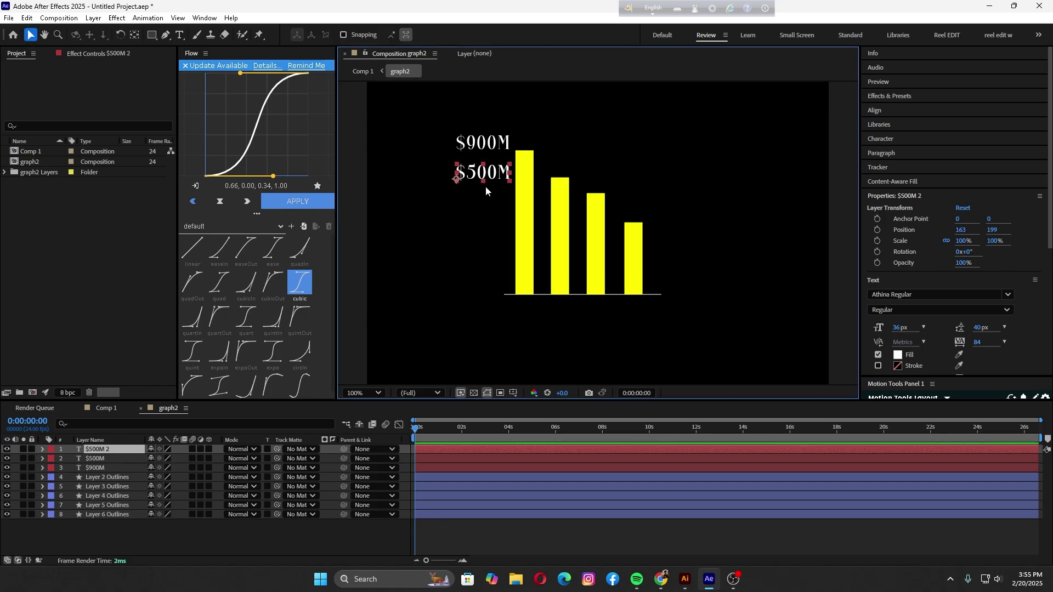
pyautogui.moveTo(485, 176); pyautogui.dragTo(487, 204)
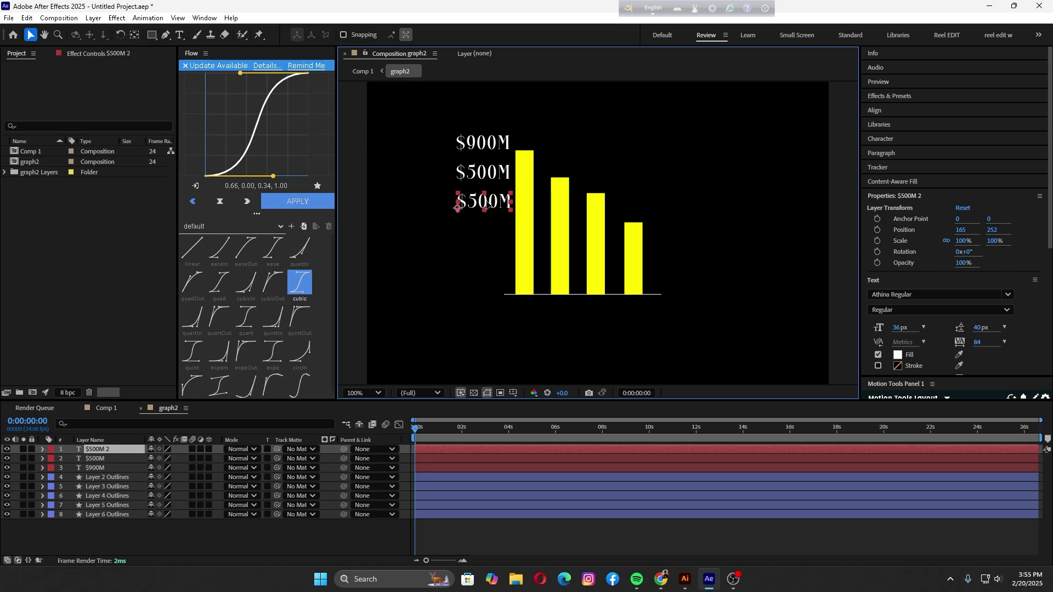
pyautogui.doubleClick(496, 204)
pyautogui.press('BackSpace')
pyautogui.press('BackSpace')
pyautogui.press('BackSpace')
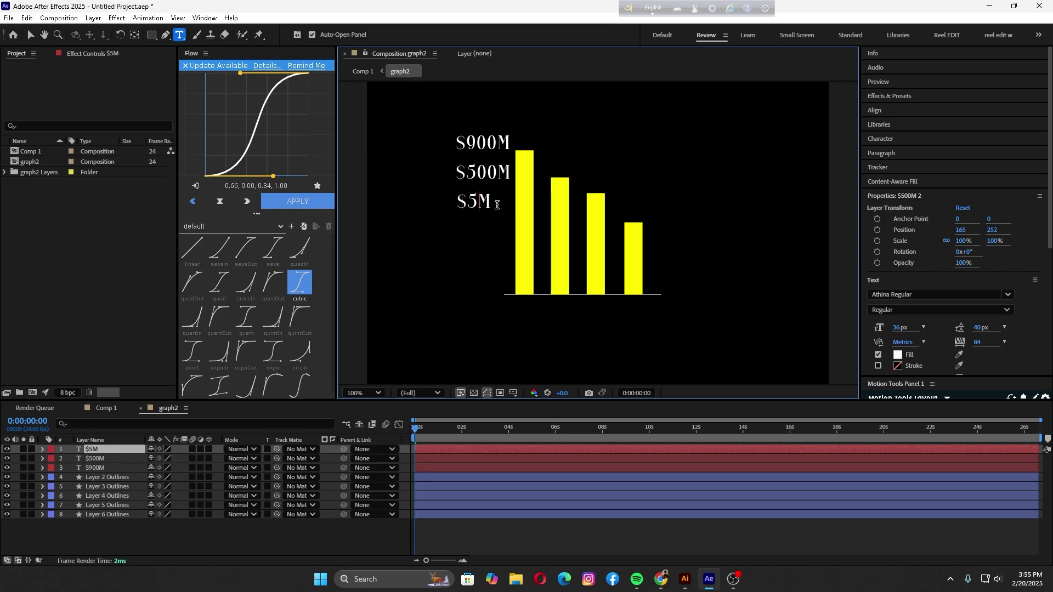
pyautogui.write('300')
pyautogui.click(31, 35)
# Step: Duplicate the $300M label, place the copy directly below at about 163, 314, and change its text to $100M
pyautogui.hotkey('ctrl', 'd')
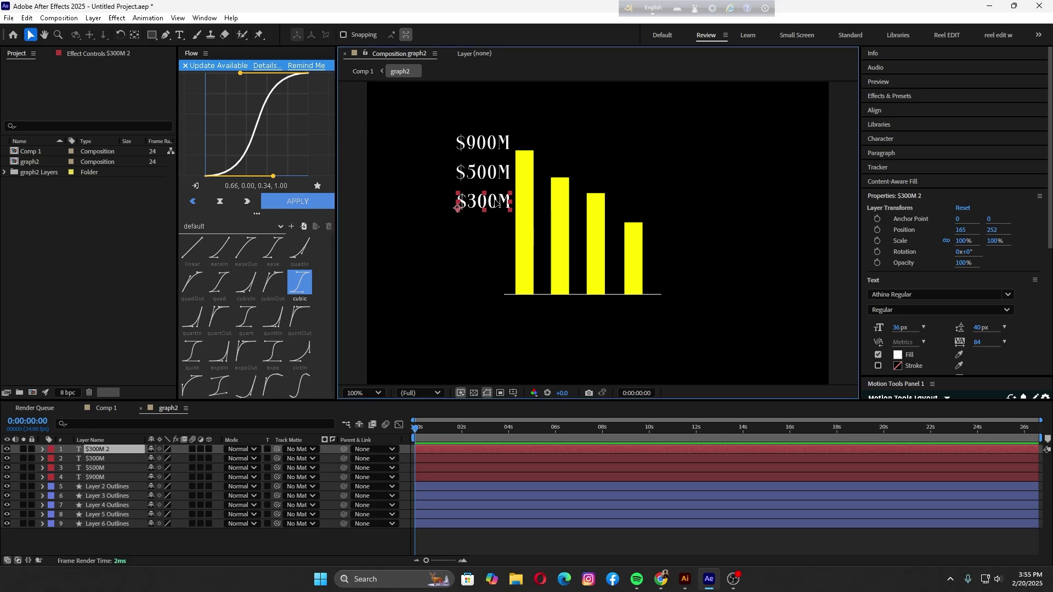
pyautogui.moveTo(497, 204); pyautogui.dragTo(495, 237)
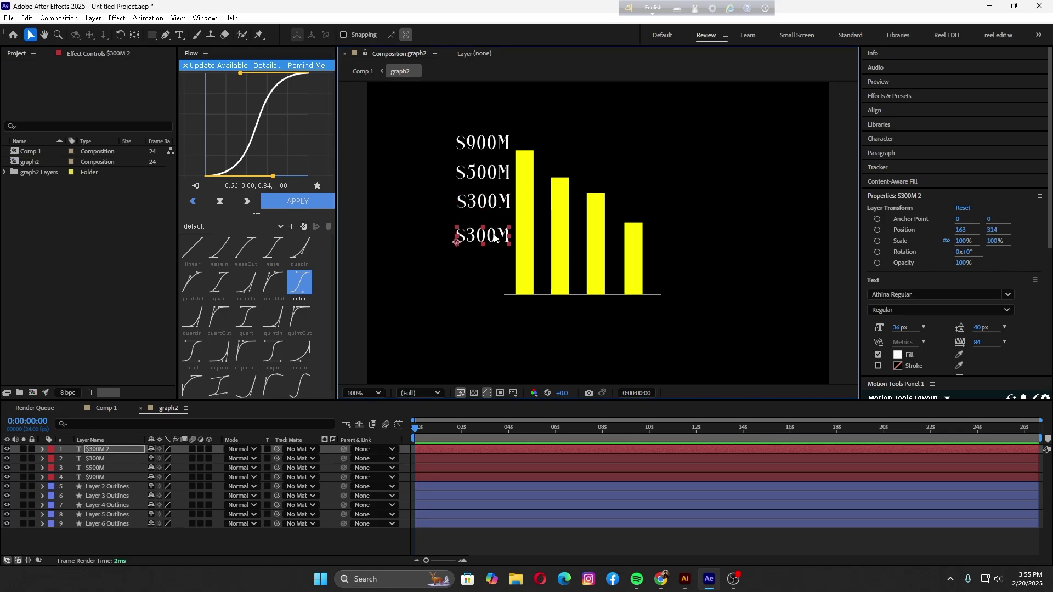
pyautogui.doubleClick(495, 236)
pyautogui.click(501, 237)
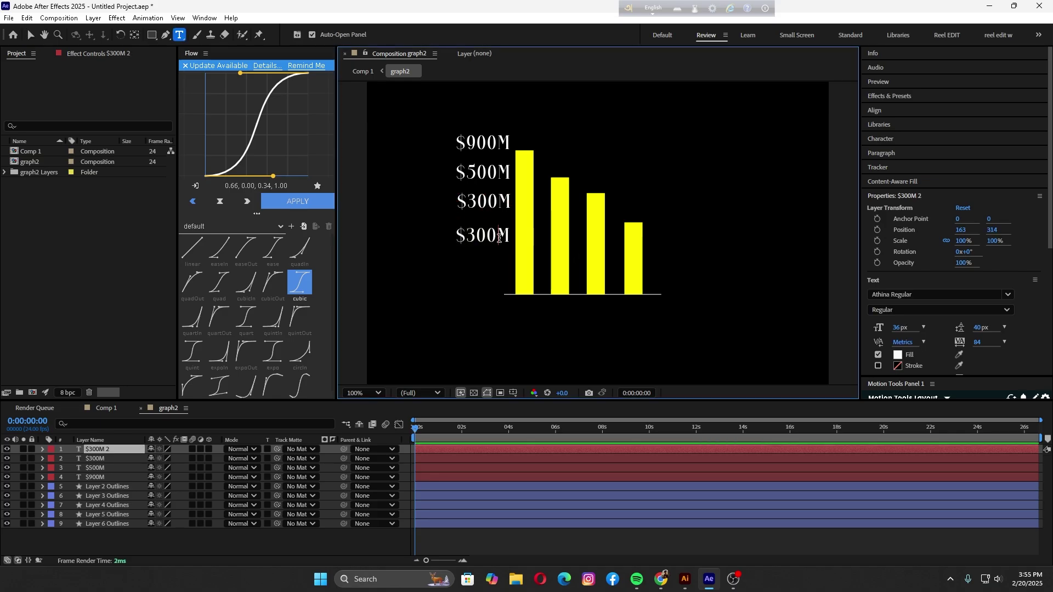
pyautogui.press('BackSpace')
pyautogui.press('BackSpace')
pyautogui.press('BackSpace')
pyautogui.write('100')
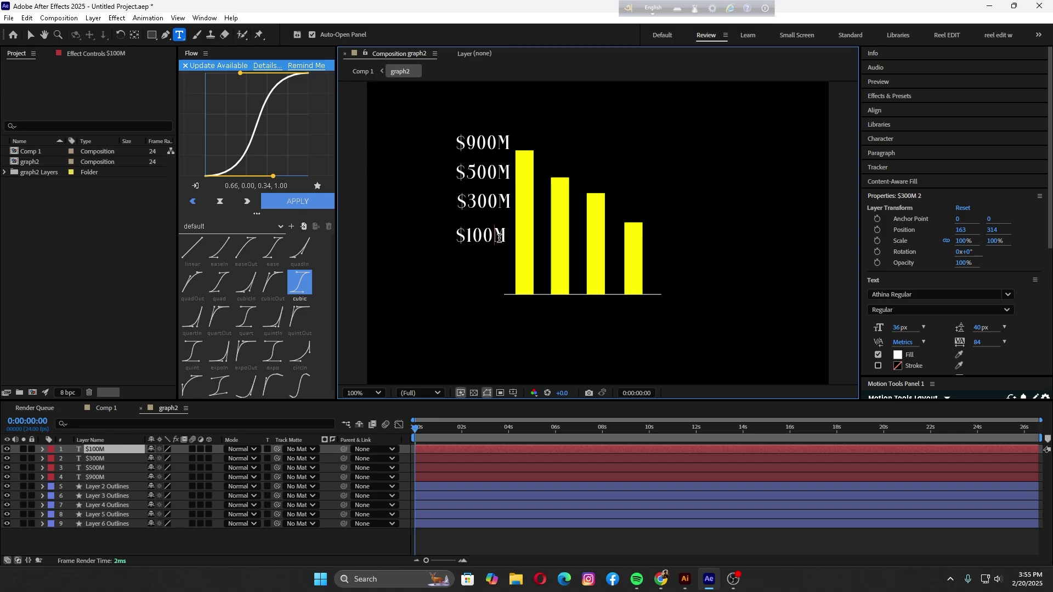
pyautogui.click(30, 35)
# Step: Scale all four dollar value labels down to 75%
pyautogui.keyDown('shift'); pyautogui.click(107, 475); pyautogui.keyUp('shift')
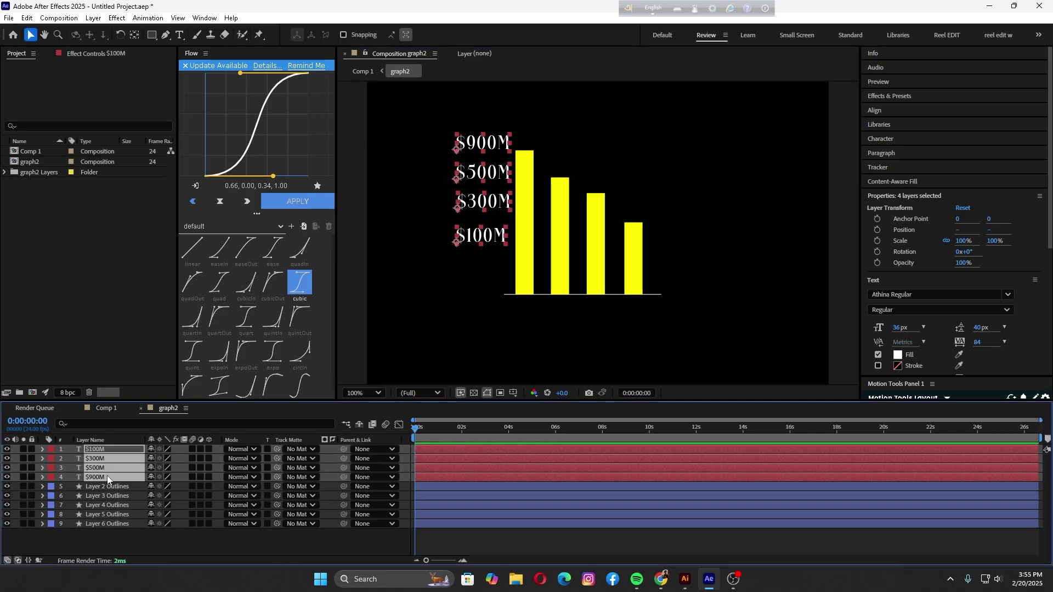
pyautogui.press('s')
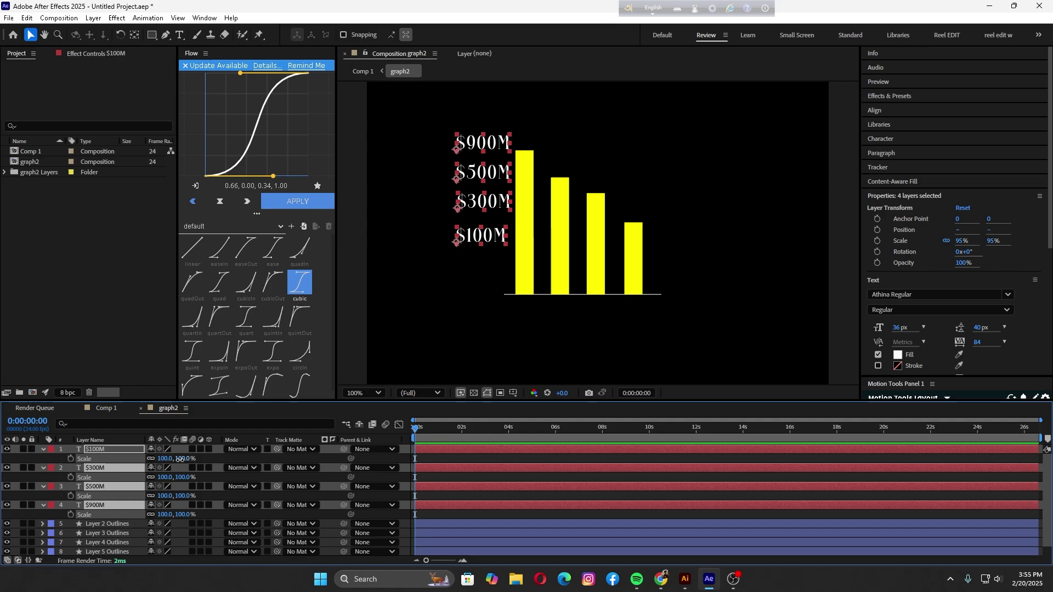
pyautogui.moveTo(185, 460); pyautogui.dragTo(171, 460)
pyautogui.click(81, 243)
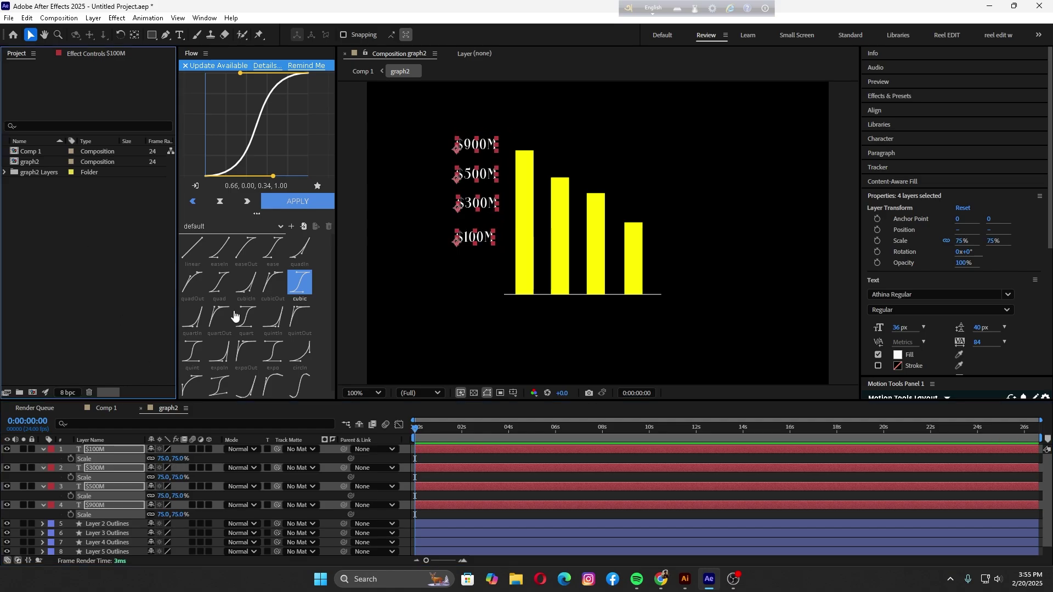
pyautogui.click(450, 330)
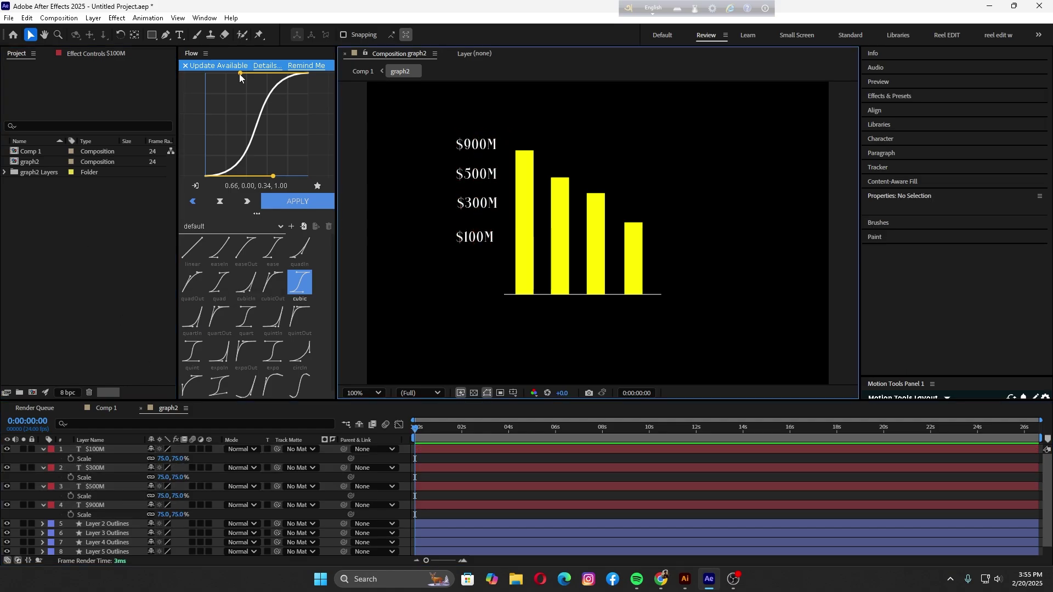
pyautogui.click(74, 327)
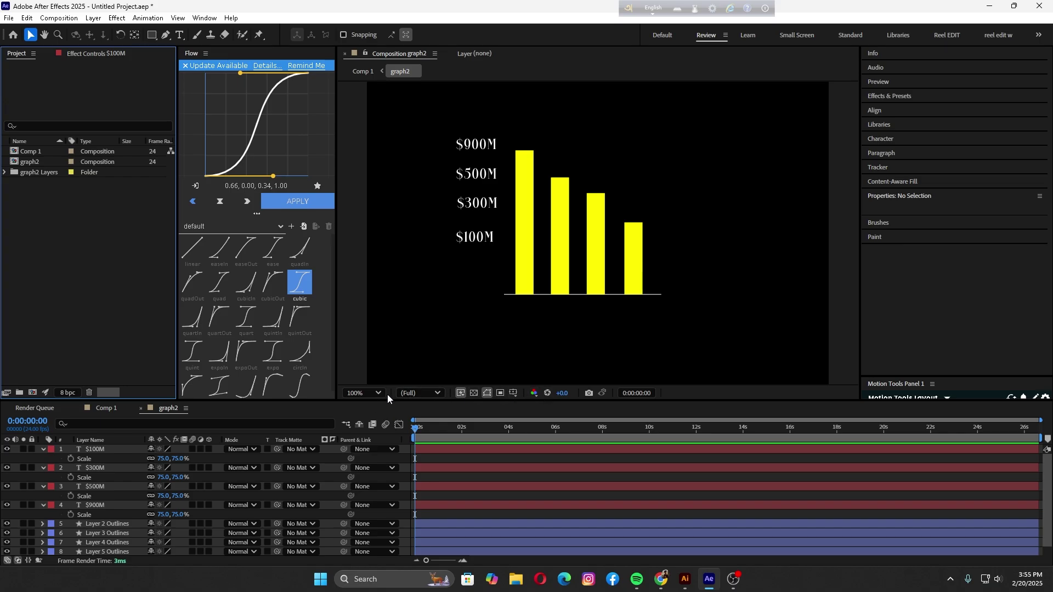
pyautogui.click(436, 393)
pyautogui.click(436, 394)
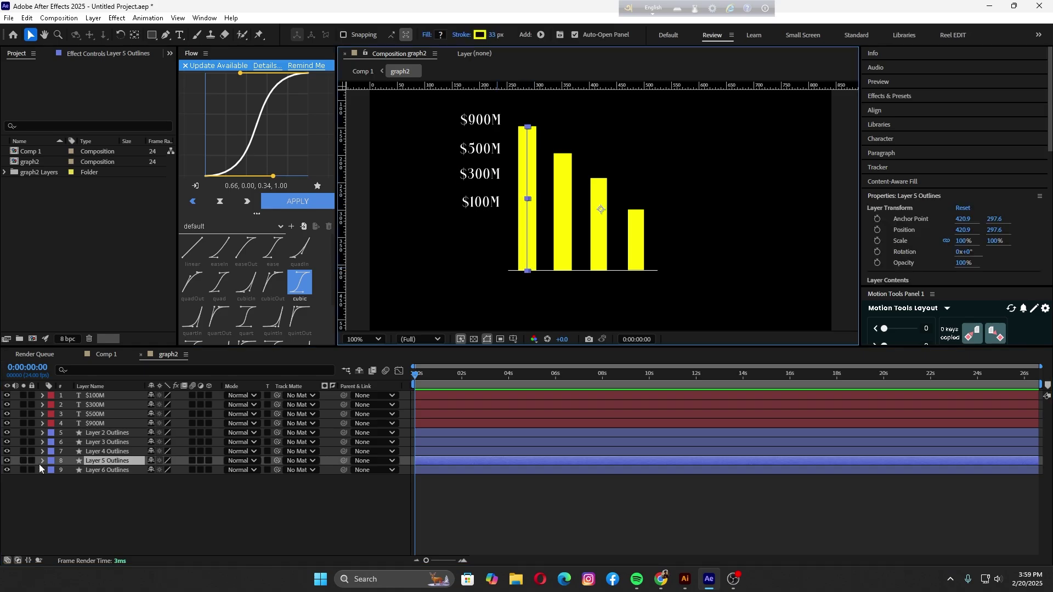
# Step: Add Trim Paths to the baseline's shape layer, Layer 6 Outlines
pyautogui.click(42, 461)
pyautogui.click(67, 490)
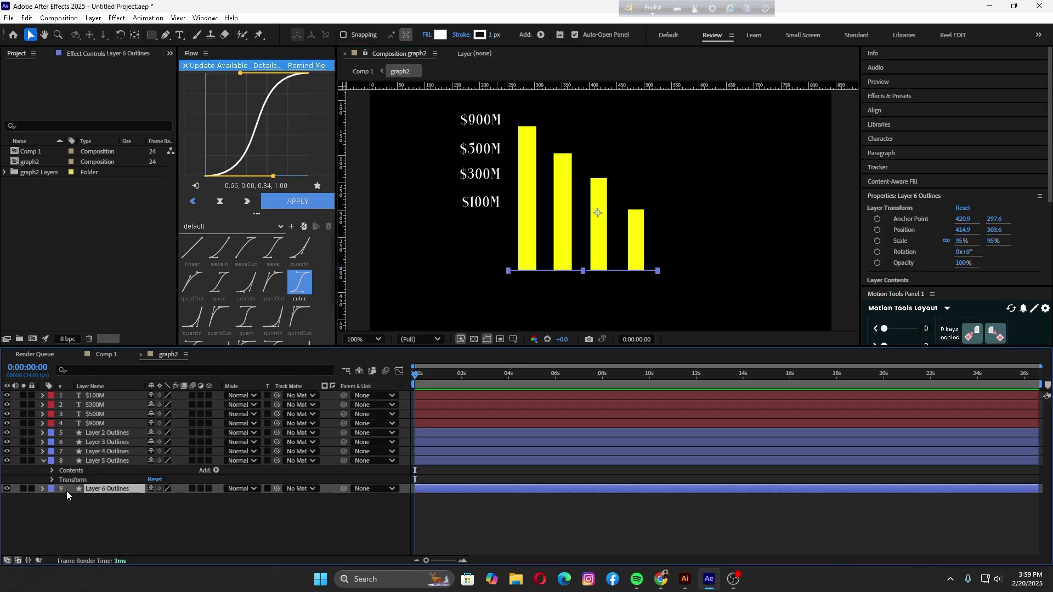
pyautogui.click(216, 499)
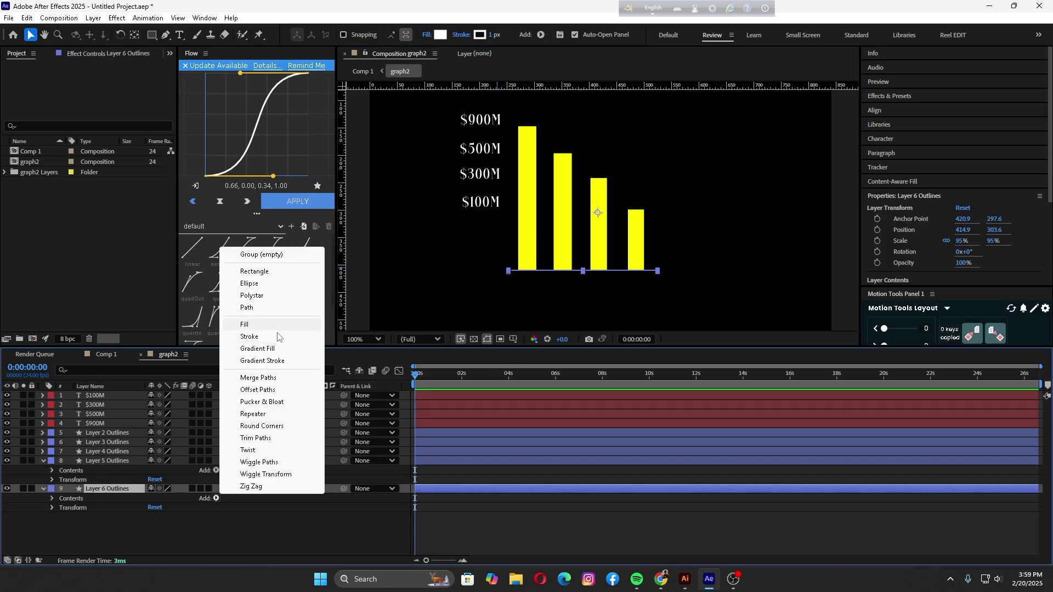
pyautogui.click(270, 437)
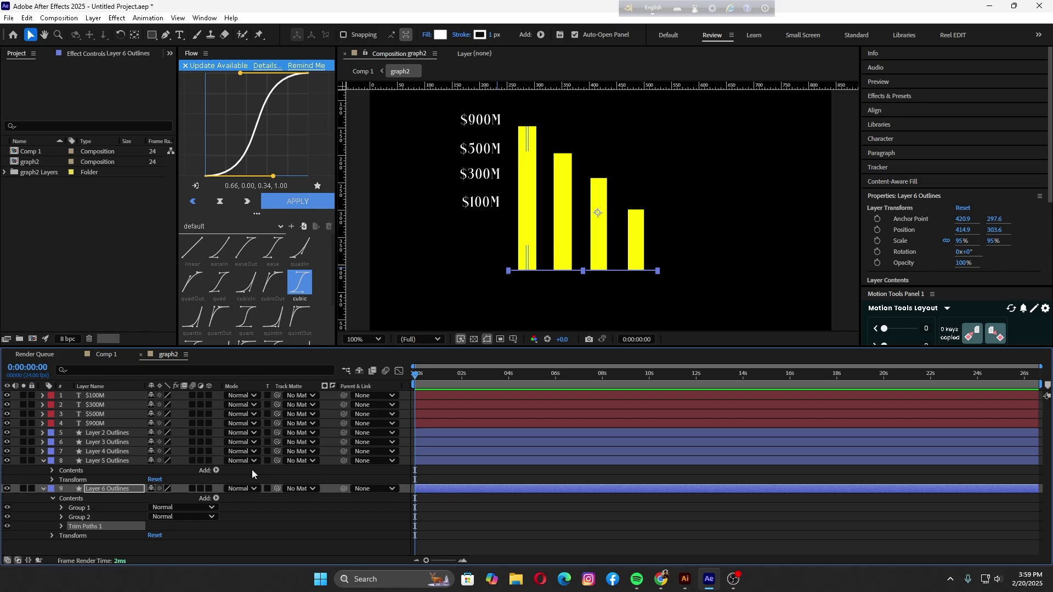
# Step: Keyframe the baseline trim's End from 0% at the start to 100% at about 1 second, and preview it
pyautogui.click(61, 527)
pyautogui.click(80, 523)
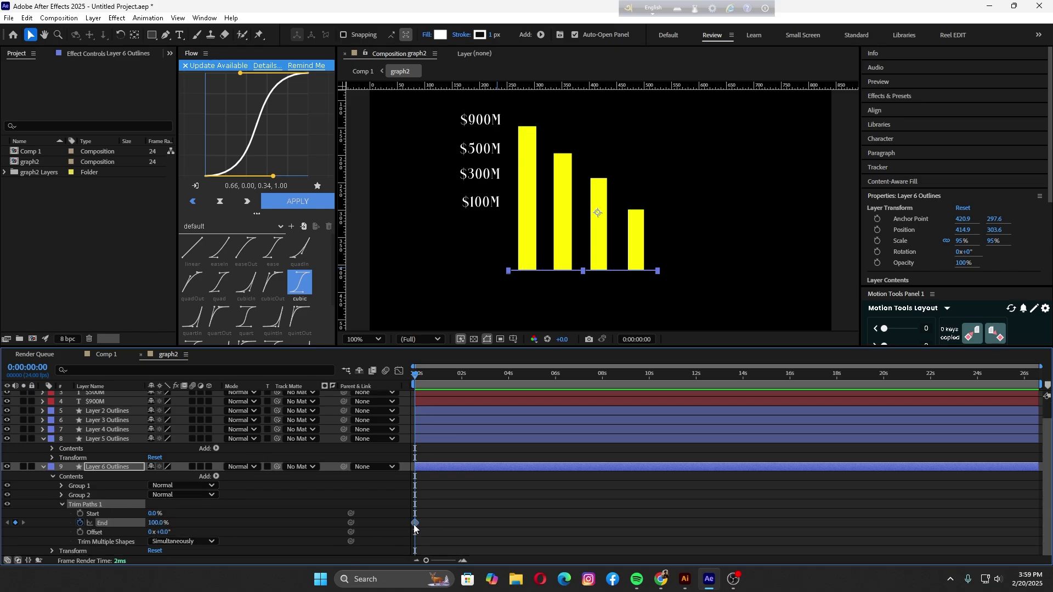
pyautogui.moveTo(415, 523); pyautogui.dragTo(438, 523)
pyautogui.moveTo(156, 523); pyautogui.dragTo(132, 523)
pyautogui.click(850, 241)
pyautogui.moveTo(416, 525); pyautogui.dragTo(416, 525)
pyautogui.press('space')
pyautogui.press('space')
pyautogui.click(836, 262)
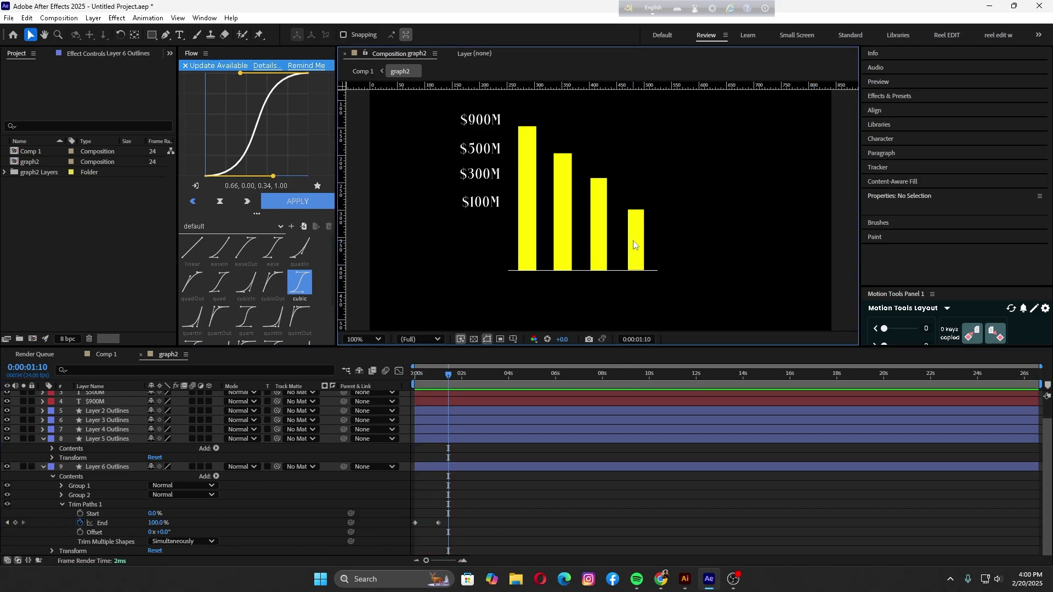
# Step: Apply Easy Ease to both End keyframes of the baseline's trim and preview the animation
pyautogui.click(636, 222)
pyautogui.click(739, 273)
pyautogui.moveTo(453, 502); pyautogui.dragTo(408, 536)
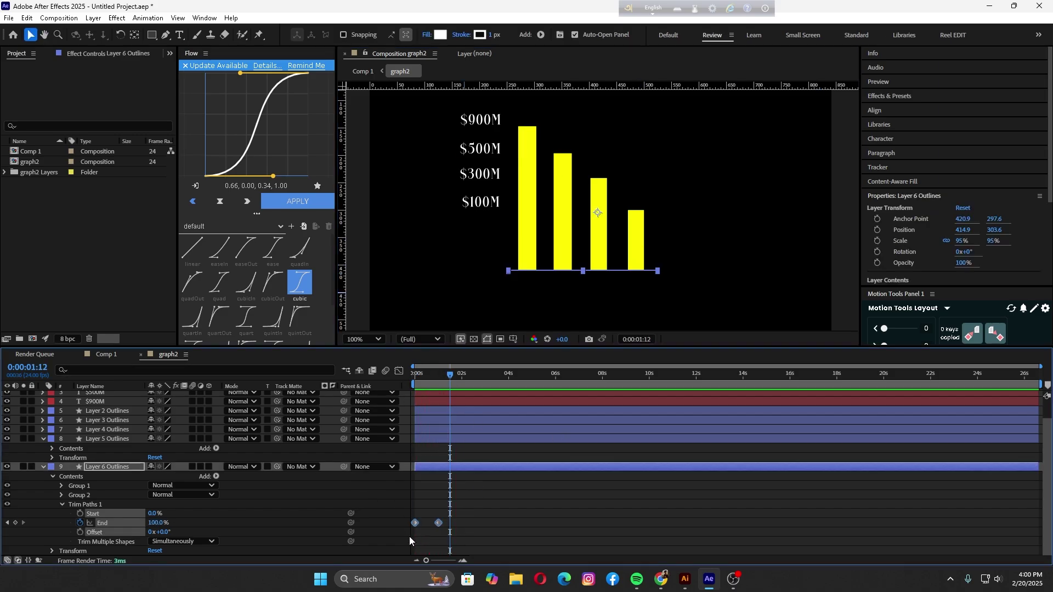
pyautogui.press('F9')
pyautogui.press('Home')
pyautogui.press('space')
pyautogui.press('space')
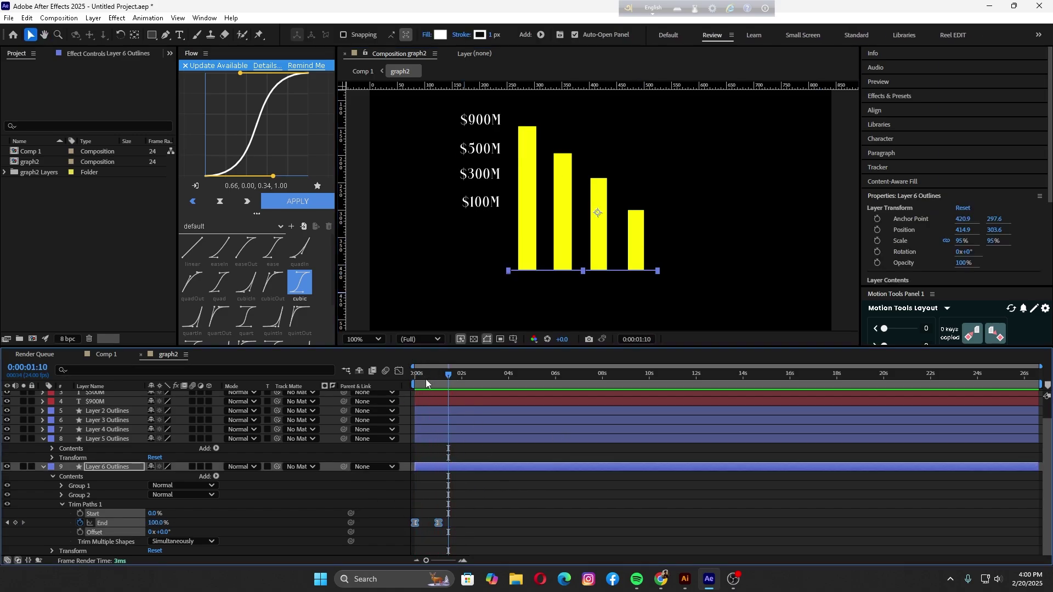
# Step: Adjust the ease influence of the baseline's first End keyframe in the speed graph, then return to the keyframe view
pyautogui.click(398, 371)
pyautogui.click(706, 549)
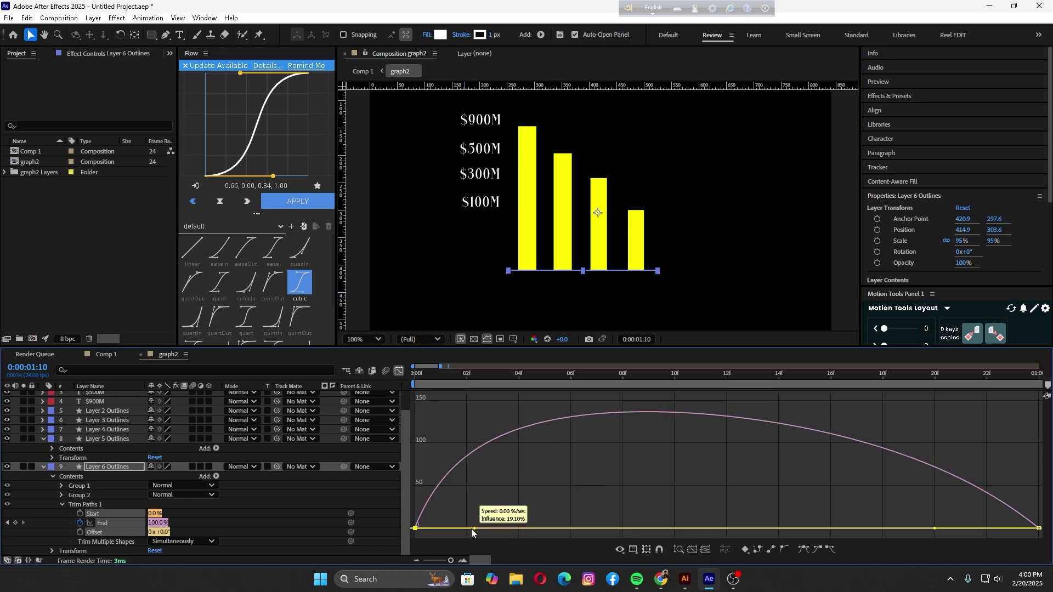
pyautogui.moveTo(473, 529); pyautogui.dragTo(820, 529)
pyautogui.hotkey('shift', 'F3')
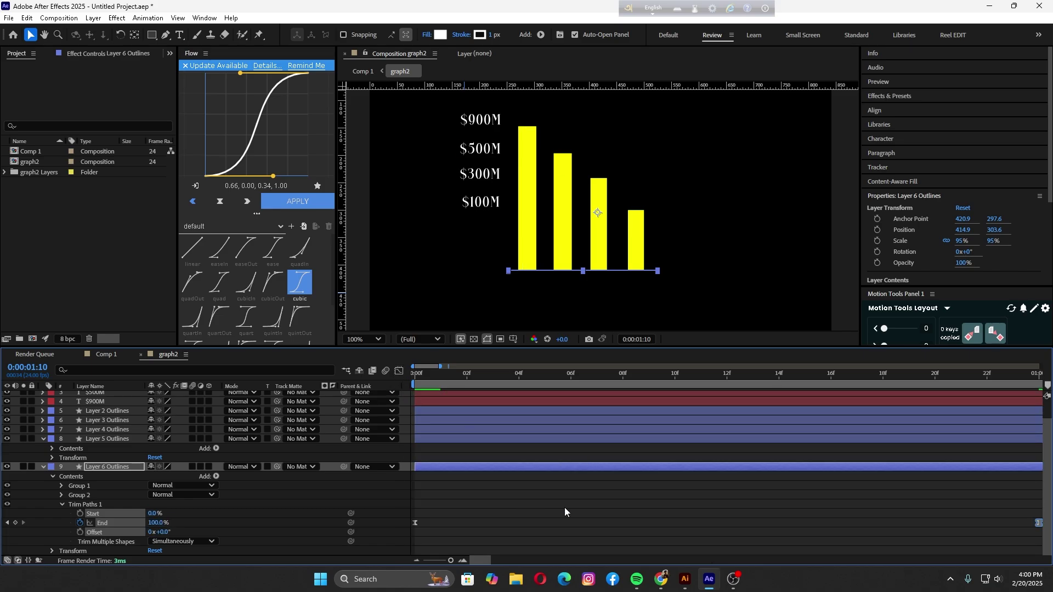
pyautogui.moveTo(451, 560); pyautogui.dragTo(427, 560)
# Step: Enable motion blur for the baseline layer and the composition, and preview the line drawing on
pyautogui.click(430, 472)
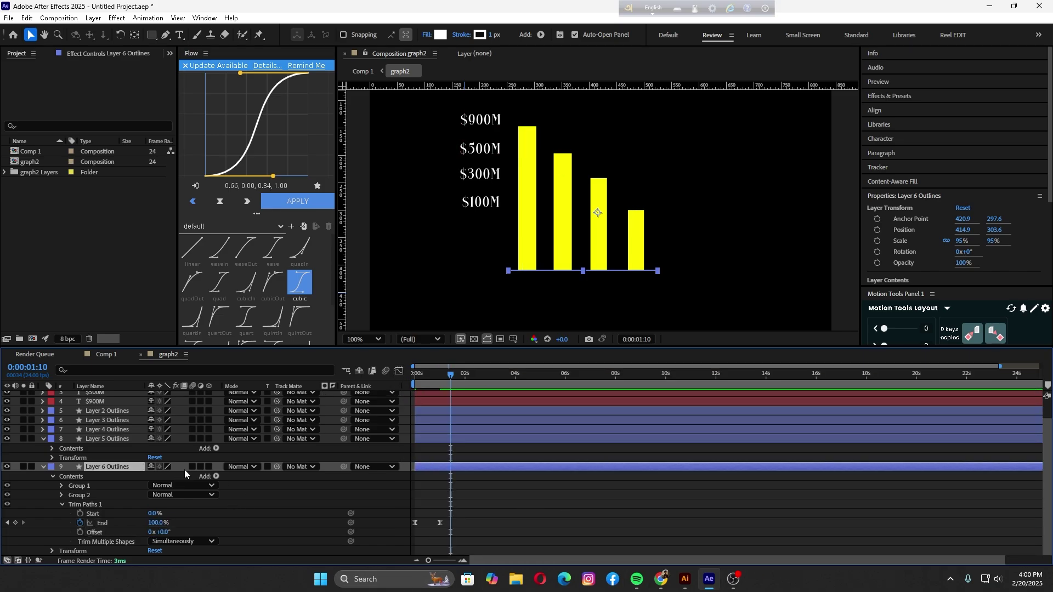
pyautogui.moveTo(450, 375); pyautogui.dragTo(386, 395)
pyautogui.press('space')
pyautogui.press('space')
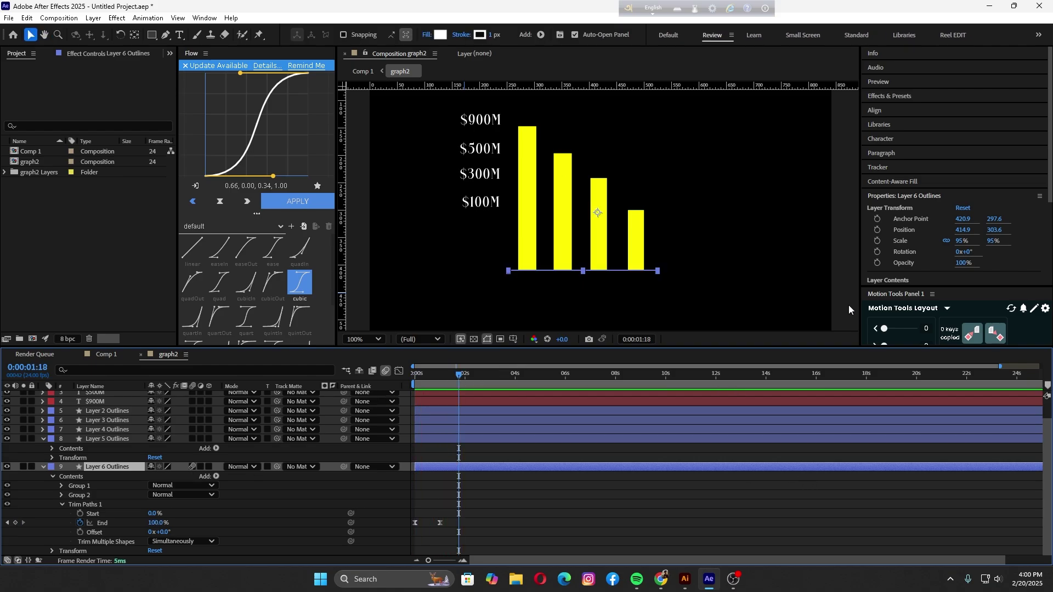
pyautogui.click(847, 304)
# Step: Move to 0:00:01:11, add Trim Paths to the tallest bar's layer, Layer 5 Outlines, and show its trim properties
pyautogui.moveTo(454, 376); pyautogui.dragTo(451, 414)
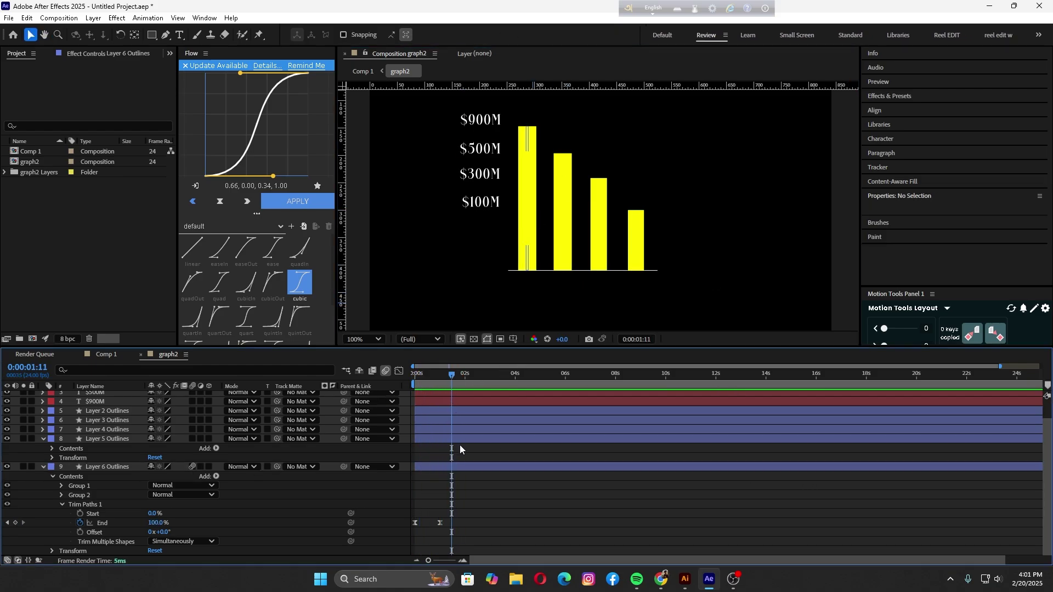
pyautogui.click(460, 440)
pyautogui.click(217, 449)
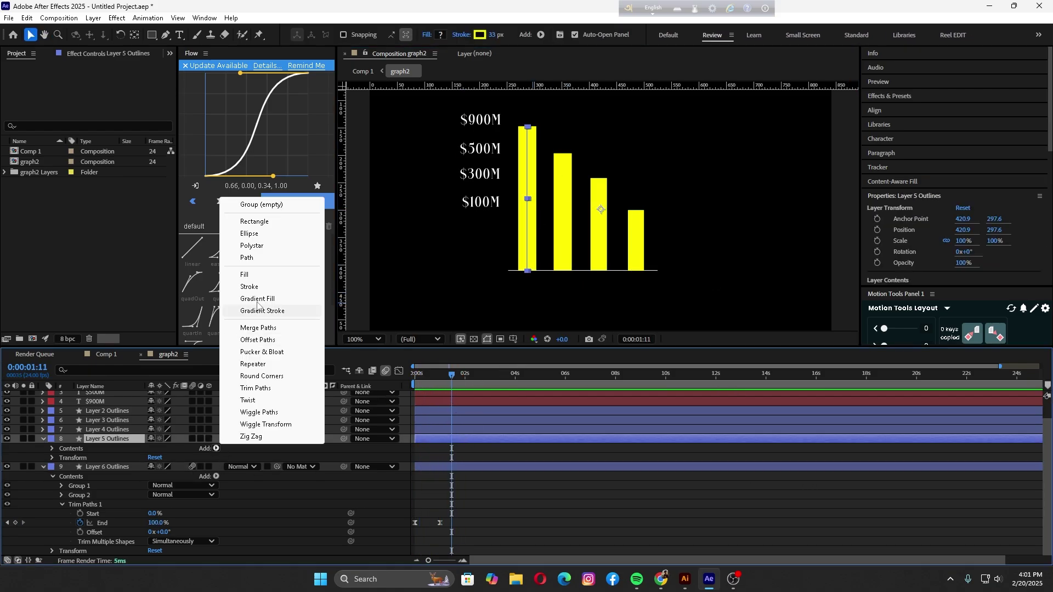
pyautogui.click(258, 390)
pyautogui.click(42, 486)
pyautogui.click(61, 489)
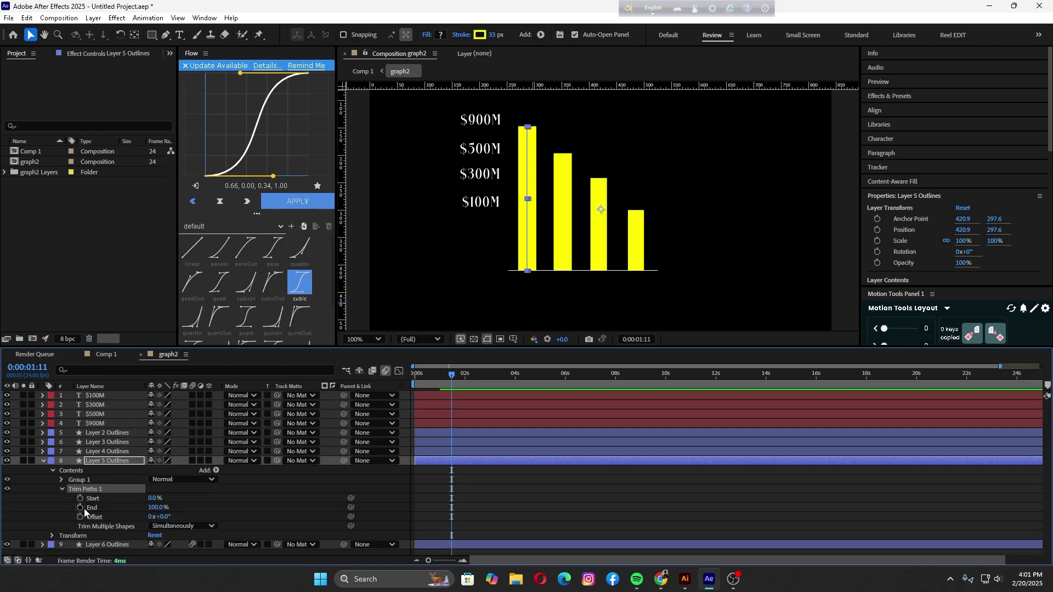
# Step: Try keyframing the tallest bar's trim End from 0% at 0:00:01:11 to 100% slightly after 2 seconds
pyautogui.click(80, 508)
pyautogui.moveTo(451, 507); pyautogui.dragTo(471, 508)
pyautogui.moveTo(158, 507); pyautogui.dragTo(86, 515)
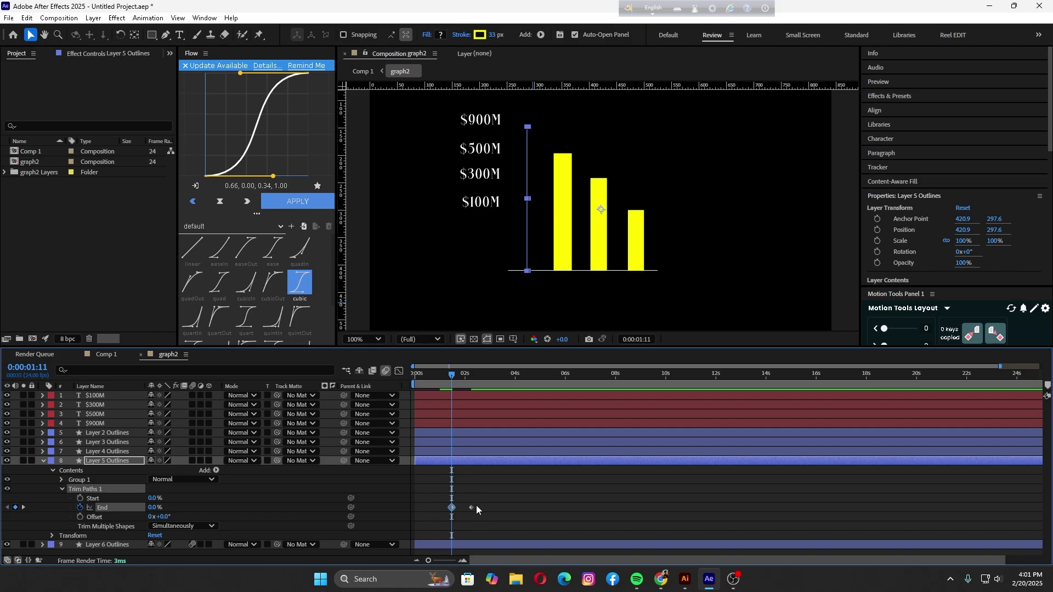
pyautogui.hotkey('ctrl', 'z')
pyautogui.click(80, 507)
# Step: Try animating the tallest bar's trim with a Start keyframe at 0:00:01:11, and undo the edits
pyautogui.click(79, 498)
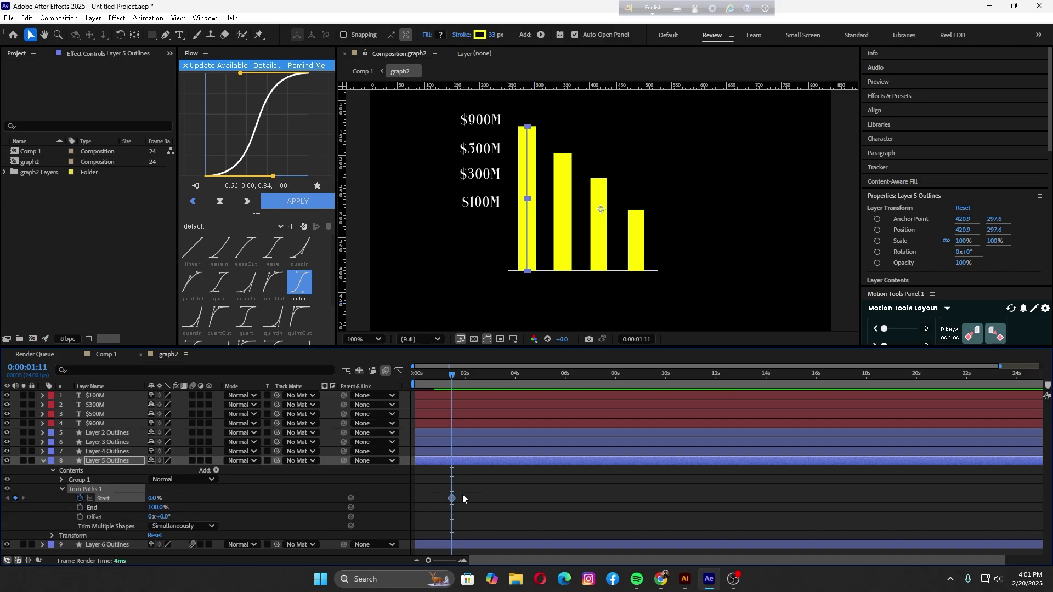
pyautogui.moveTo(452, 374); pyautogui.dragTo(473, 376)
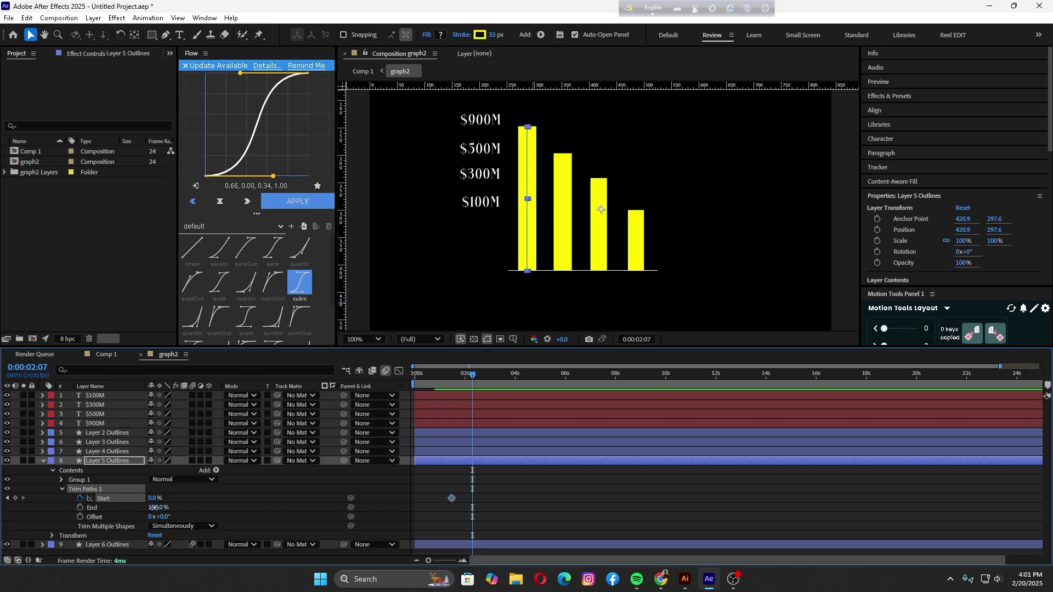
pyautogui.moveTo(156, 508); pyautogui.dragTo(223, 502)
pyautogui.moveTo(468, 379)
pyautogui.mouseDown()
pyautogui.moveTo(457, 387)
pyautogui.moveTo(473, 392)
pyautogui.moveTo(468, 376)
pyautogui.mouseUp()
pyautogui.hotkey('ctrl', 'z')
pyautogui.hotkey('ctrl', 'z')
pyautogui.hotkey('ctrl', 'z')
# Step: Try keyframing the tallest bar's trim End from 100% at 0:00:01:11 to 0% at 0:00:02:03
pyautogui.click(80, 507)
pyautogui.moveTo(156, 508); pyautogui.dragTo(104, 510)
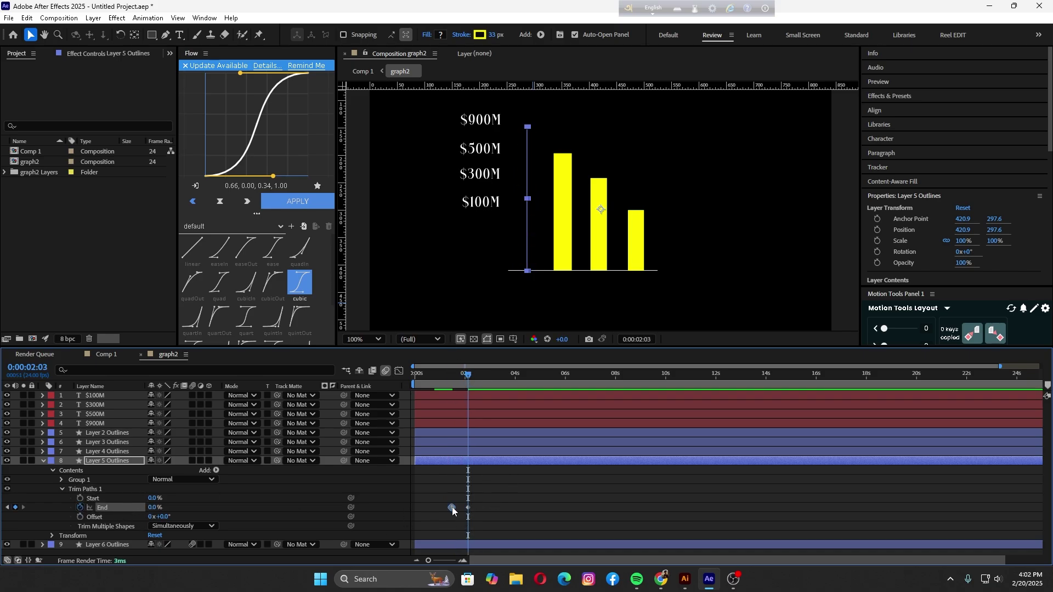
pyautogui.moveTo(452, 509)
pyautogui.mouseDown()
pyautogui.moveTo(474, 517)
pyautogui.moveTo(468, 508)
pyautogui.mouseUp()
pyautogui.moveTo(468, 377); pyautogui.dragTo(449, 393)
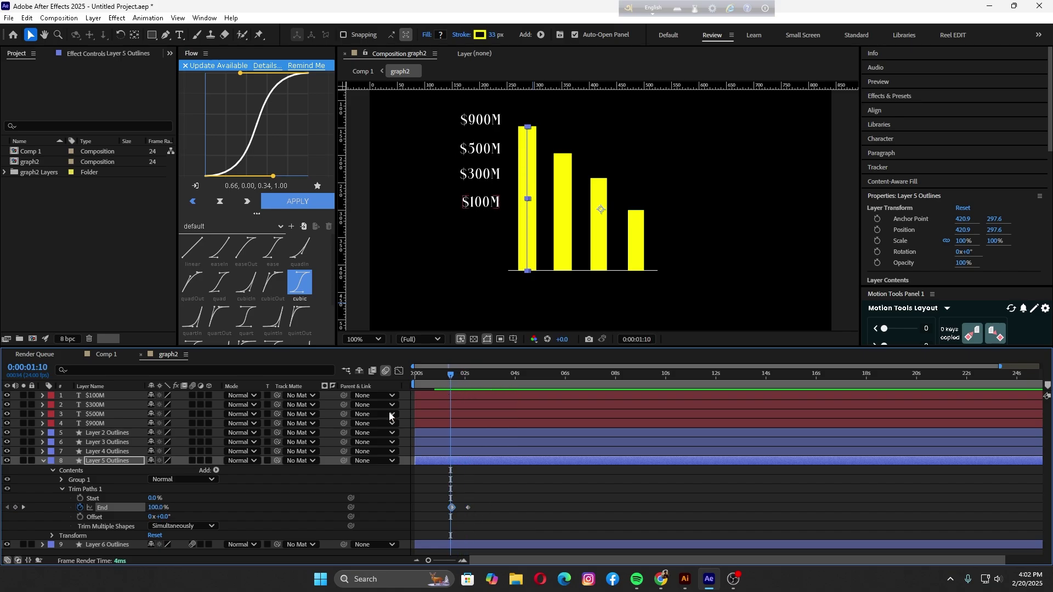
# Step: Delete the tallest bar's End keyframes and keyframe its trim Start from 100% at 0:00:01:10 to 0% at 0:00:02:05
pyautogui.moveTo(153, 499); pyautogui.dragTo(232, 504)
pyautogui.moveTo(501, 497); pyautogui.dragTo(443, 517)
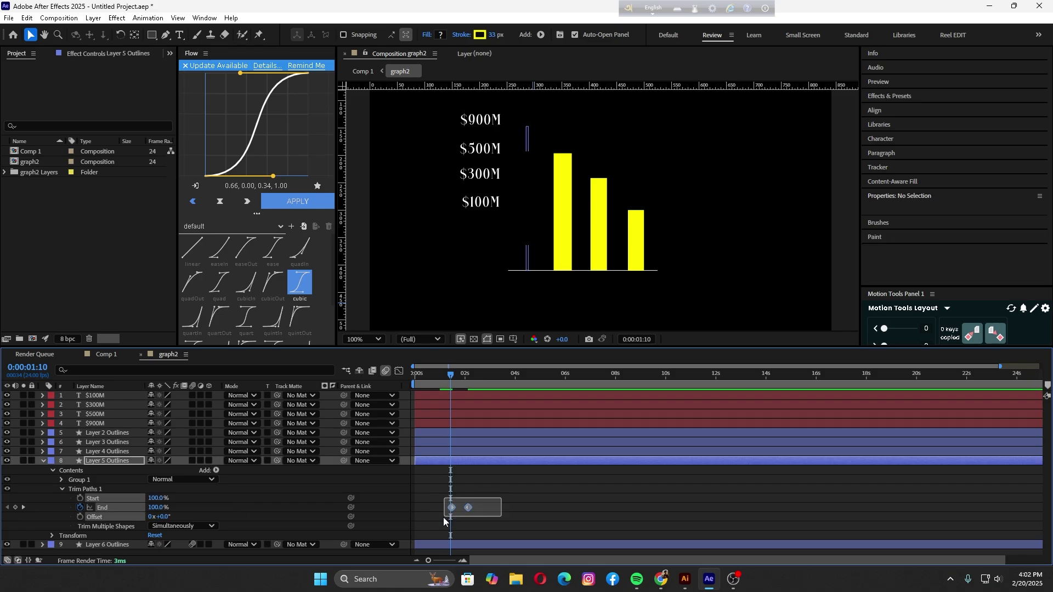
pyautogui.press('Delete')
pyautogui.click(80, 498)
pyautogui.moveTo(452, 376); pyautogui.dragTo(471, 381)
pyautogui.moveTo(156, 498); pyautogui.dragTo(99, 515)
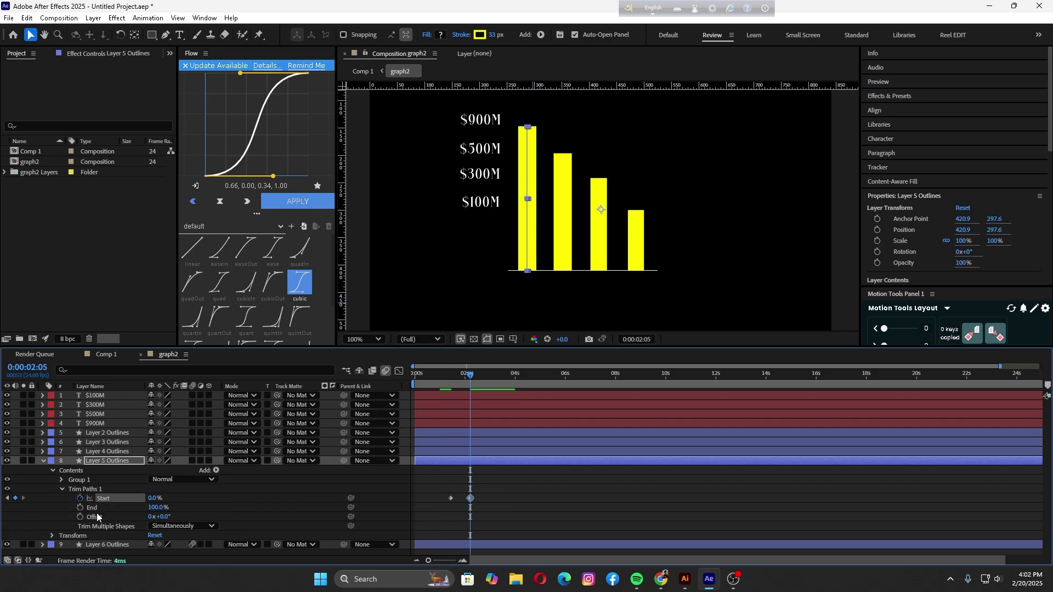
# Step: Apply Easy Ease to both Start keyframes of the tallest bar's trim and check their speed graph
pyautogui.moveTo(472, 375); pyautogui.dragTo(474, 376)
pyautogui.moveTo(500, 479); pyautogui.dragTo(450, 517)
pyautogui.moveTo(474, 375)
pyautogui.mouseDown()
pyautogui.moveTo(449, 391)
pyautogui.moveTo(476, 392)
pyautogui.mouseUp()
pyautogui.click(399, 372)
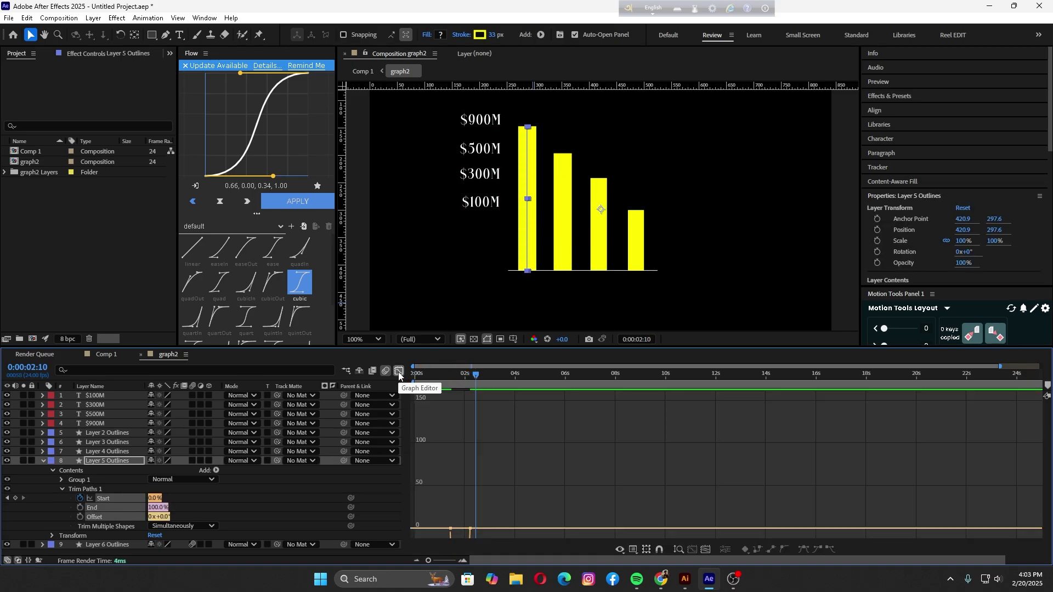
pyautogui.click(398, 371)
# Step: Enable motion blur for the tallest bar's layer and preview the bar growing from about 1 second
pyautogui.click(192, 460)
pyautogui.moveTo(476, 377); pyautogui.dragTo(439, 380)
pyautogui.press('space')
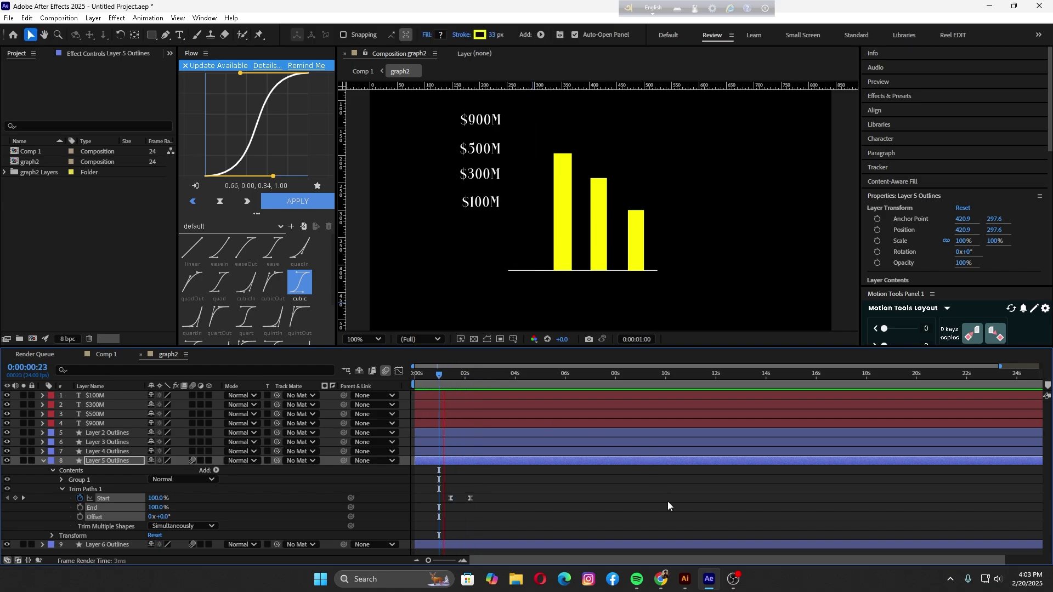
pyautogui.press('space')
# Step: Reshape the speed graph of the tallest bar's trim Start keyframes to a very fast start and a long slow-down
pyautogui.click(450, 462)
pyautogui.click(398, 372)
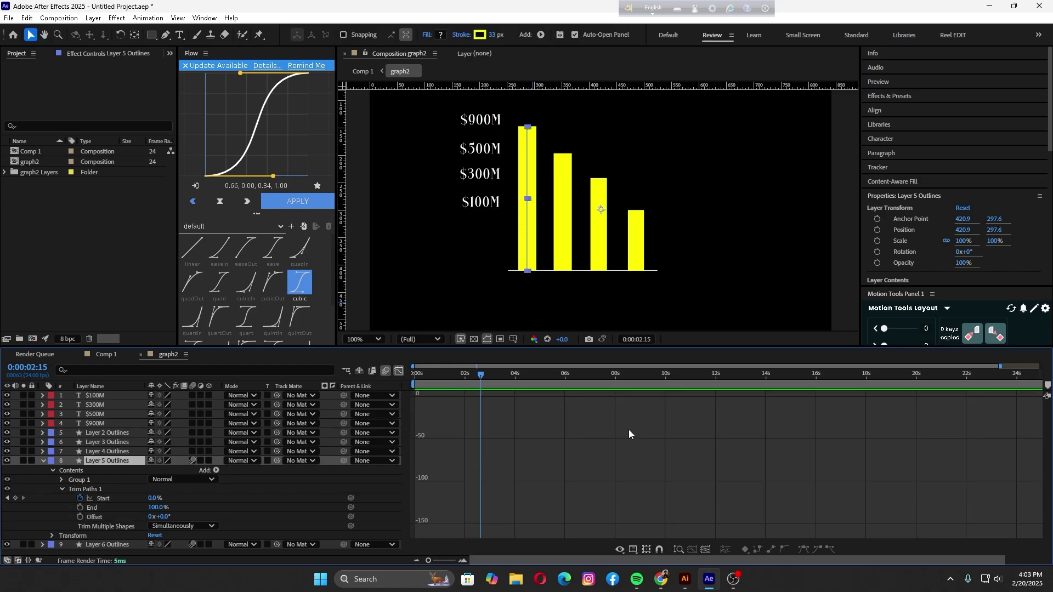
pyautogui.click(705, 553)
pyautogui.click(398, 371)
pyautogui.click(432, 560)
pyautogui.moveTo(502, 476); pyautogui.dragTo(446, 514)
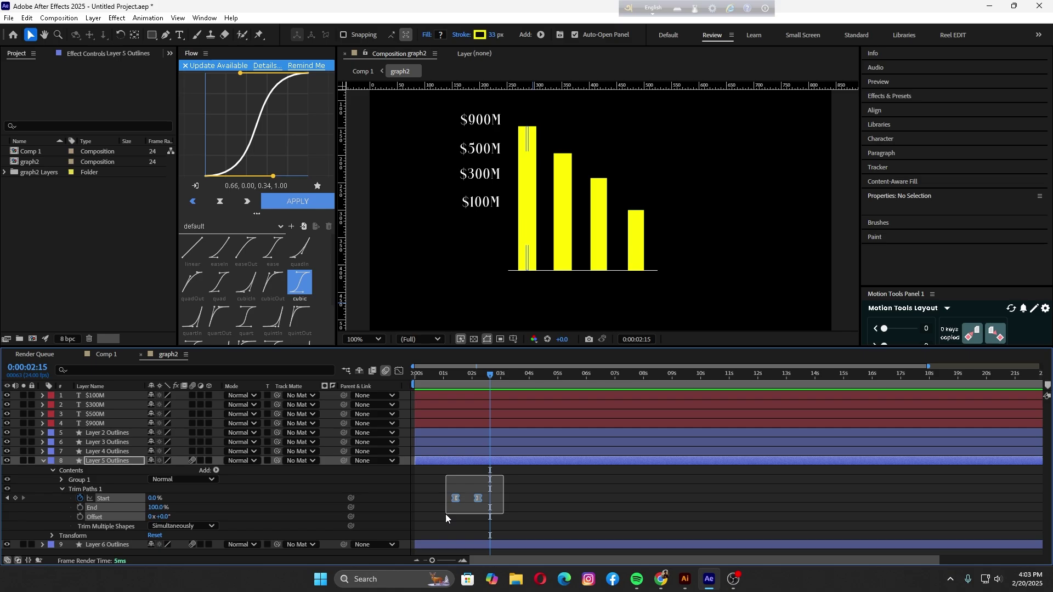
pyautogui.click(398, 371)
pyautogui.scroll(-4, 483, 513)
pyautogui.click(707, 550)
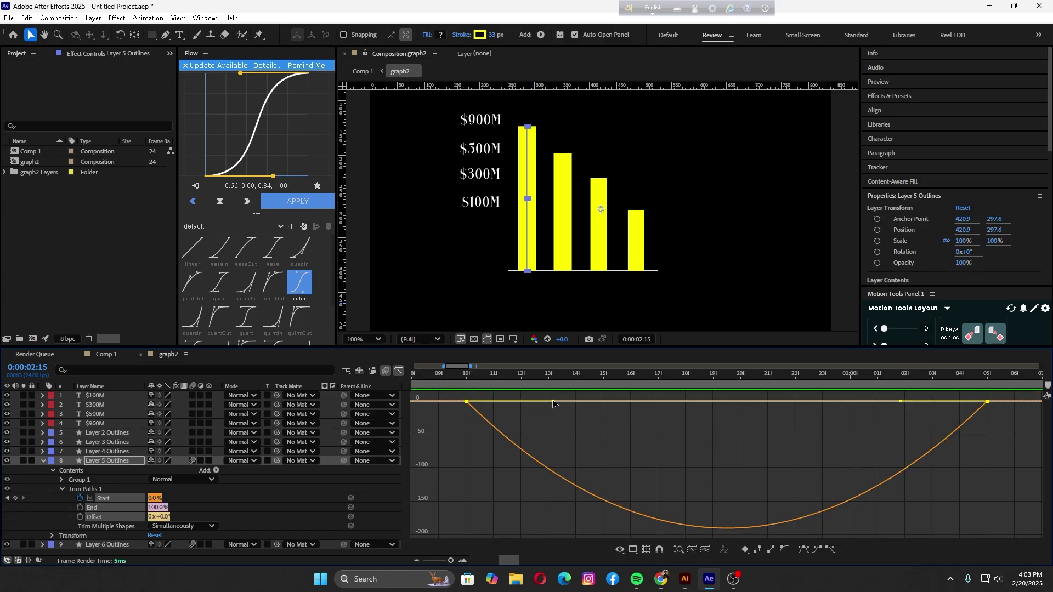
pyautogui.moveTo(552, 402); pyautogui.dragTo(485, 403)
pyautogui.moveTo(901, 402); pyautogui.dragTo(782, 403)
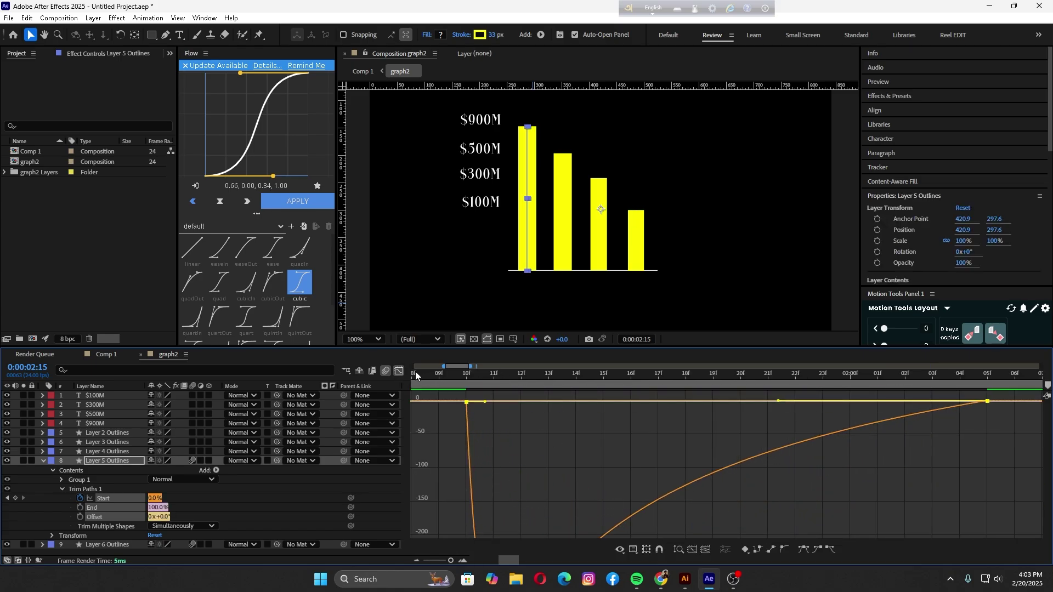
# Step: Return to the keyframe timeline and preview the tallest bar's growth with the new easing
pyautogui.click(399, 371)
pyautogui.click(432, 560)
pyautogui.press('space')
# Step: Trim the second bar's layer to start at 0:00:02:16 and place the copied trim Start keyframes just after its start
pyautogui.moveTo(495, 377)
pyautogui.mouseDown()
pyautogui.moveTo(428, 377)
pyautogui.moveTo(493, 374)
pyautogui.mouseUp()
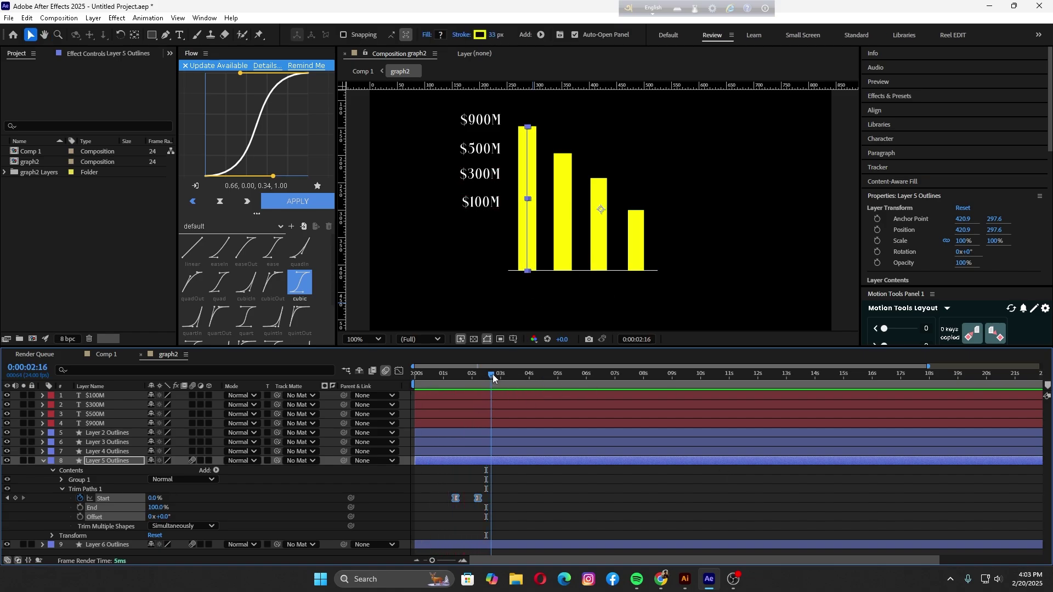
pyautogui.click(531, 449)
pyautogui.hotkey('alt', '[')
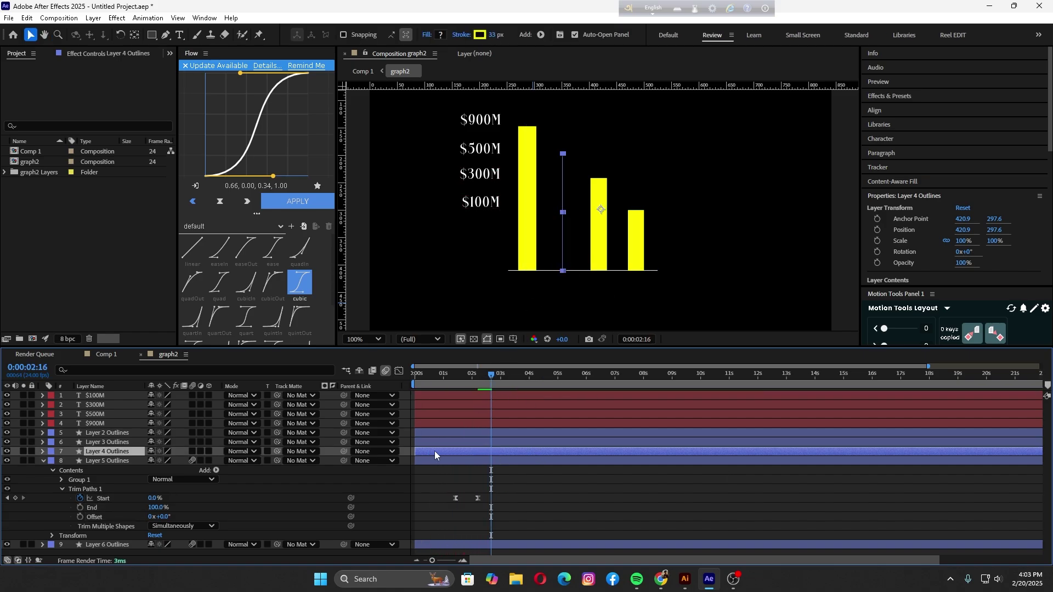
pyautogui.press('u')
pyautogui.moveTo(556, 459); pyautogui.dragTo(495, 460)
# Step: Preview the second bar growing and enable motion blur for its layer
pyautogui.press('space')
pyautogui.press('space')
pyautogui.click(192, 451)
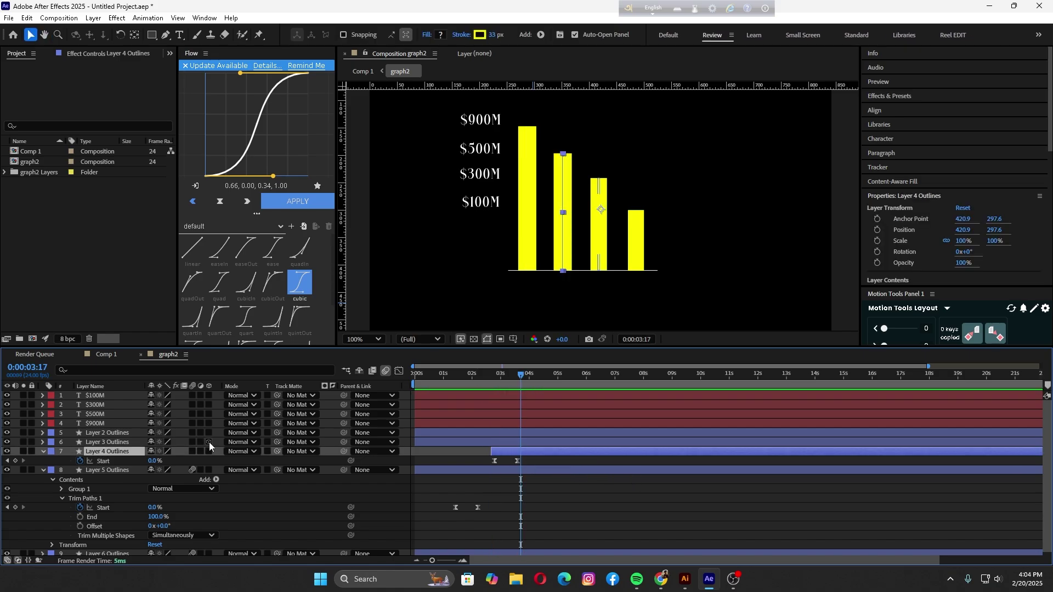
# Step: Trim the third bar's layer to start at 0:00:04:05 and paste the trim Start keyframes there
pyautogui.click(475, 442)
pyautogui.moveTo(515, 380); pyautogui.dragTo(534, 382)
pyautogui.hotkey('alt', '[')
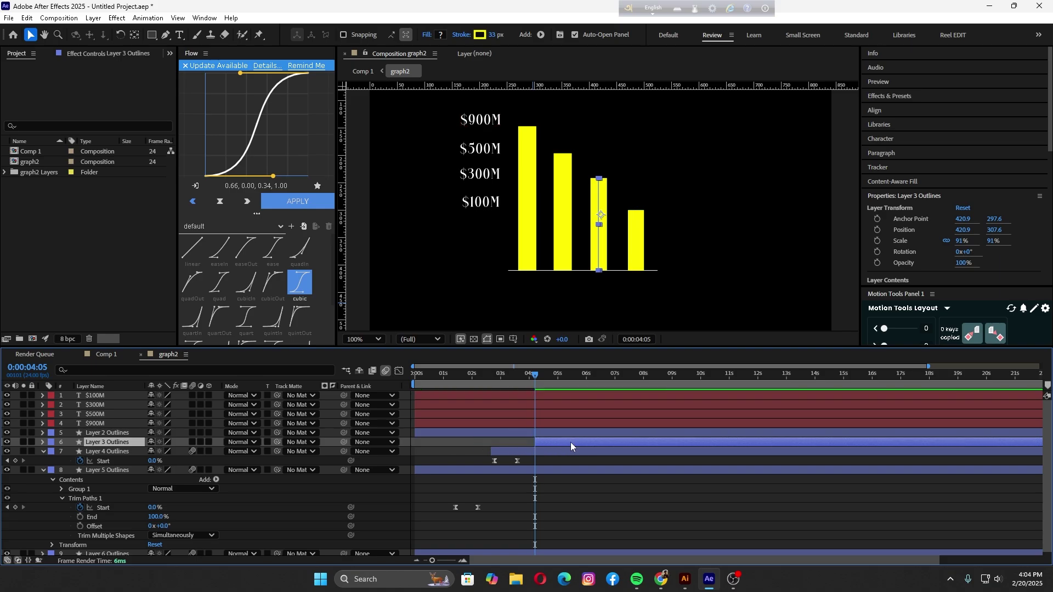
pyautogui.hotkey('ctrl', 'v')
# Step: Start the shortest bar's layer after the third bar's growth, paste the trim Start keyframes and enable motion blur on both layers
pyautogui.click(554, 433)
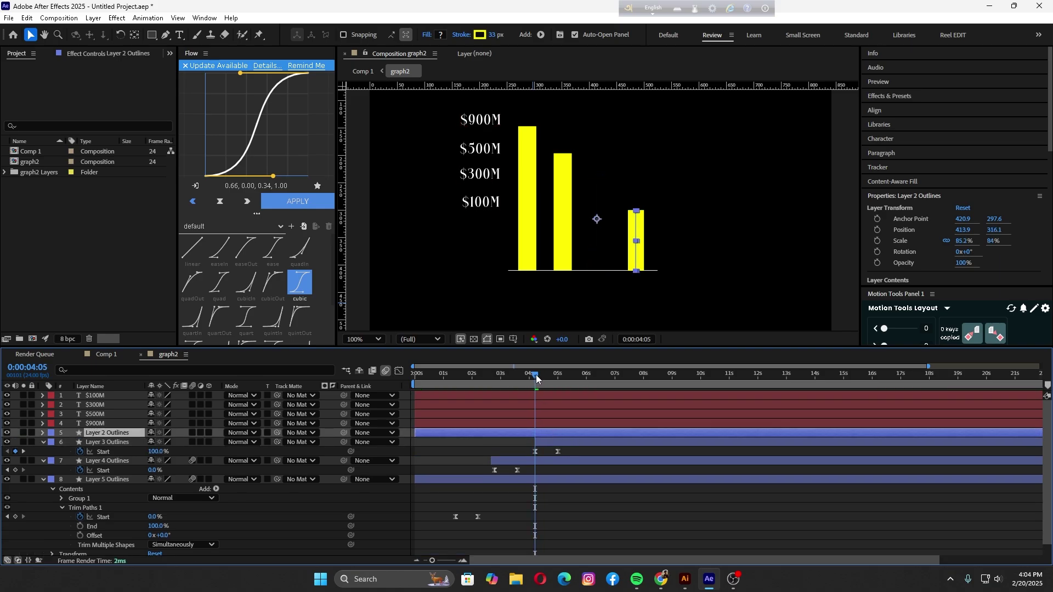
pyautogui.moveTo(501, 432); pyautogui.dragTo(650, 437)
pyautogui.moveTo(535, 377); pyautogui.dragTo(419, 401)
pyautogui.hotkey('ctrl', 'v')
pyautogui.press('u')
pyautogui.press('u')
pyautogui.press('u')
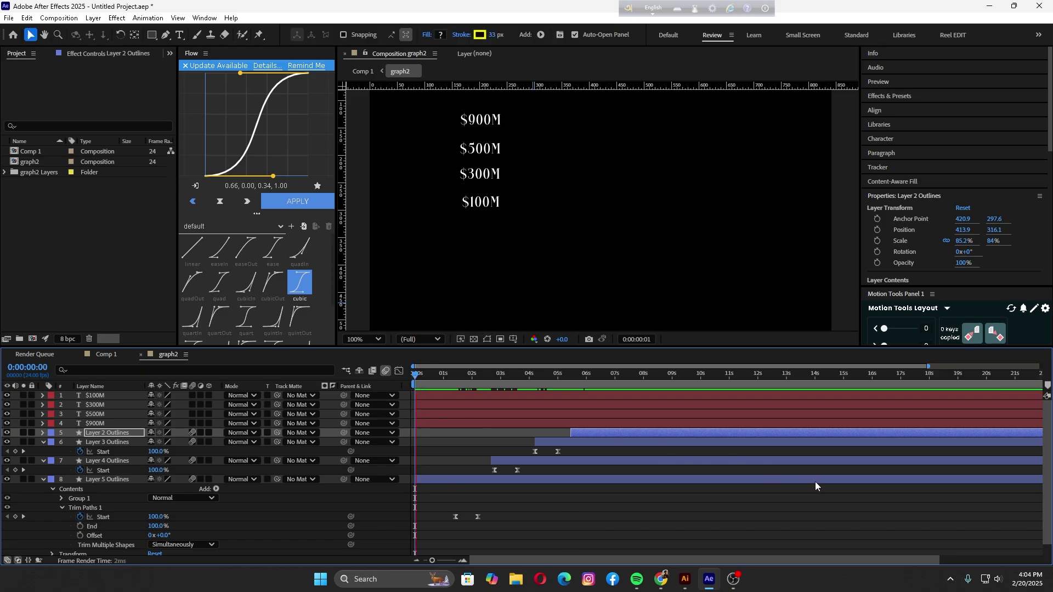
# Step: Preview the four bars growing in sequence from the beginning and collapse the properties of all layers
pyautogui.press('space')
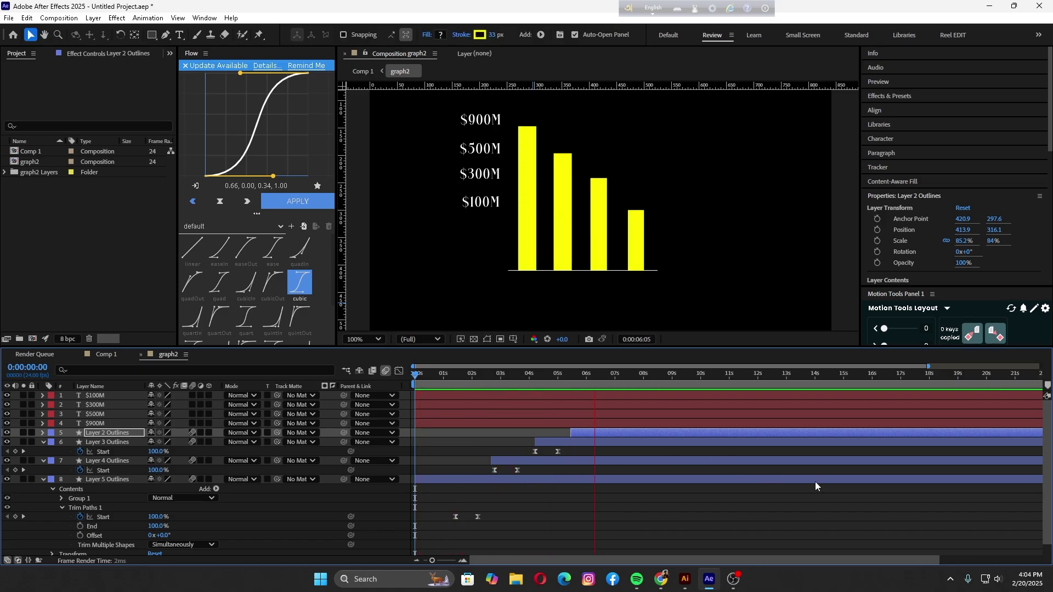
pyautogui.press('space')
pyautogui.hotkey('ctrl', 'a')
pyautogui.press('u')
pyautogui.click(524, 511)
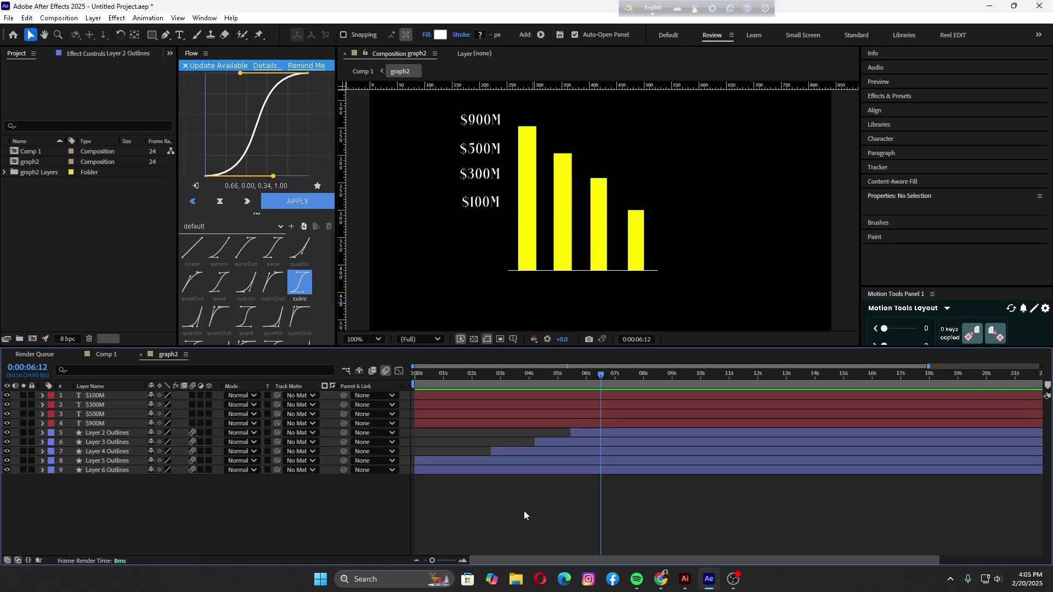
pyautogui.press('space')
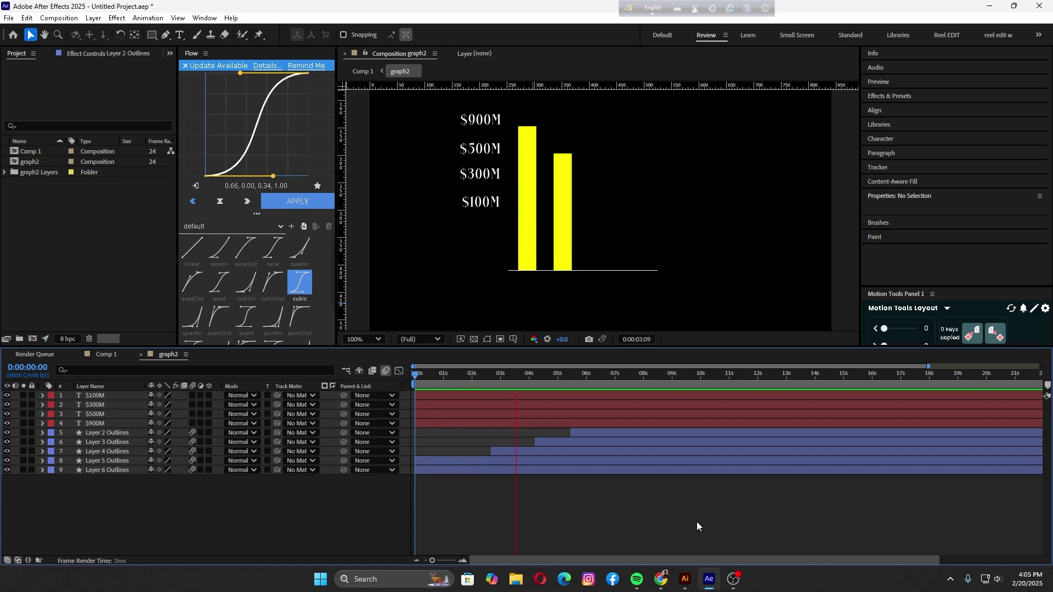
# Step: Trim the $900M label's layer to start at 0:00:01:22 and add a Position keyframe at 166, 144.1
pyautogui.moveTo(414, 413); pyautogui.dragTo(471, 427)
pyautogui.click(499, 119)
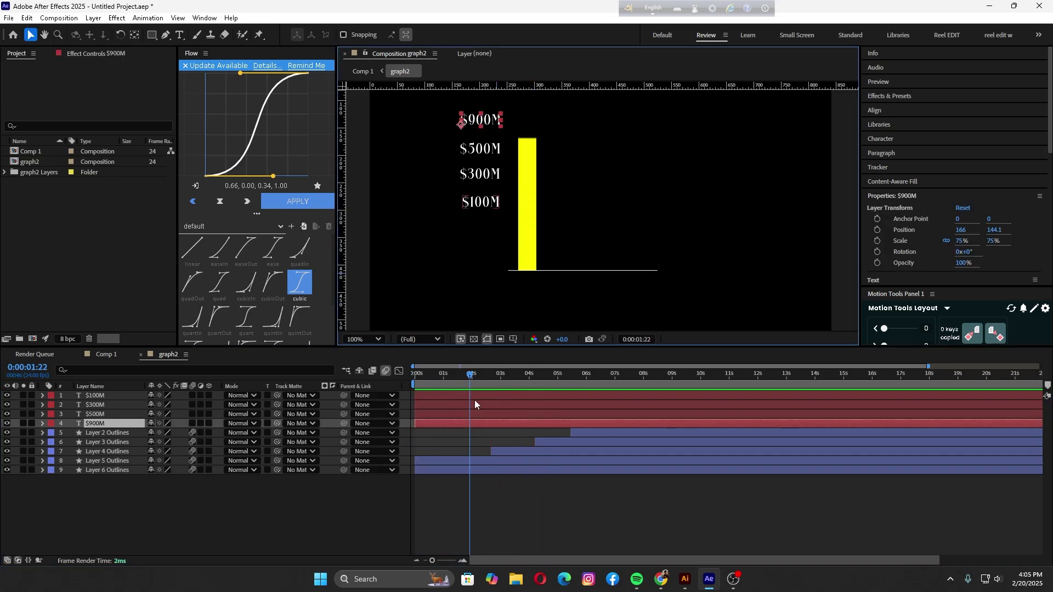
pyautogui.hotkey('alt', '[')
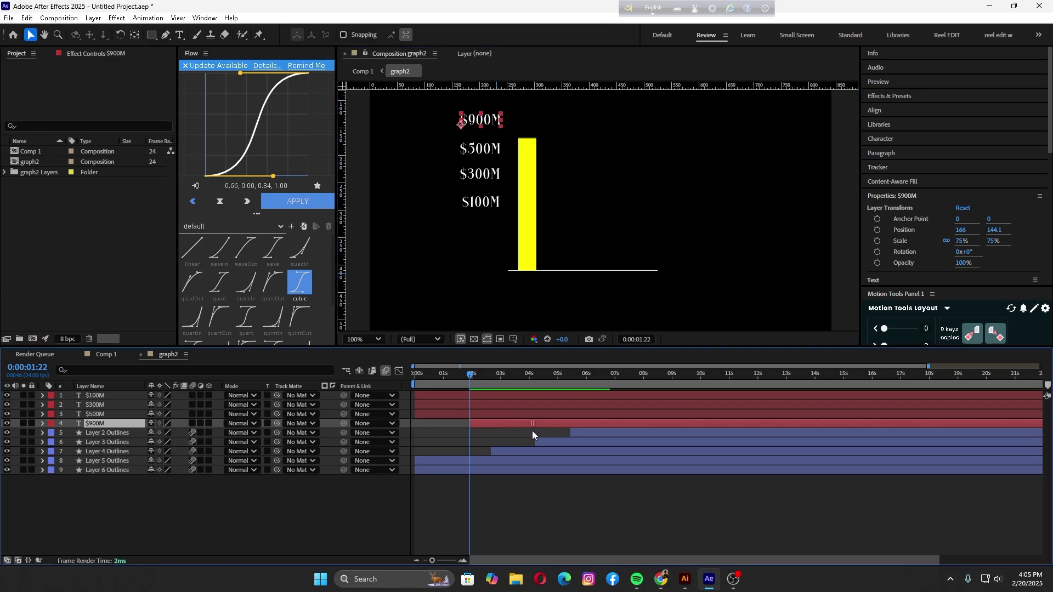
pyautogui.press('p')
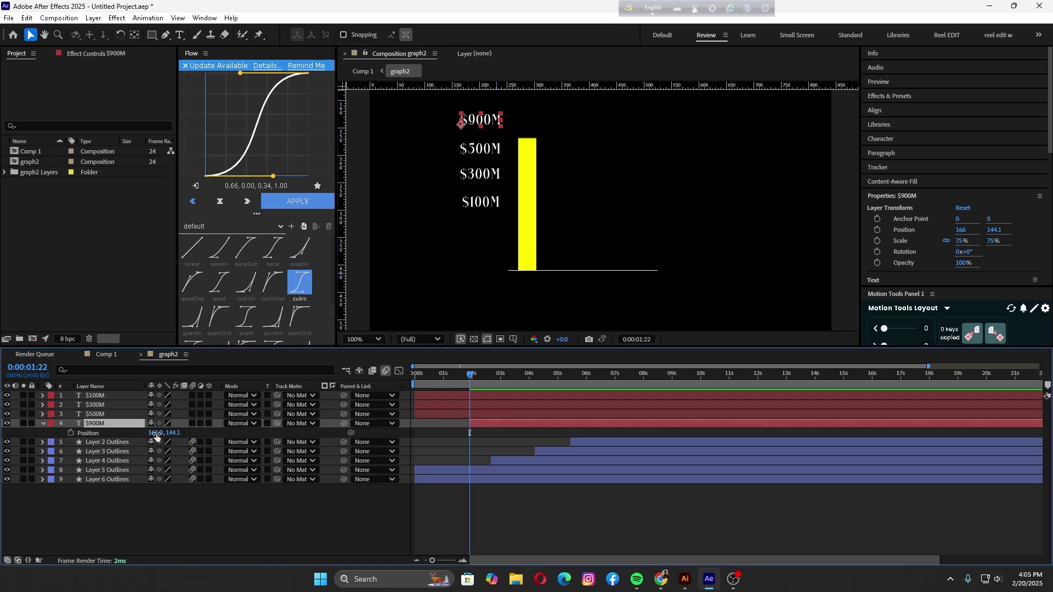
pyautogui.click(71, 433)
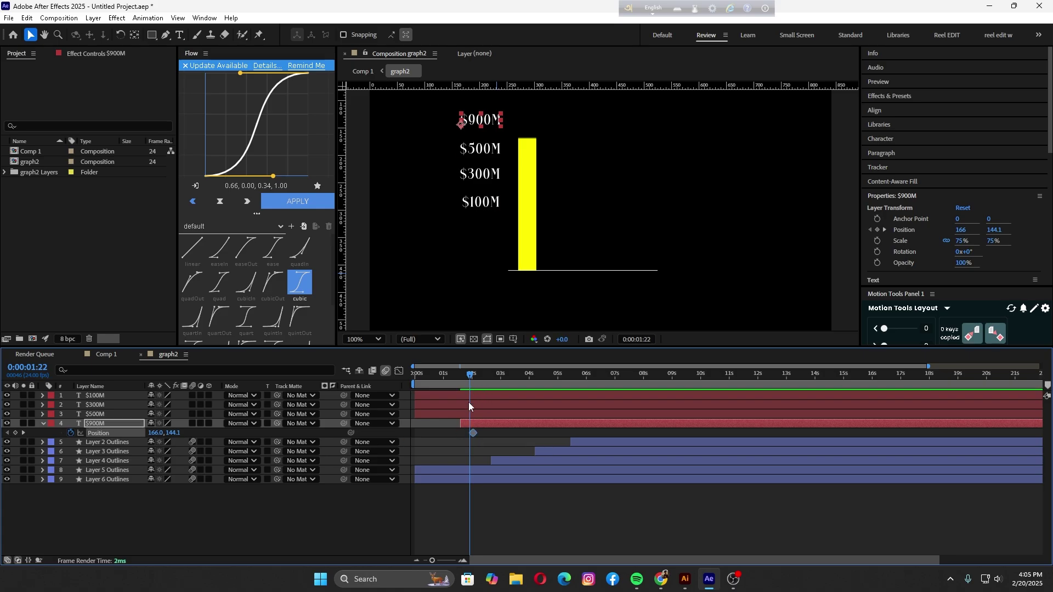
# Step: Keyframe the $900M label's X position at 40 at 0:00:01:14 and apply the cubic easing to both Position keyframes
pyautogui.click(464, 378)
pyautogui.moveTo(464, 378); pyautogui.dragTo(460, 389)
pyautogui.moveTo(157, 433); pyautogui.dragTo(89, 437)
pyautogui.moveTo(484, 379); pyautogui.dragTo(449, 434)
pyautogui.click(480, 421)
pyautogui.click(298, 201)
pyautogui.click(474, 421)
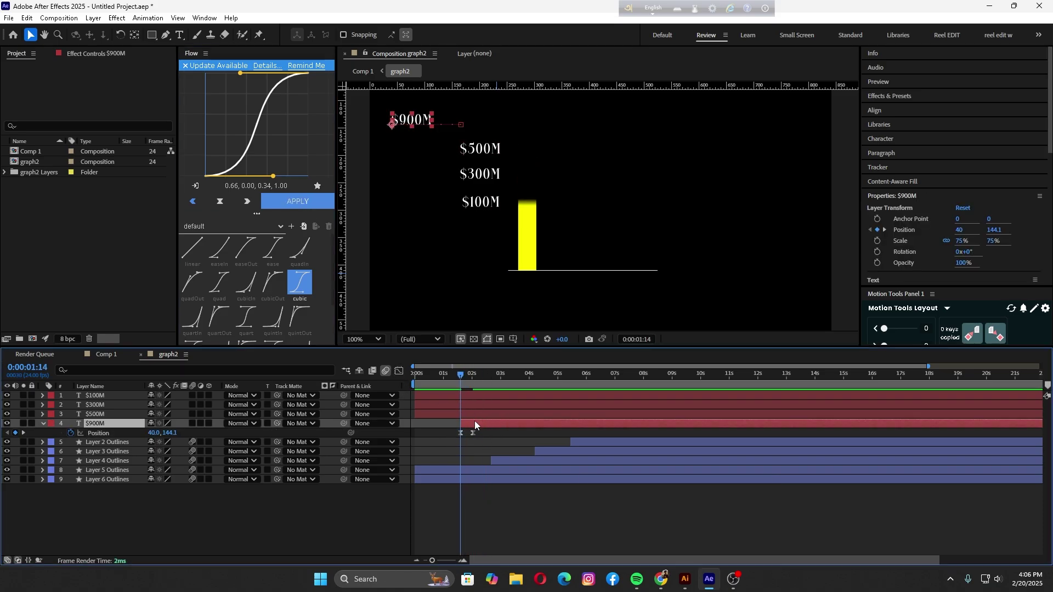
# Step: Add an Opacity keyframe of 0% to the $900M label at 0:00:01:14
pyautogui.press('u')
pyautogui.press('u')
pyautogui.press('u')
pyautogui.press('t')
pyautogui.press('y')
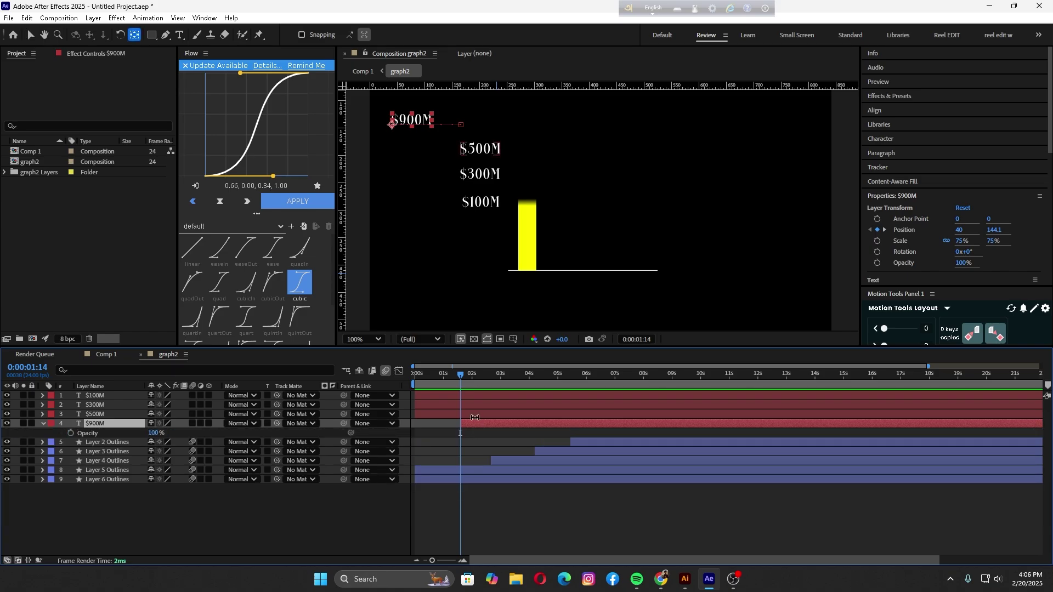
pyautogui.press('t')
pyautogui.press('t')
pyautogui.press('v')
pyautogui.click(71, 433)
pyautogui.moveTo(159, 433); pyautogui.dragTo(83, 433)
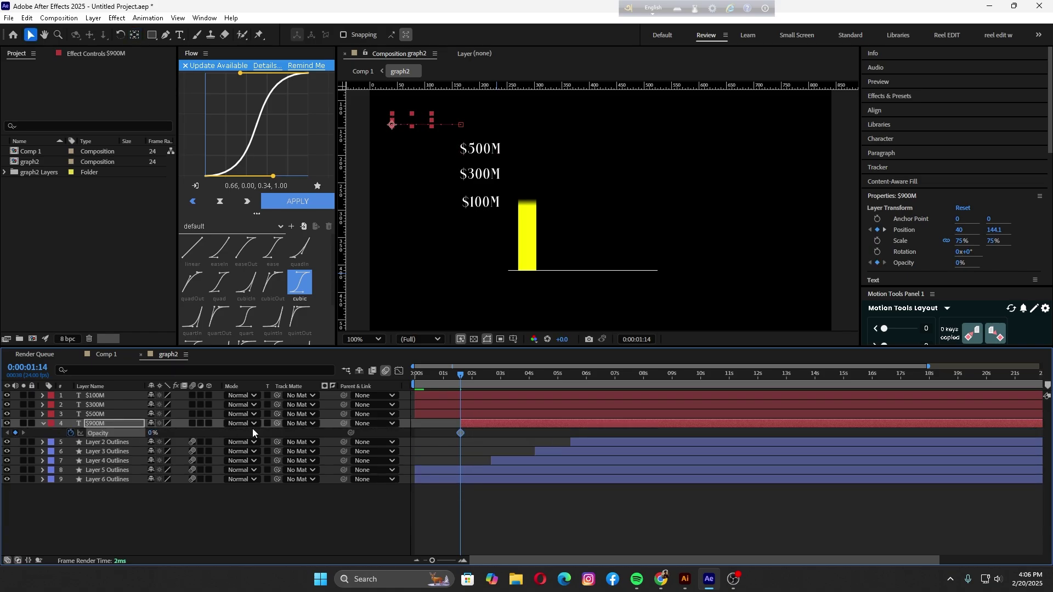
# Step: Add a second Opacity keyframe of 100% to the $900M label and apply the cubic easing to both Opacity keyframes
pyautogui.moveTo(466, 376); pyautogui.dragTo(487, 374)
pyautogui.moveTo(556, 434); pyautogui.dragTo(447, 436)
pyautogui.click(310, 202)
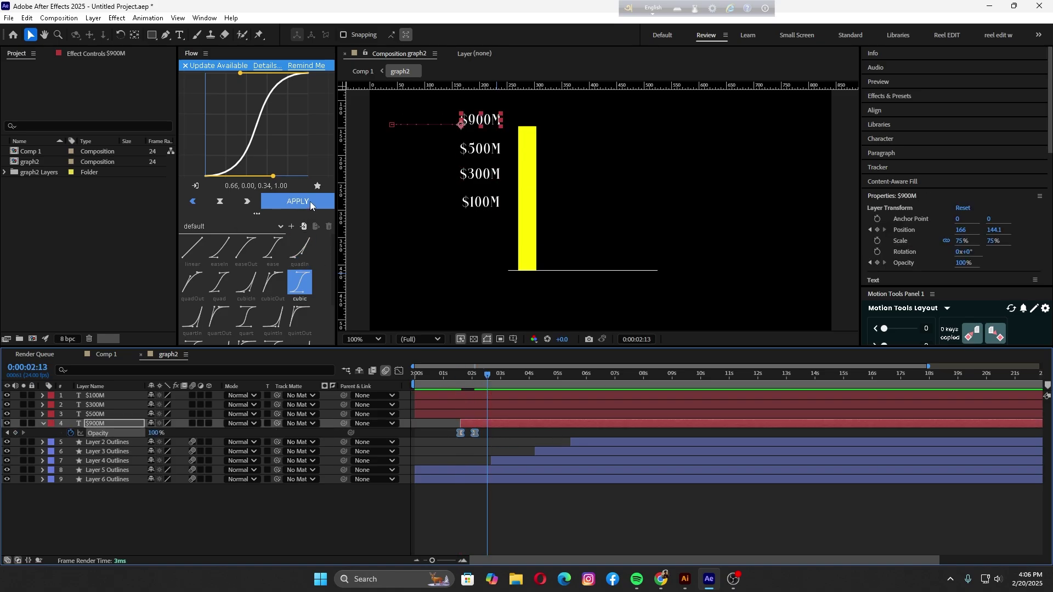
# Step: Preview the $900M label sliding and fading in from about 0:00:01:14
pyautogui.press('space')
pyautogui.moveTo(485, 373); pyautogui.dragTo(463, 375)
pyautogui.press('space')
pyautogui.click(498, 428)
pyautogui.press('space')
pyautogui.press('space')
pyautogui.press('space')
pyautogui.press('space')
# Step: Move the $900M label's second Opacity keyframe to 0:00:02:08 and preview the slower fade
pyautogui.moveTo(475, 433); pyautogui.dragTo(482, 433)
pyautogui.press('space')
pyautogui.press('space')
pyautogui.moveTo(495, 376); pyautogui.dragTo(461, 375)
pyautogui.press('space')
pyautogui.press('space')
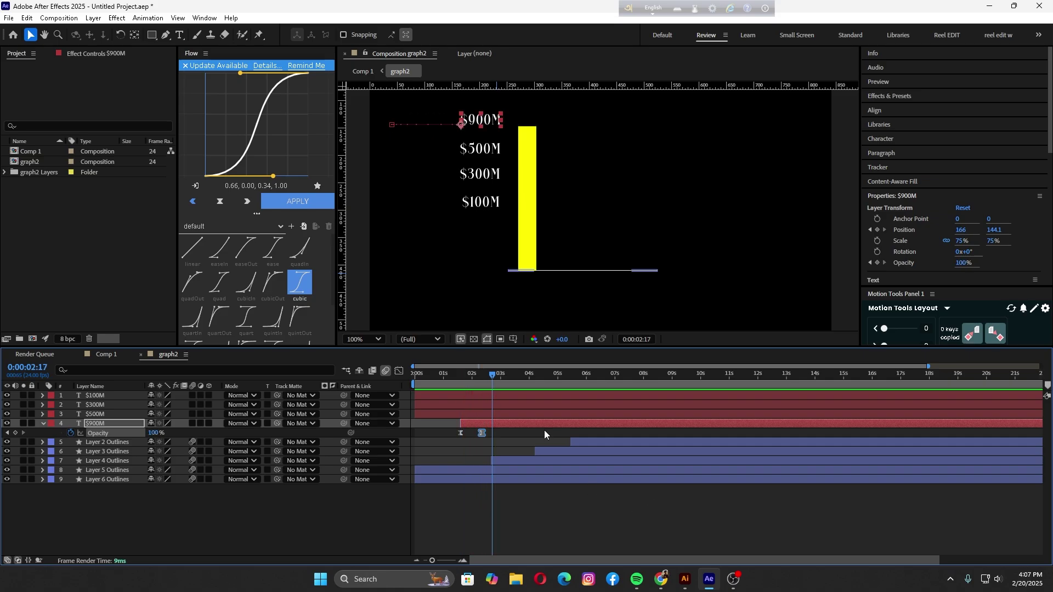
# Step: Reshape the $900M label's Opacity speed graph to a fast start and a long slow-down
pyautogui.click(396, 371)
pyautogui.click(706, 550)
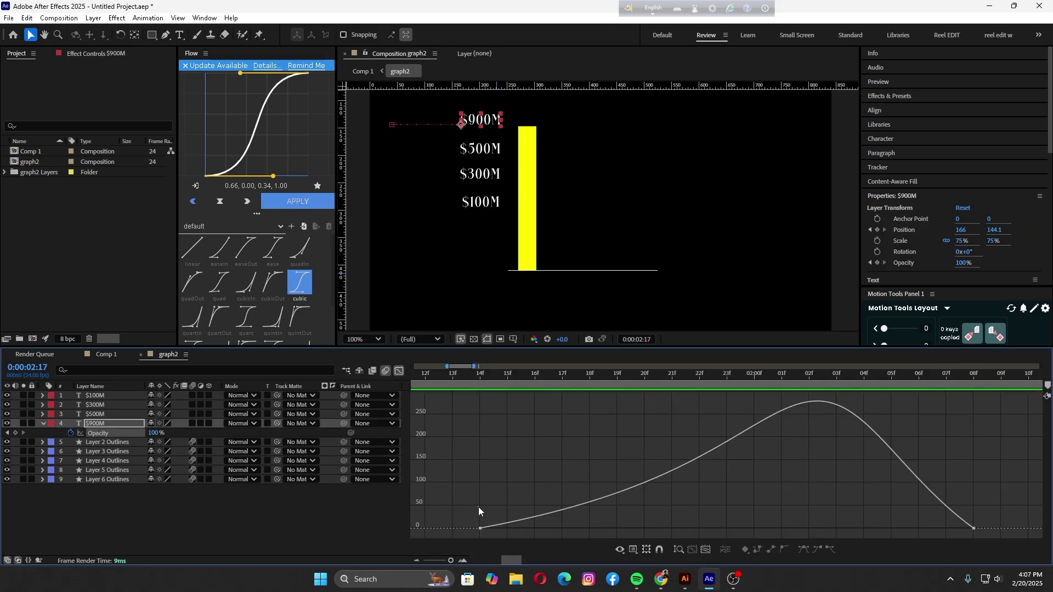
pyautogui.click(480, 527)
pyautogui.moveTo(642, 504); pyautogui.dragTo(486, 504)
pyautogui.moveTo(890, 504); pyautogui.dragTo(752, 504)
pyautogui.click(399, 371)
pyautogui.press('-')
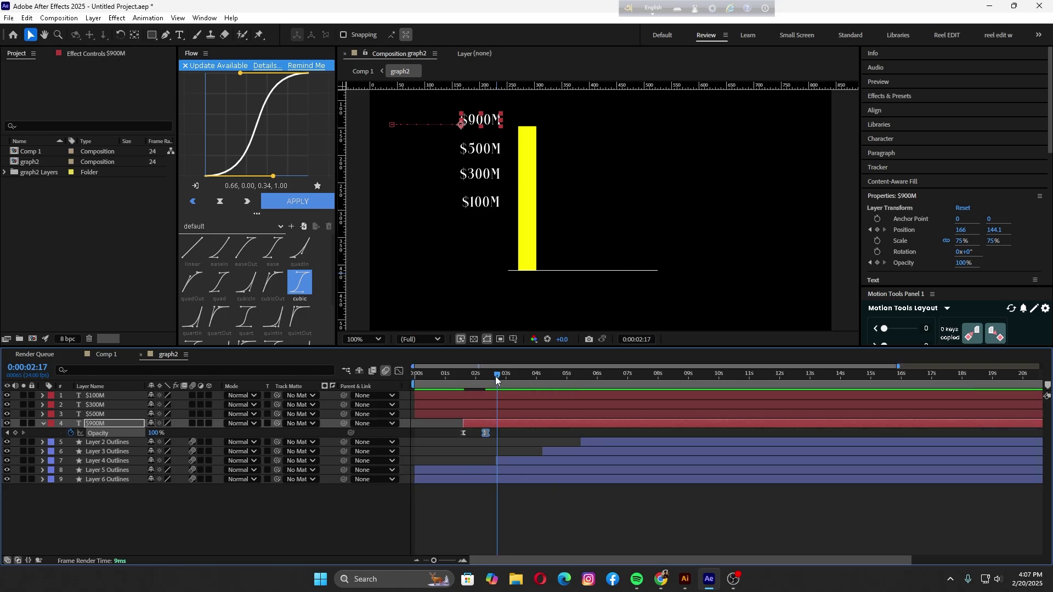
# Step: Reshape the $900M label's Position speed graph to a fast start and a long slow-down
pyautogui.click(500, 430)
pyautogui.moveTo(497, 435); pyautogui.dragTo(458, 429)
pyautogui.click(399, 372)
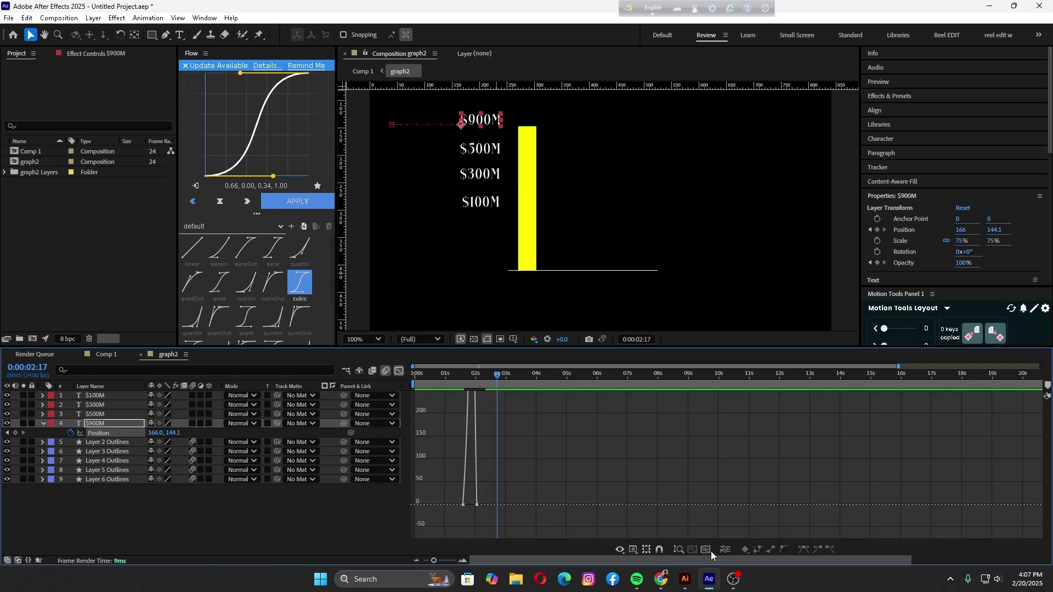
pyautogui.click(707, 550)
pyautogui.click(576, 528)
pyautogui.moveTo(676, 528); pyautogui.dragTo(583, 528)
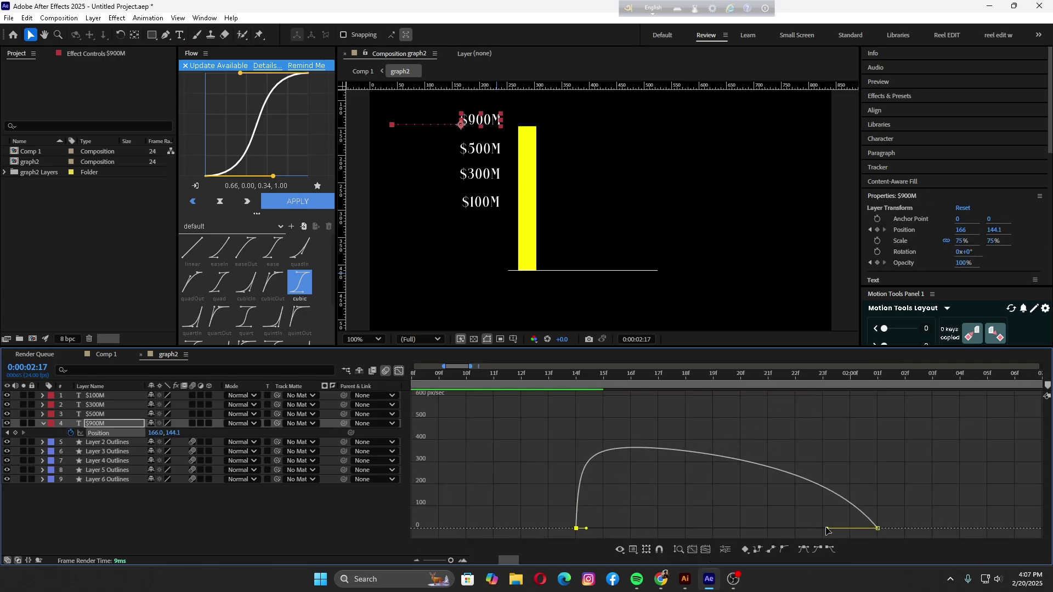
pyautogui.moveTo(827, 528); pyautogui.dragTo(726, 528)
pyautogui.click(399, 371)
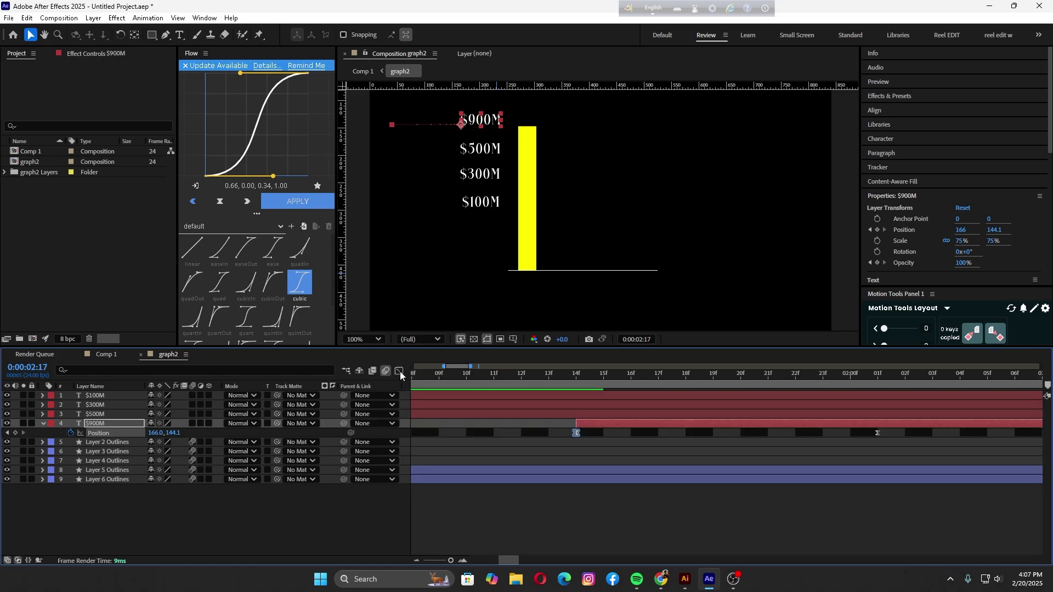
# Step: Preview the $900M label's entrance with the reshaped Position and Opacity curves
pyautogui.click(600, 510)
pyautogui.click(434, 560)
pyautogui.moveTo(499, 375); pyautogui.dragTo(449, 399)
pyautogui.press('space')
pyautogui.press('space')
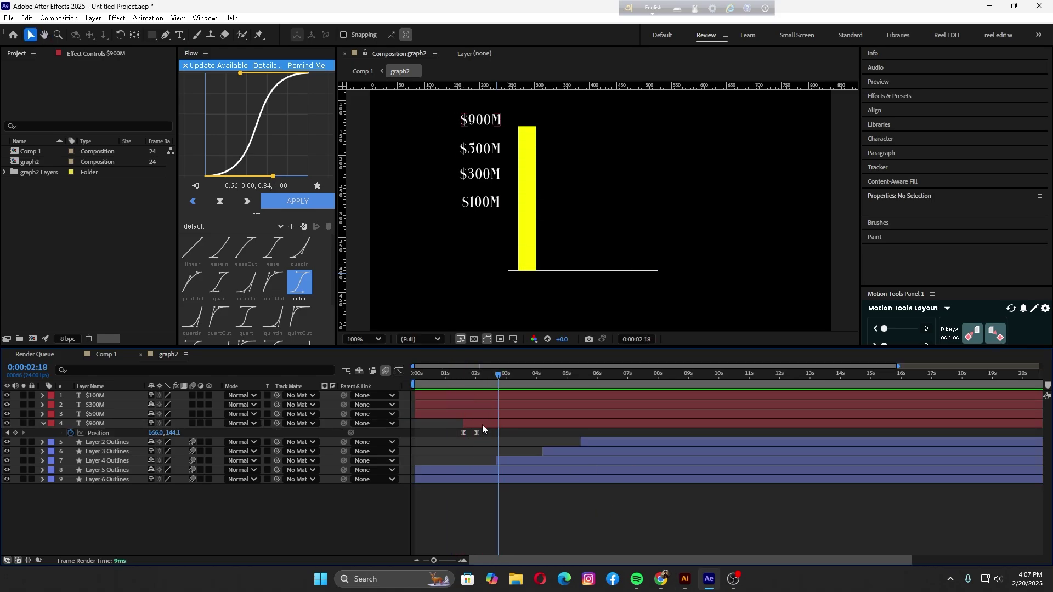
# Step: Reveal the $900M label's Position and Opacity keyframes, preview its entrance from 0:00:01:10 and select all four keyframes
pyautogui.click(482, 425)
pyautogui.press('u')
pyautogui.press('u')
pyautogui.moveTo(522, 430); pyautogui.dragTo(458, 445)
pyautogui.moveTo(500, 377); pyautogui.dragTo(458, 378)
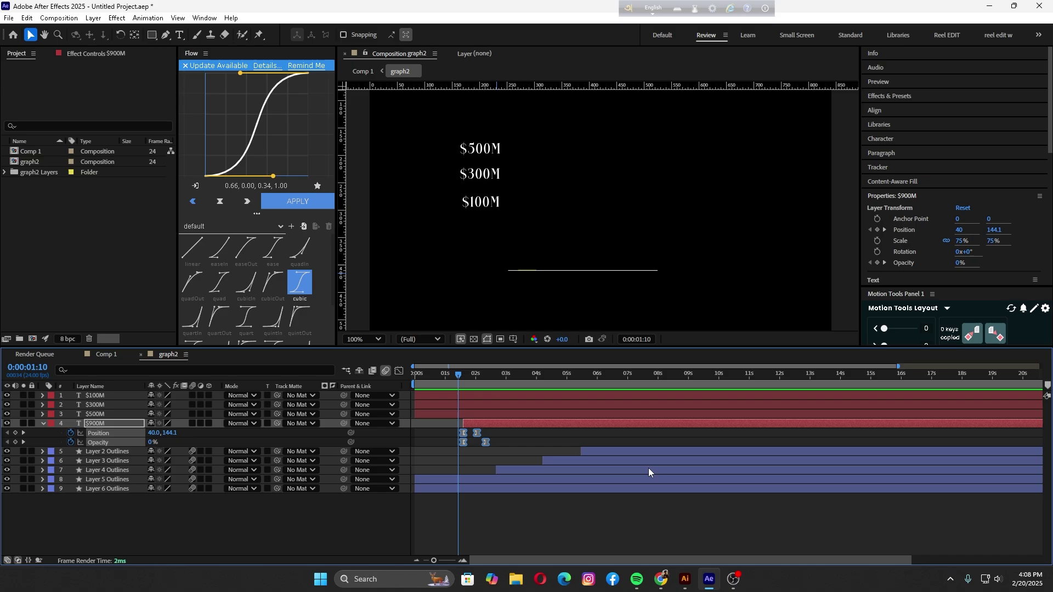
pyautogui.press('space')
pyautogui.press('space')
pyautogui.moveTo(510, 428); pyautogui.dragTo(453, 451)
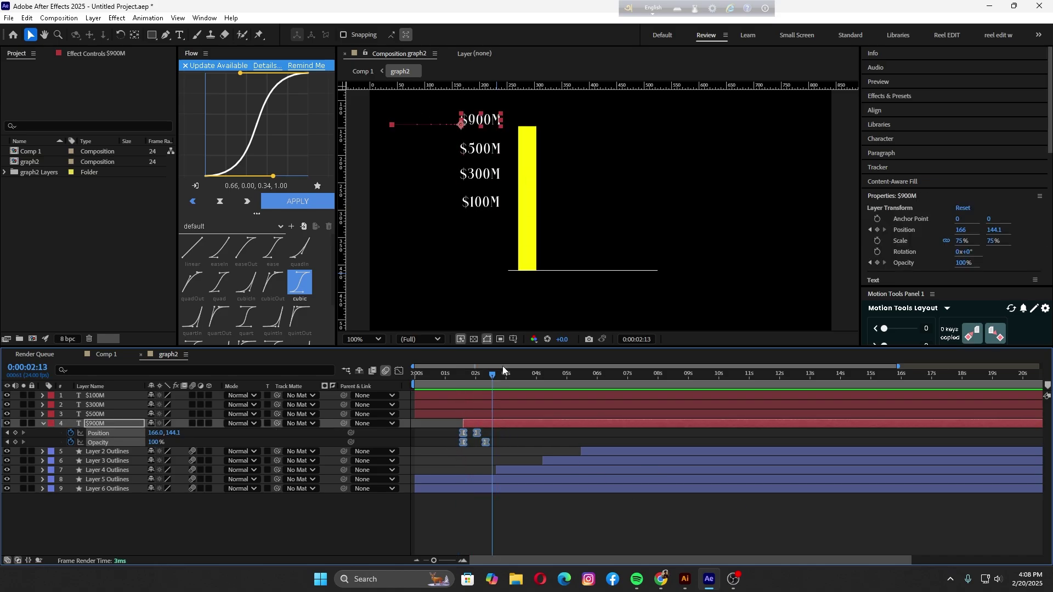
# Step: Make the second bar's layer and the $500M label's layer start at 0:00:02:11
pyautogui.moveTo(495, 376)
pyautogui.mouseDown()
pyautogui.moveTo(444, 387)
pyautogui.moveTo(489, 382)
pyautogui.mouseUp()
pyautogui.click(505, 470)
pyautogui.hotkey('alt', '[')
pyautogui.click(496, 412)
pyautogui.hotkey('alt', '[')
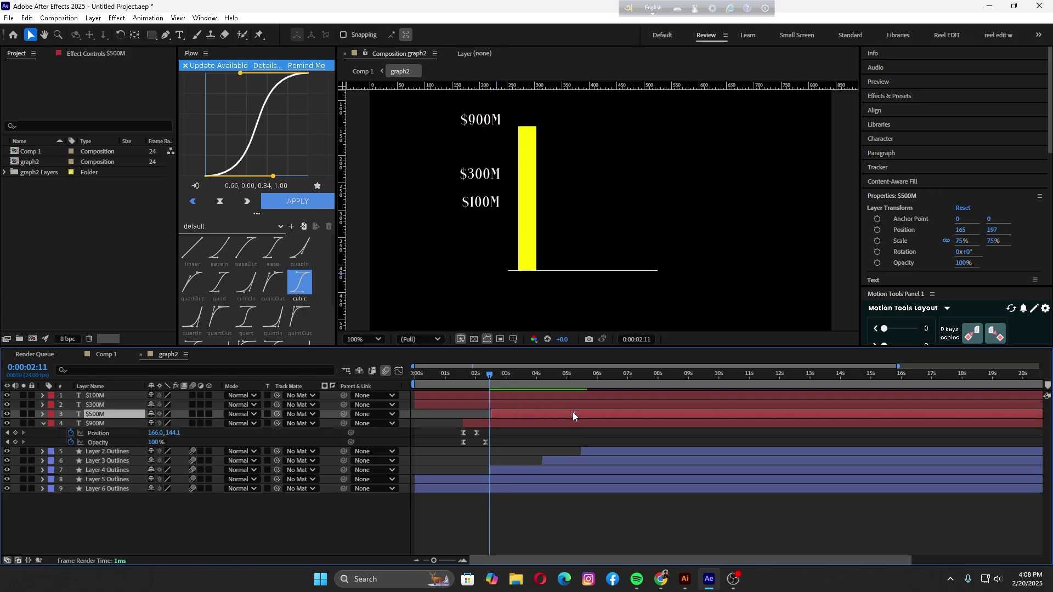
# Step: Try reusing the $900M label's Position and Opacity keyframes on the $500M label, and undo the paste
pyautogui.moveTo(572, 414); pyautogui.dragTo(564, 416)
pyautogui.moveTo(488, 380); pyautogui.dragTo(500, 387)
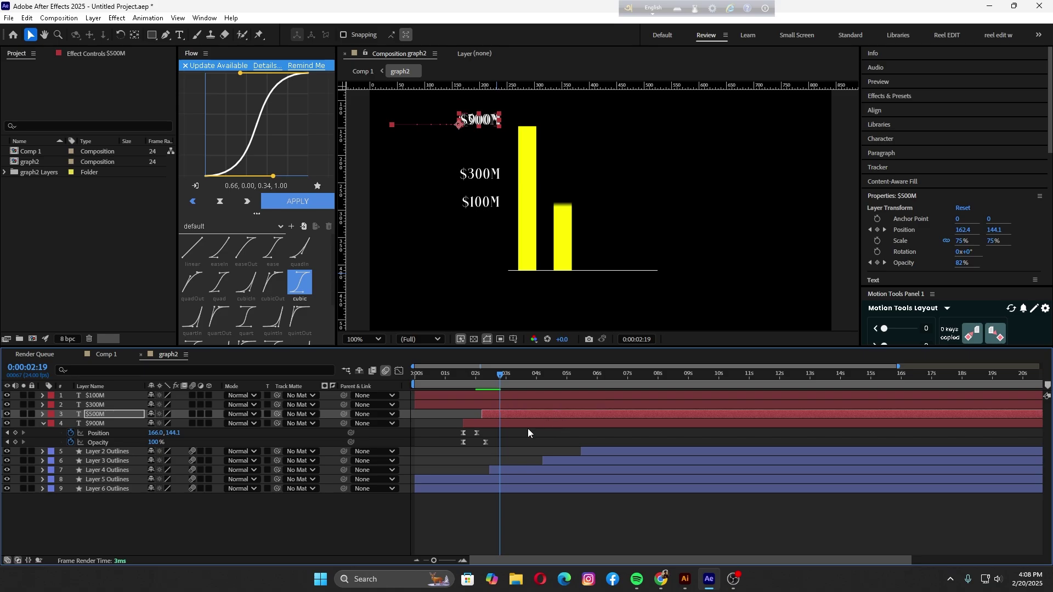
pyautogui.hotkey('ctrl', 'z')
# Step: Keyframe the $500M label's Position from 15, 197 at 0:00:02:19 to 165, 197 where it comes to rest
pyautogui.moveTo(488, 374); pyautogui.dragTo(516, 413)
pyautogui.press('p')
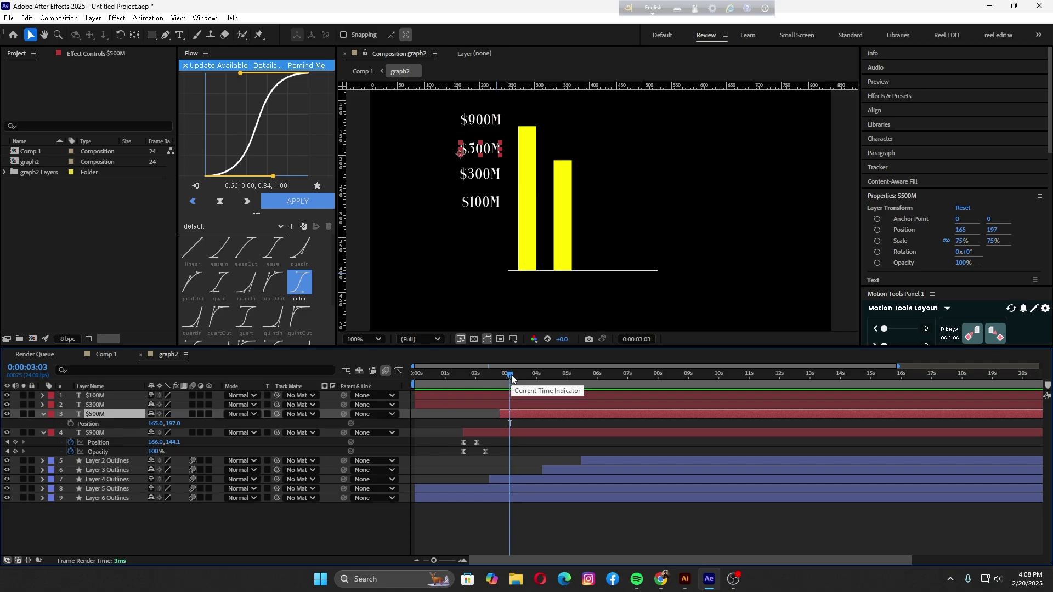
pyautogui.moveTo(511, 373)
pyautogui.mouseDown()
pyautogui.moveTo(522, 380)
pyautogui.moveTo(500, 392)
pyautogui.mouseUp()
pyautogui.click(71, 423)
pyautogui.moveTo(160, 424); pyautogui.dragTo(82, 435)
# Step: Ease the $500M label's Position keyframes and reshape their speed graph to a fast start and a long slow-down
pyautogui.moveTo(536, 421); pyautogui.dragTo(489, 433)
pyautogui.click(399, 371)
pyautogui.click(399, 371)
pyautogui.hotkey('shift', 'F3')
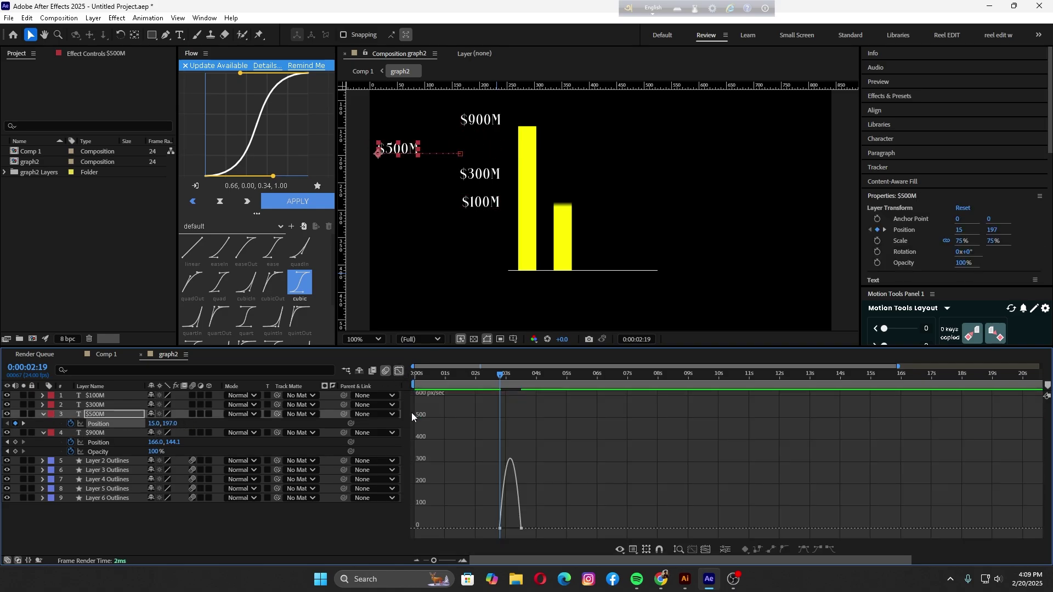
pyautogui.click(706, 549)
pyautogui.click(620, 428)
pyautogui.moveTo(572, 528); pyautogui.dragTo(506, 529)
pyautogui.moveTo(882, 528); pyautogui.dragTo(741, 532)
pyautogui.click(395, 373)
pyautogui.press('-')
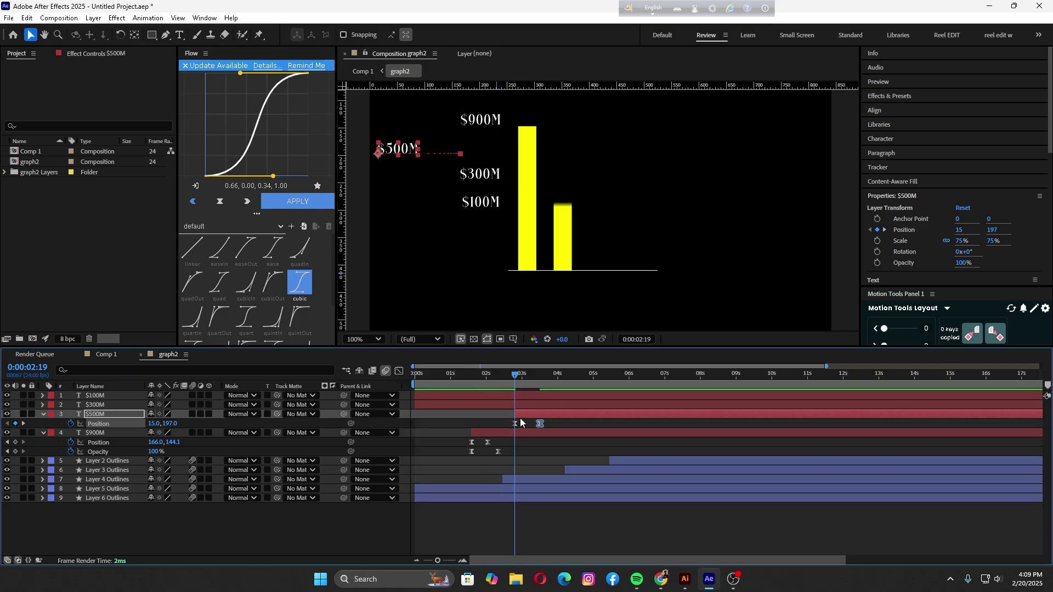
# Step: Copy the $900M label's Opacity keyframes onto the $500M label at 0:00:02:19 and play back the result
pyautogui.press('u')
pyautogui.press('u')
pyautogui.press('t')
pyautogui.moveTo(504, 448); pyautogui.dragTo(459, 459)
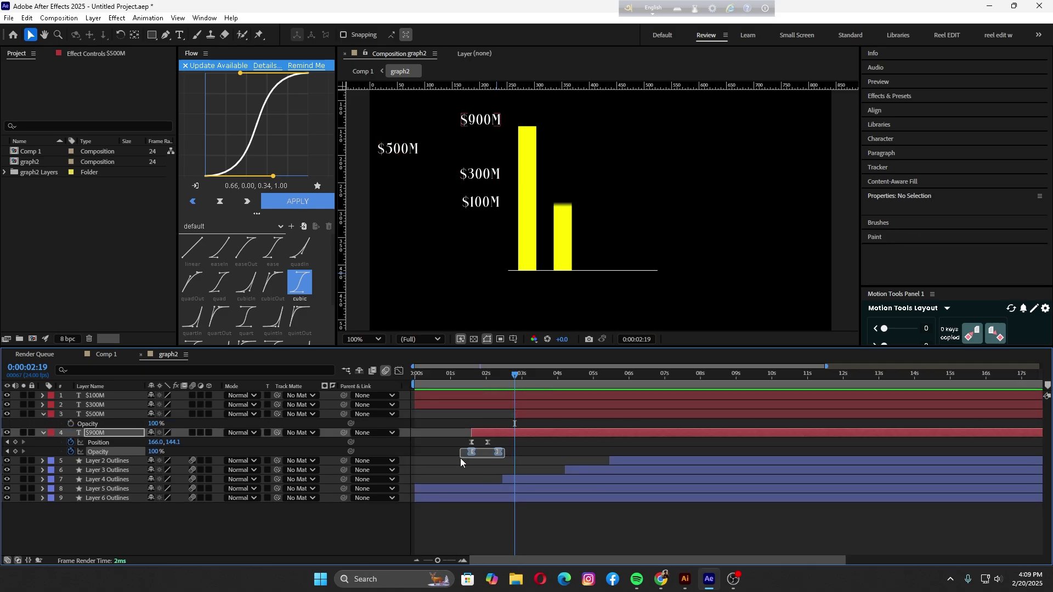
pyautogui.hotkey('ctrl', 'c')
pyautogui.click(533, 417)
pyautogui.hotkey('ctrl', 'v')
pyautogui.press('space')
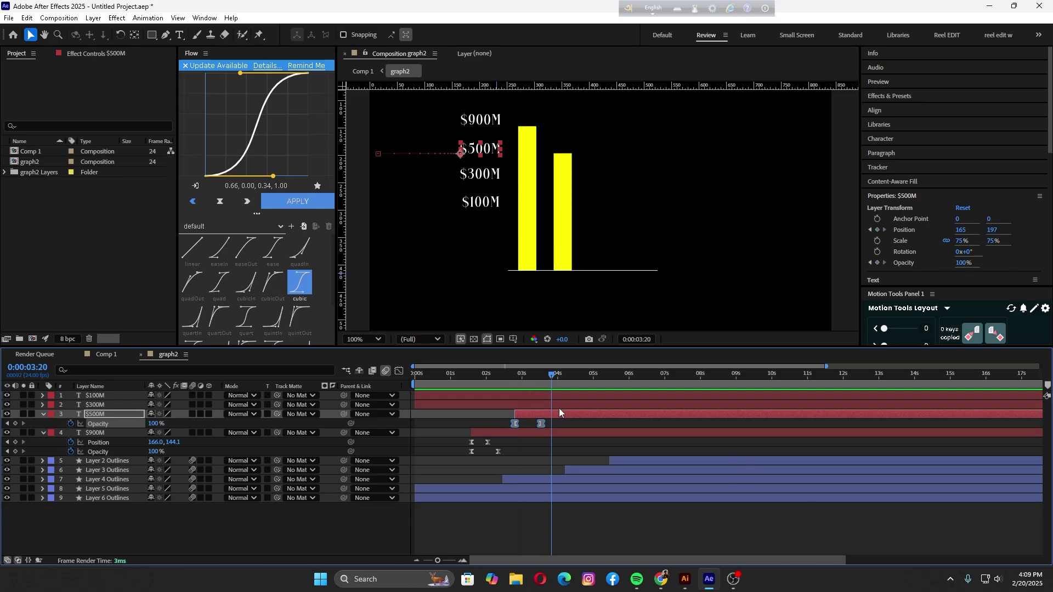
# Step: Make the third bar's layer start at 0:00:03:18 and the $300M label's layer at 0:00:03:22
pyautogui.moveTo(558, 408)
pyautogui.mouseDown()
pyautogui.moveTo(473, 400)
pyautogui.moveTo(547, 403)
pyautogui.mouseUp()
pyautogui.moveTo(577, 470); pyautogui.dragTo(559, 473)
pyautogui.click(565, 406)
pyautogui.click(740, 585)
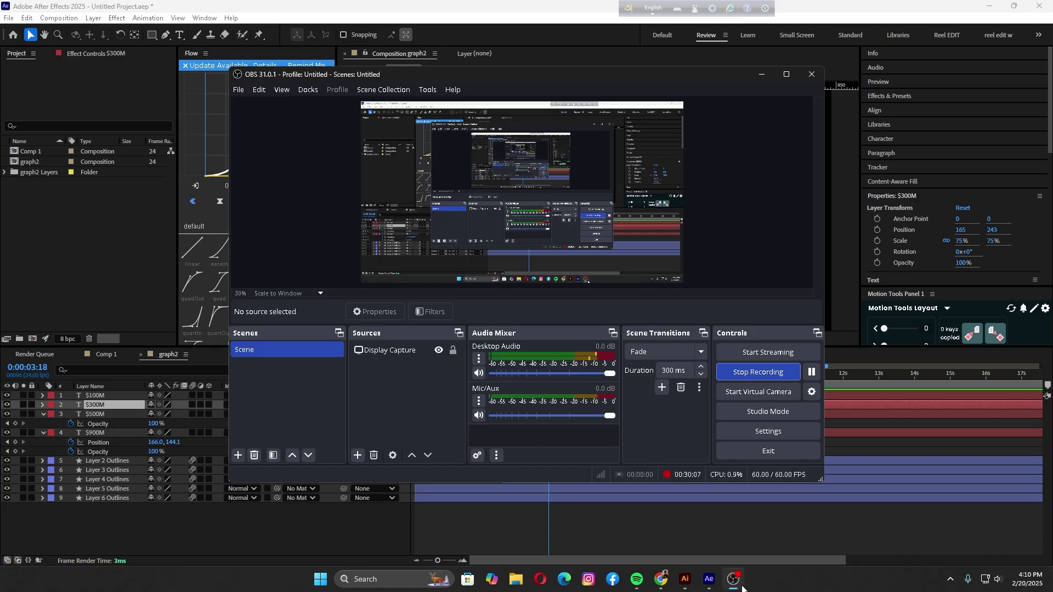
pyautogui.click(742, 589)
pyautogui.moveTo(437, 404); pyautogui.dragTo(556, 378)
# Step: Keyframe the $300M label's Position from 25, 243 at 0:00:03:22 to 165, 243 at 0:00:04:07
pyautogui.hotkey('alt', 'shift', 'p')
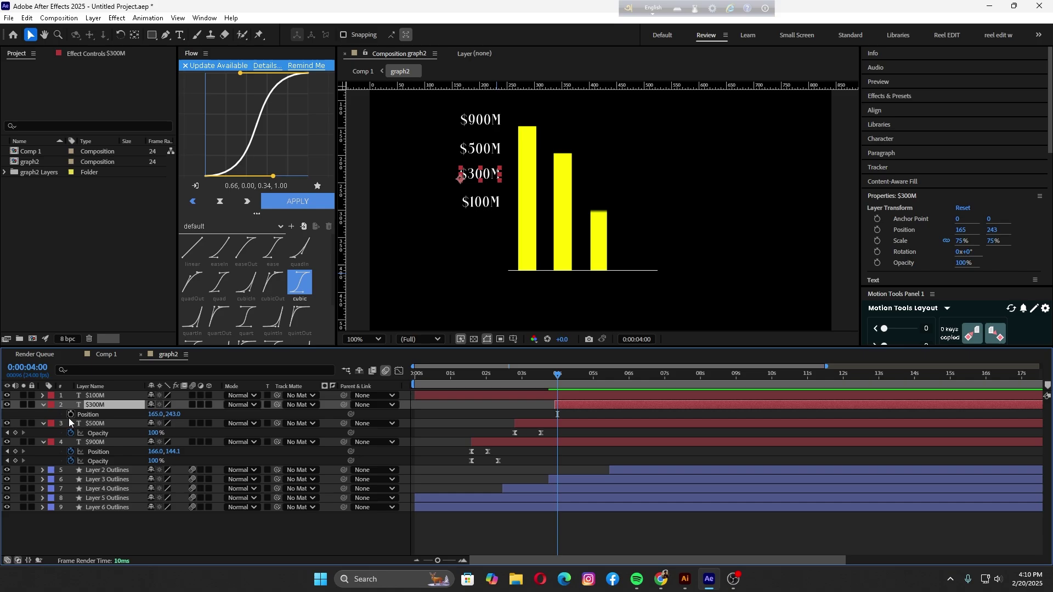
pyautogui.moveTo(558, 415); pyautogui.dragTo(568, 417)
pyautogui.moveTo(557, 376); pyautogui.dragTo(555, 378)
pyautogui.moveTo(156, 414); pyautogui.dragTo(88, 427)
# Step: Reshape the speed graph of the $300M label's Position keyframes to a fast start and long slow-down, and play it back
pyautogui.click(385, 371)
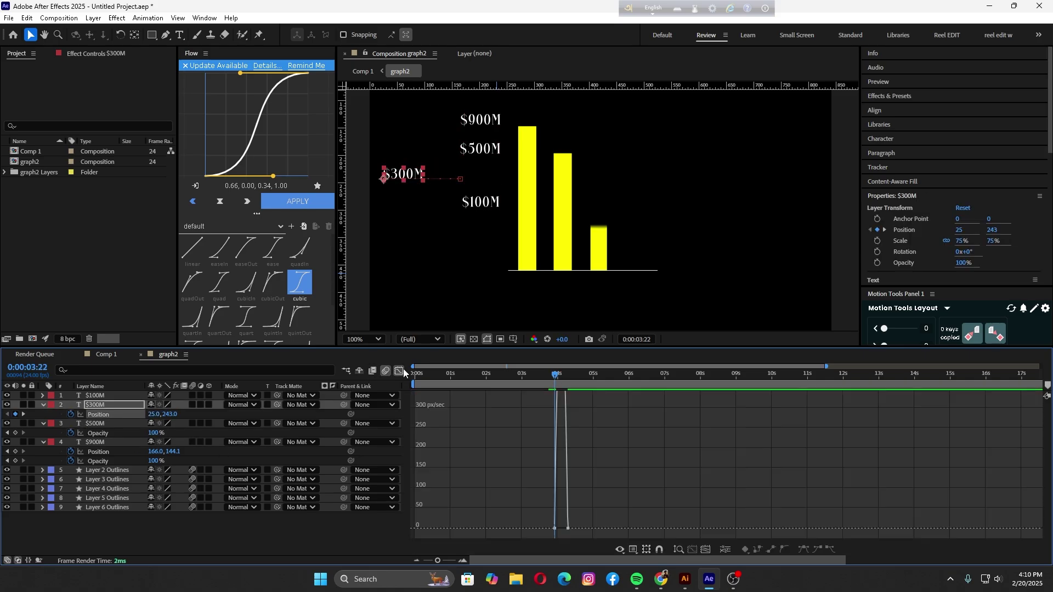
pyautogui.click(706, 550)
pyautogui.moveTo(710, 489); pyautogui.dragTo(528, 539)
pyautogui.moveTo(645, 510); pyautogui.dragTo(610, 510)
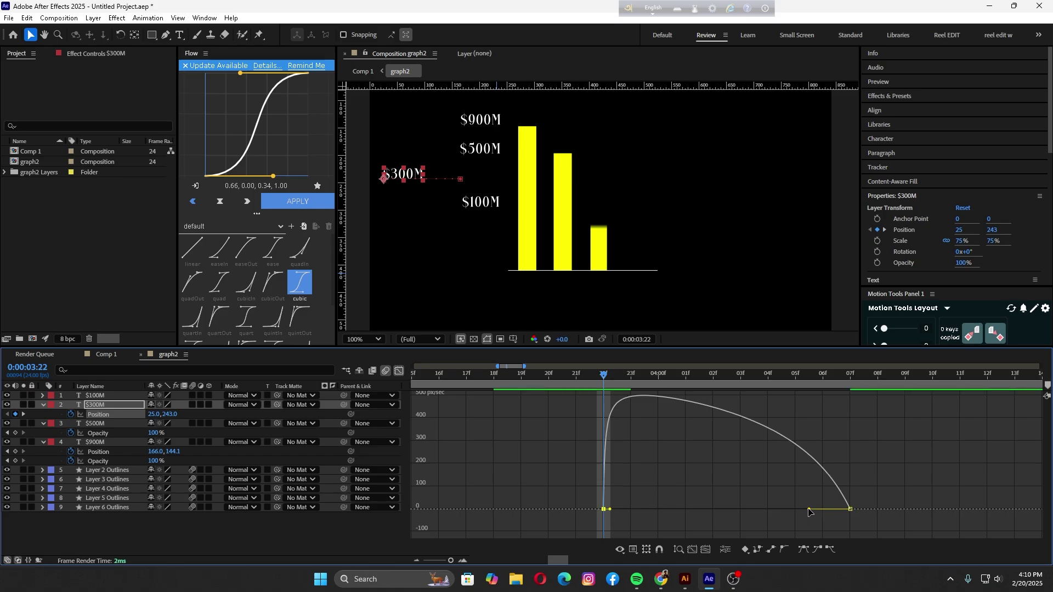
pyautogui.moveTo(809, 510); pyautogui.dragTo(731, 511)
pyautogui.click(399, 371)
pyautogui.click(433, 560)
pyautogui.press('space')
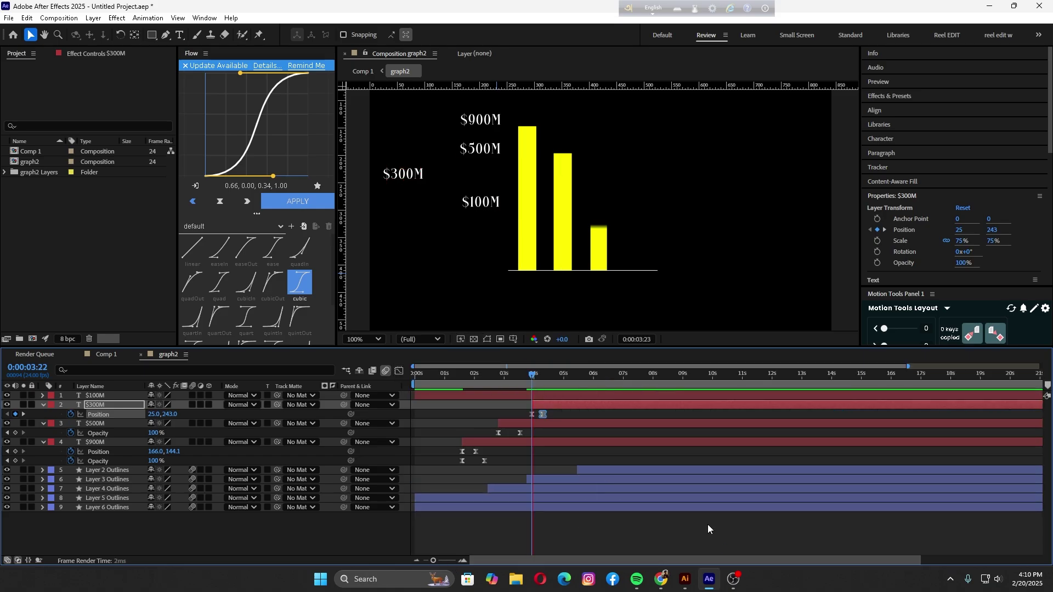
pyautogui.press('space')
# Step: Paste the copied Opacity keyframes onto the $300M label and shift them to the start of its layer
pyautogui.click(549, 405)
pyautogui.press('t')
pyautogui.hotkey('ctrl', 'v')
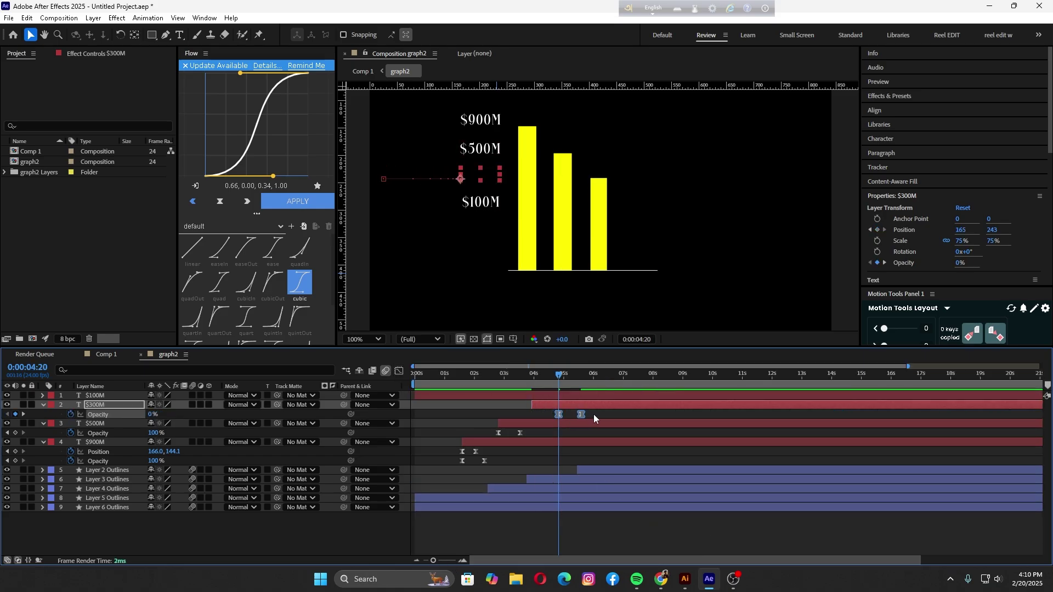
pyautogui.moveTo(557, 415); pyautogui.dragTo(532, 418)
# Step: Make the fourth bar's layer start at 0:00:05:02 and the $100M label's layer at 0:00:04:23
pyautogui.moveTo(560, 374)
pyautogui.mouseDown()
pyautogui.moveTo(550, 380)
pyautogui.moveTo(568, 392)
pyautogui.mouseUp()
pyautogui.moveTo(588, 471); pyautogui.dragTo(577, 472)
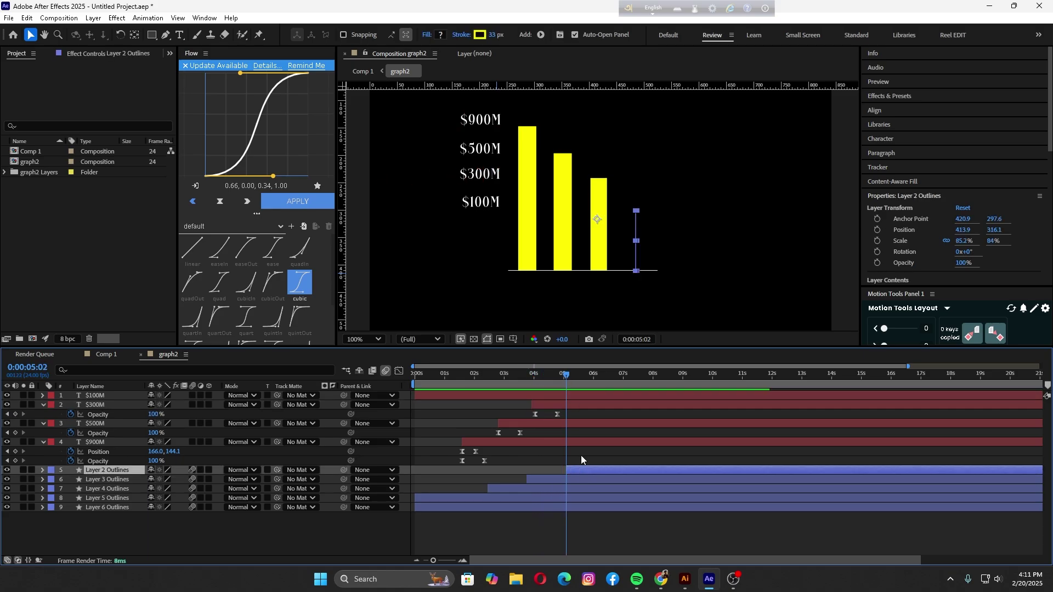
pyautogui.moveTo(574, 396); pyautogui.dragTo(719, 400)
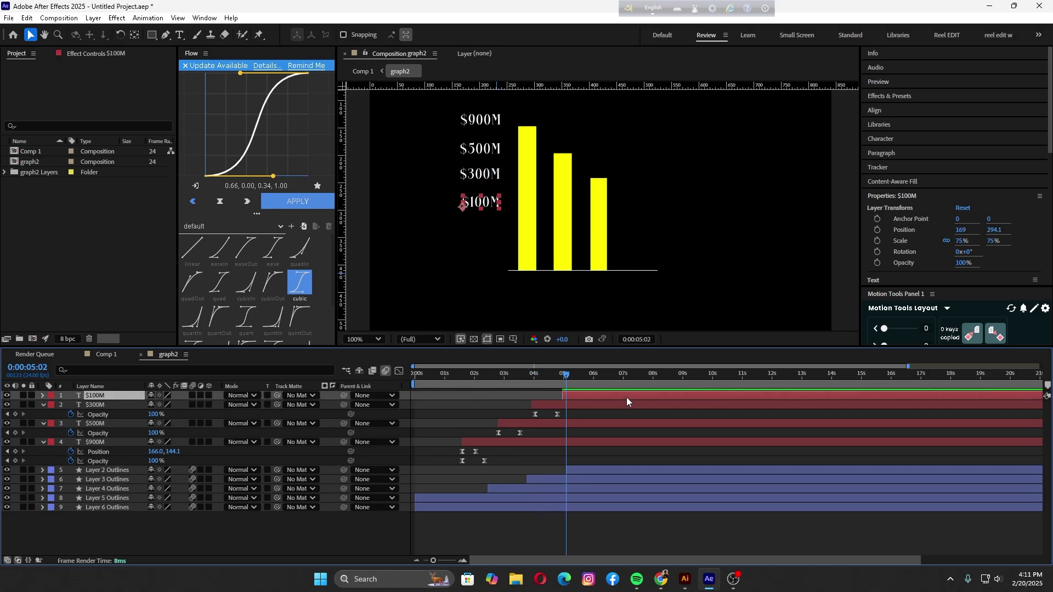
# Step: Keyframe the $100M label's Position from 31, 294.1 at 0:00:05:00 to 169, 294.1 at 0:00:05:10, and apply Easy Ease
pyautogui.hotkey('alt', 'shift', 'p')
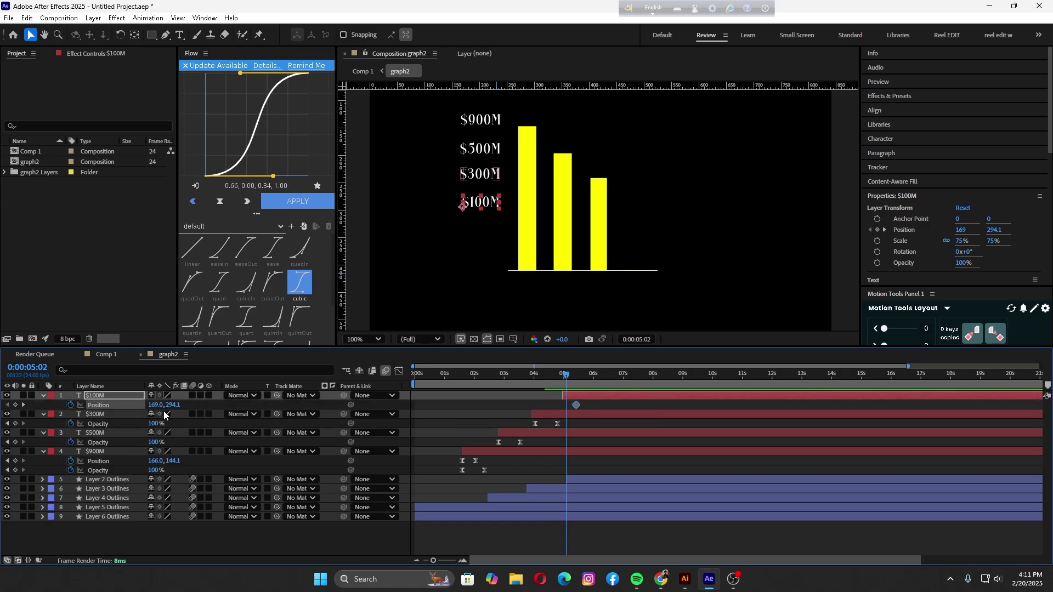
pyautogui.moveTo(166, 405); pyautogui.dragTo(92, 415)
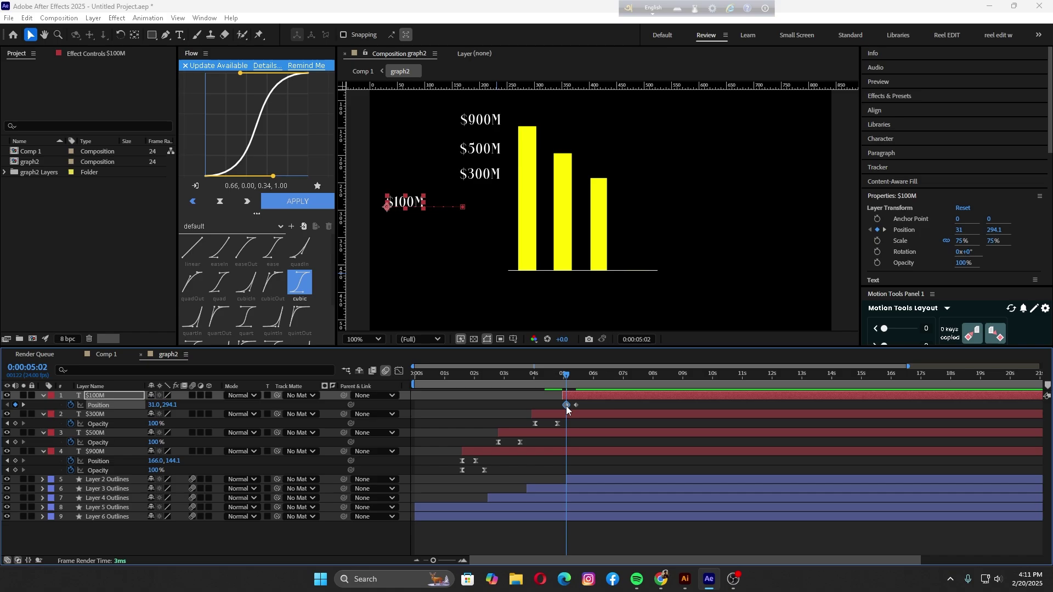
pyautogui.moveTo(566, 404)
pyautogui.mouseDown()
pyautogui.moveTo(590, 398)
pyautogui.moveTo(550, 406)
pyautogui.mouseUp()
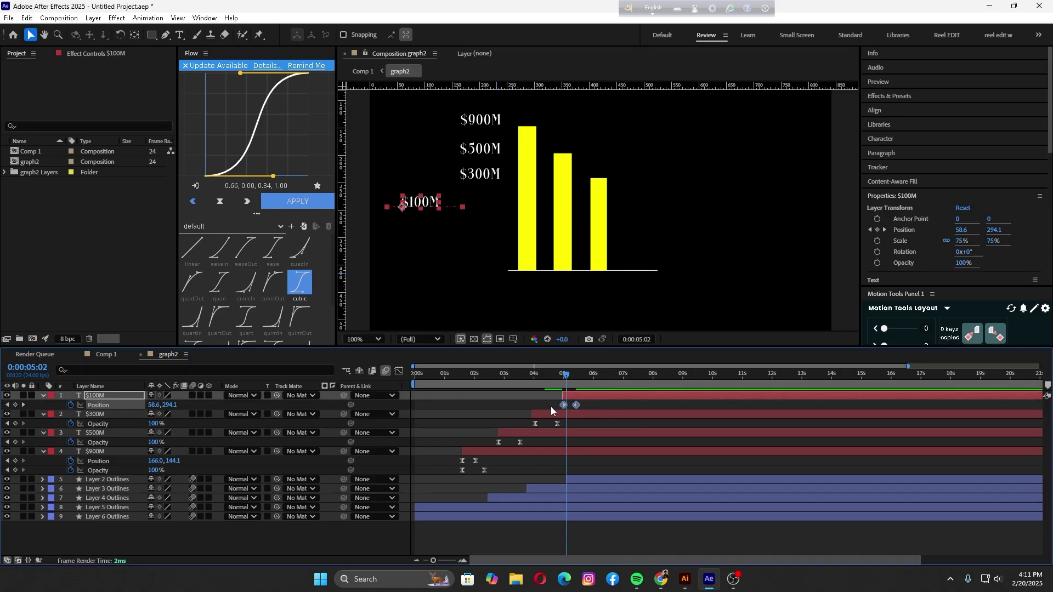
pyautogui.press('F9')
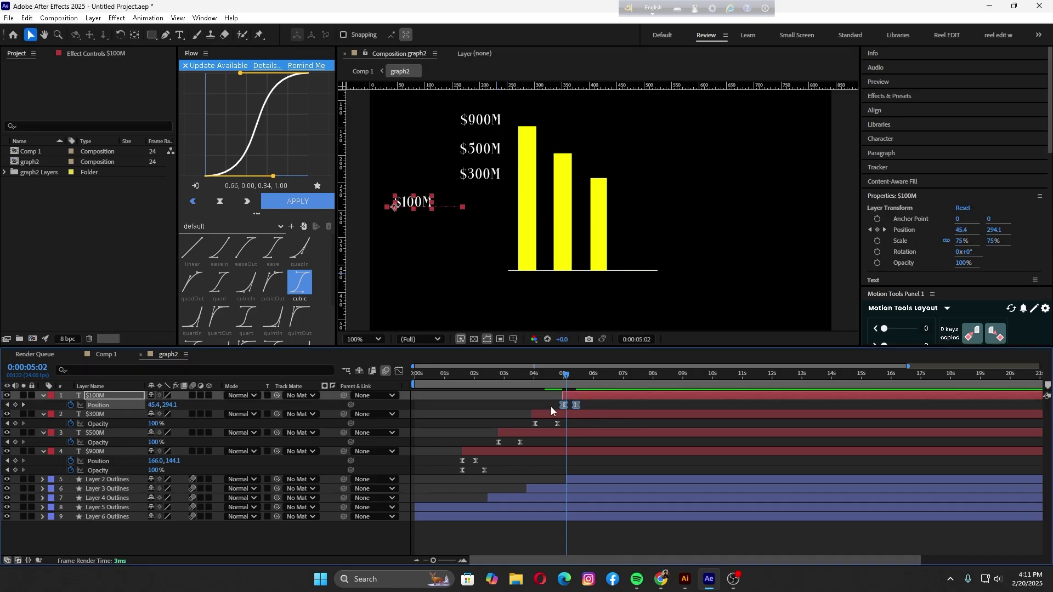
# Step: Paste the copied Opacity keyframes onto the $100M label and shift them to begin at 0:00:05:01
pyautogui.click(587, 396)
pyautogui.press('t')
pyautogui.hotkey('ctrl', 'v')
pyautogui.moveTo(587, 406); pyautogui.dragTo(539, 408)
# Step: Reshape the $100M label's Position speed graph to a fast start and a long slow-down
pyautogui.click(598, 397)
pyautogui.hotkey('shift', 'p')
pyautogui.click(398, 371)
pyautogui.click(706, 550)
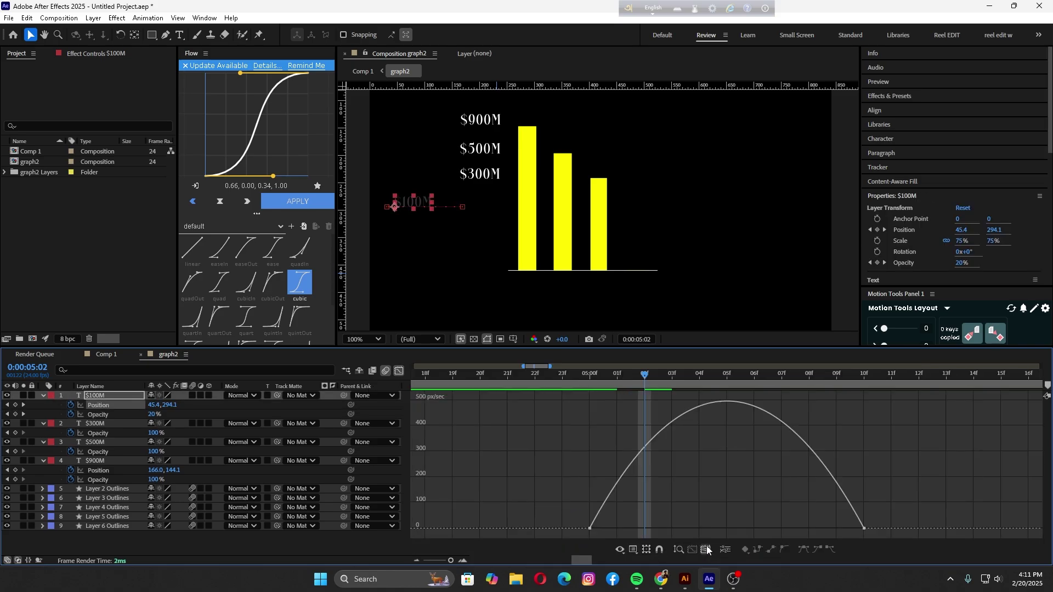
pyautogui.click(590, 528)
pyautogui.moveTo(635, 528); pyautogui.dragTo(591, 529)
pyautogui.moveTo(817, 529); pyautogui.dragTo(697, 533)
pyautogui.click(398, 371)
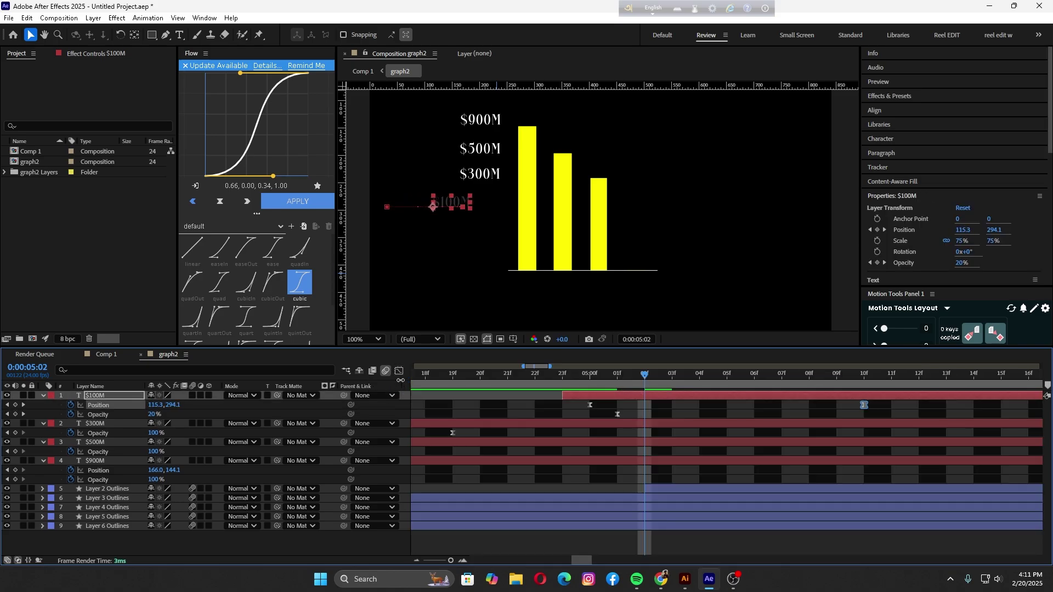
# Step: Play the whole graph animation from the beginning to check the timing of bars and labels
pyautogui.click(431, 561)
pyautogui.moveTo(555, 377); pyautogui.dragTo(409, 428)
pyautogui.click(742, 545)
pyautogui.moveTo(751, 346)
pyautogui.mouseDown()
pyautogui.moveTo(750, 369)
pyautogui.moveTo(751, 356)
pyautogui.mouseUp()
pyautogui.press('space')
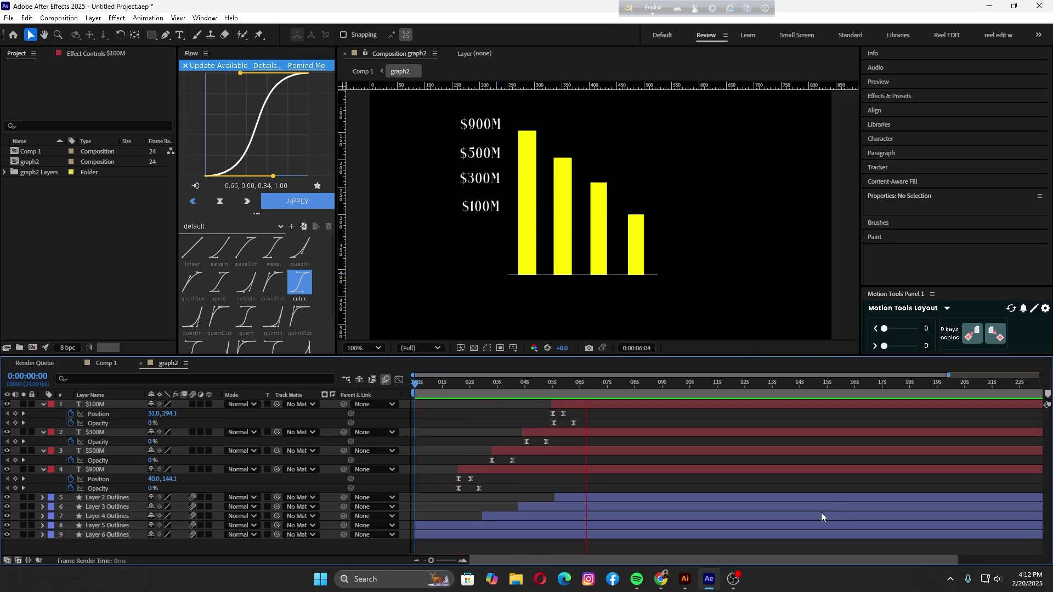
pyautogui.press('space')
pyautogui.moveTo(614, 381); pyautogui.dragTo(592, 443)
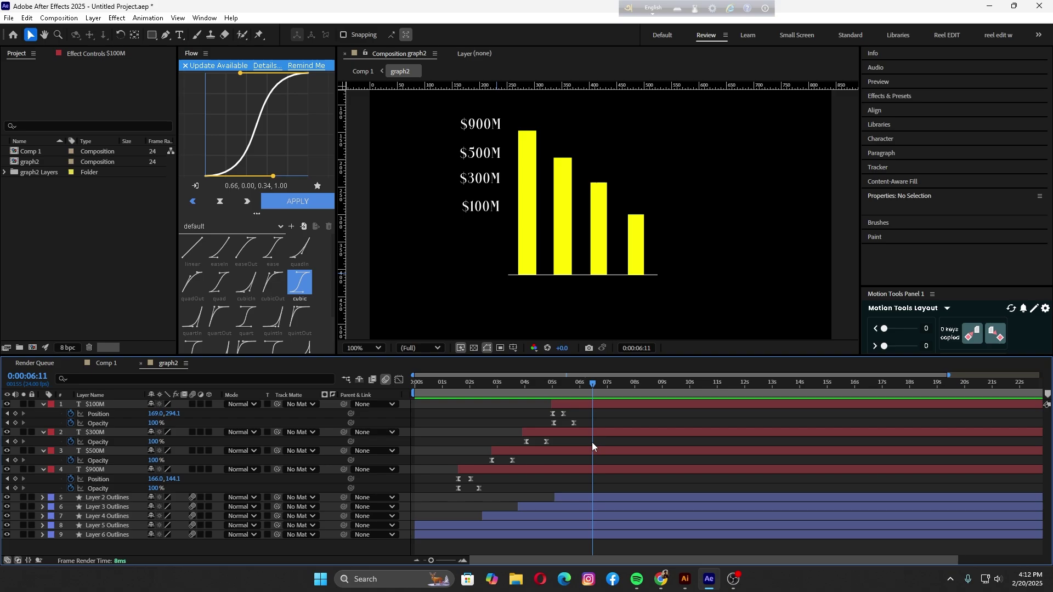
pyautogui.rightClick(210, 547)
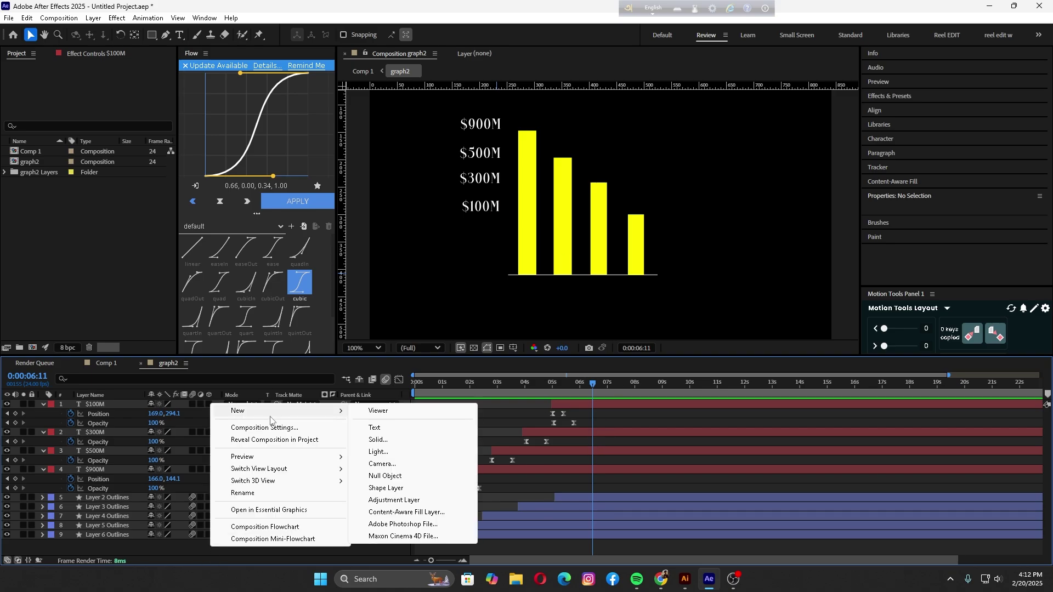
pyautogui.click(248, 551)
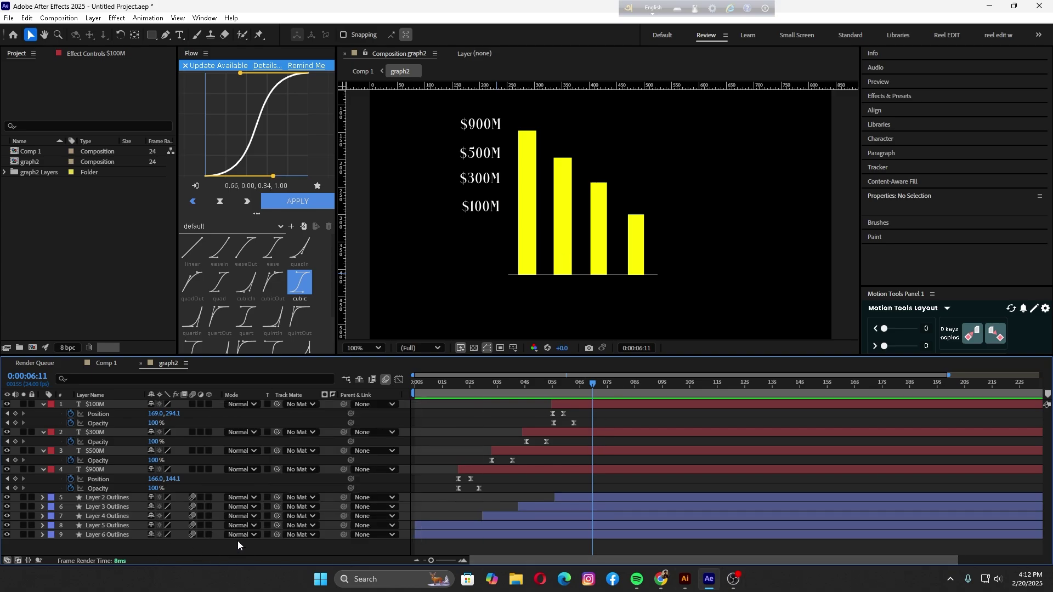
pyautogui.rightClick(238, 541)
pyautogui.moveTo(343, 410)
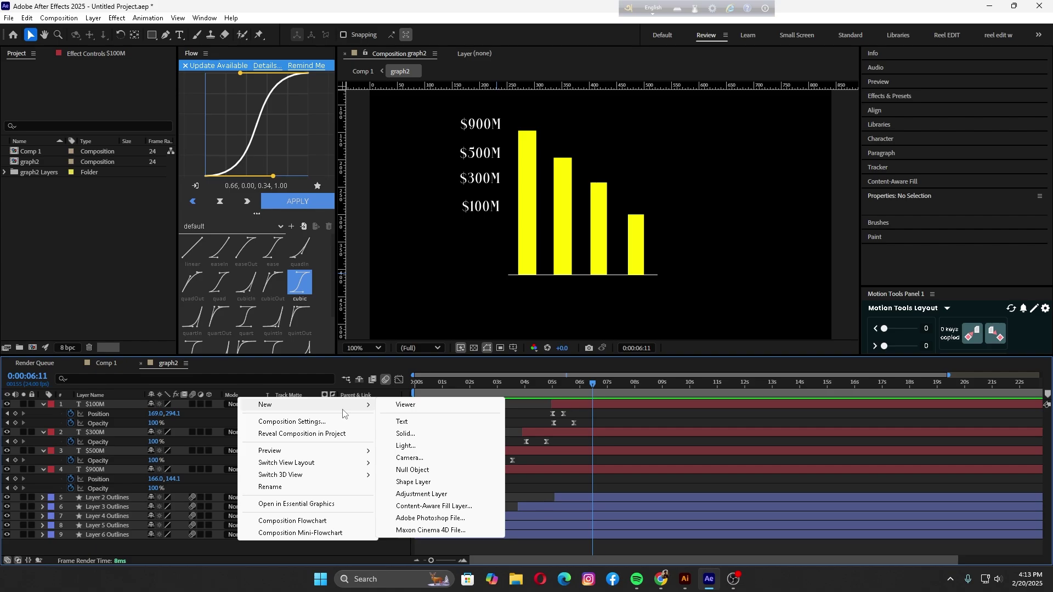
pyautogui.click(134, 235)
# Step: Find the Deep Glow effect and apply it to the $100M label
pyautogui.click(529, 235)
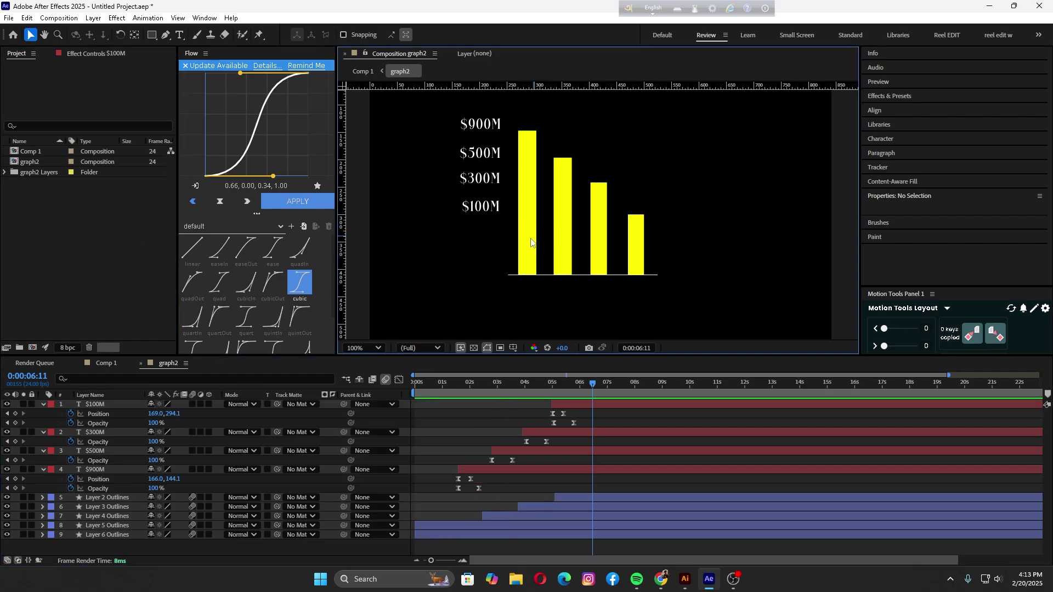
pyautogui.hotkey('ctrl', 'shift', 'Up')
pyautogui.hotkey('ctrl', 'shift', 'Up')
pyautogui.hotkey('ctrl', 'shift', 'Up')
pyautogui.click(905, 96)
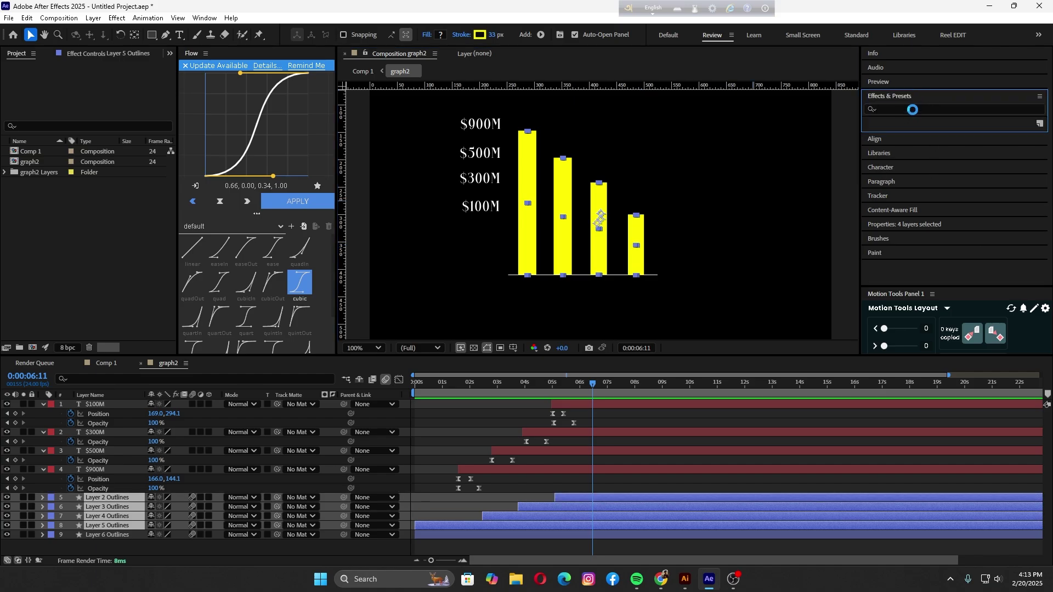
pyautogui.write('deep')
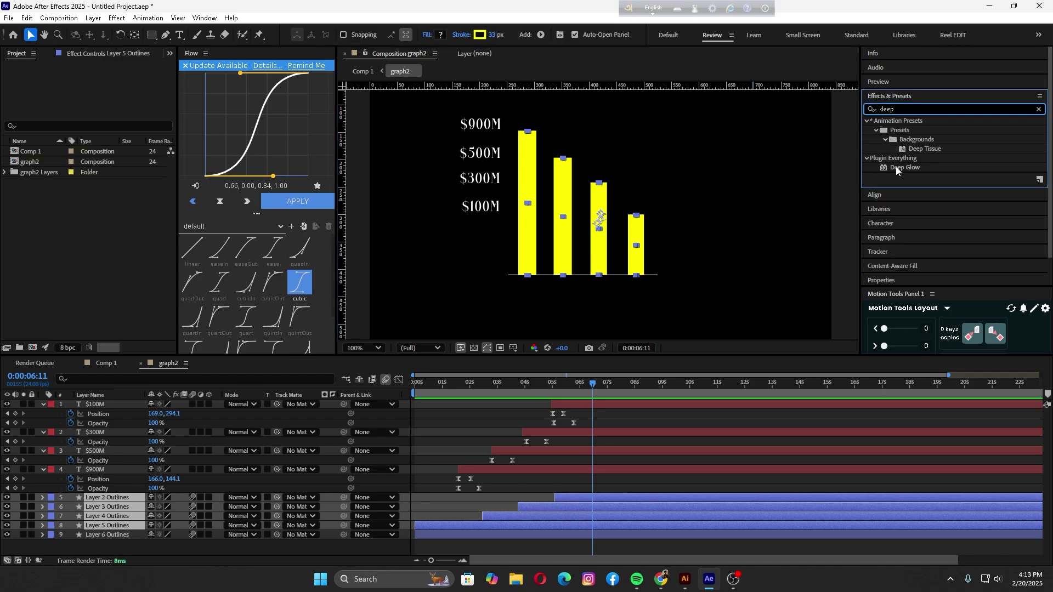
pyautogui.moveTo(895, 166); pyautogui.dragTo(731, 404)
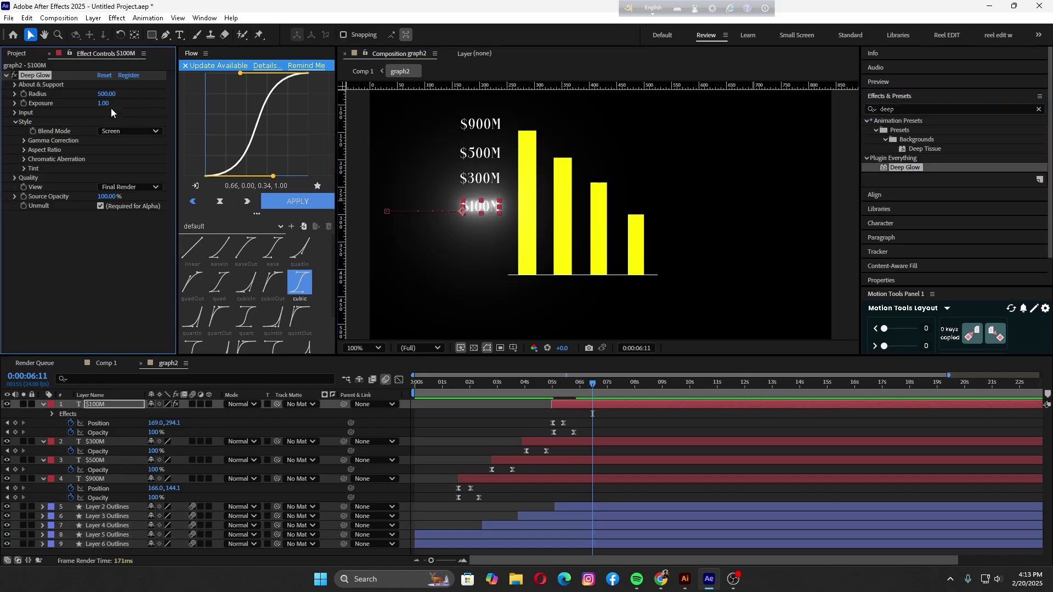
# Step: Set the $100M label's Deep Glow to Radius 503 and Exposure 0.55
pyautogui.moveTo(104, 107); pyautogui.dragTo(189, 110)
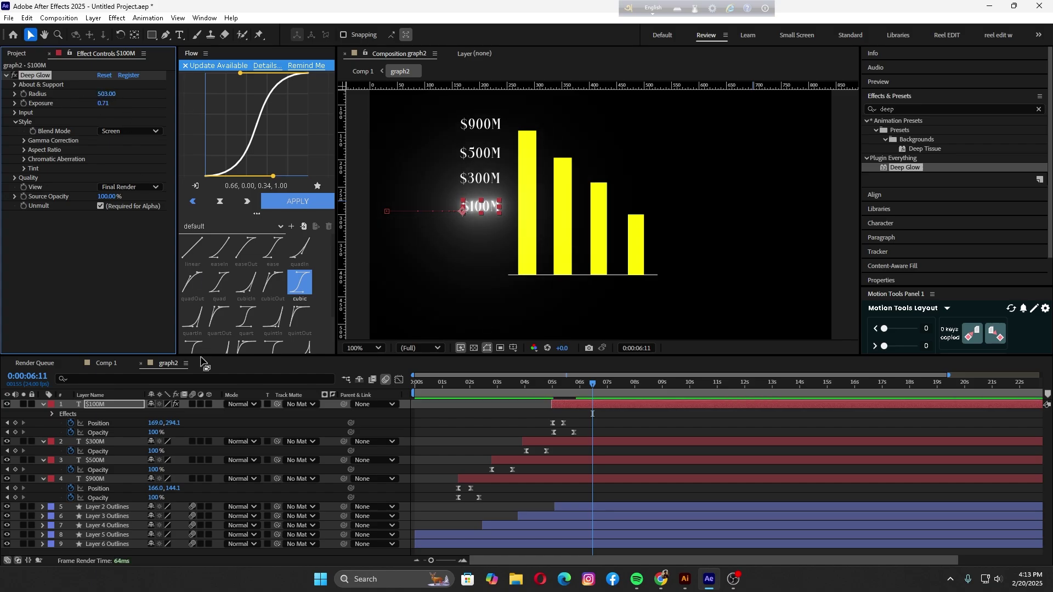
pyautogui.click(843, 295)
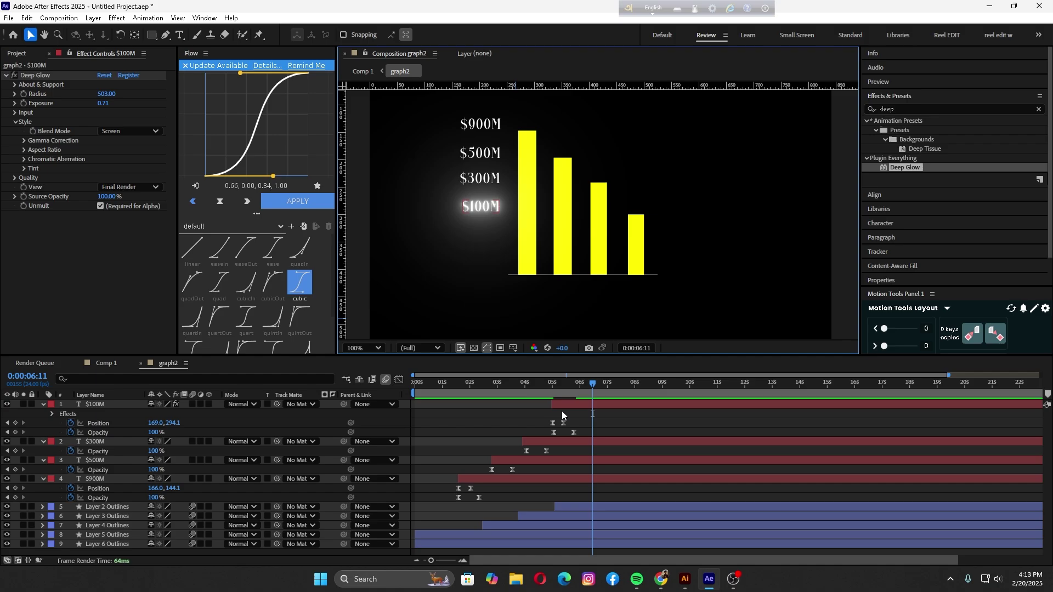
pyautogui.click(498, 212)
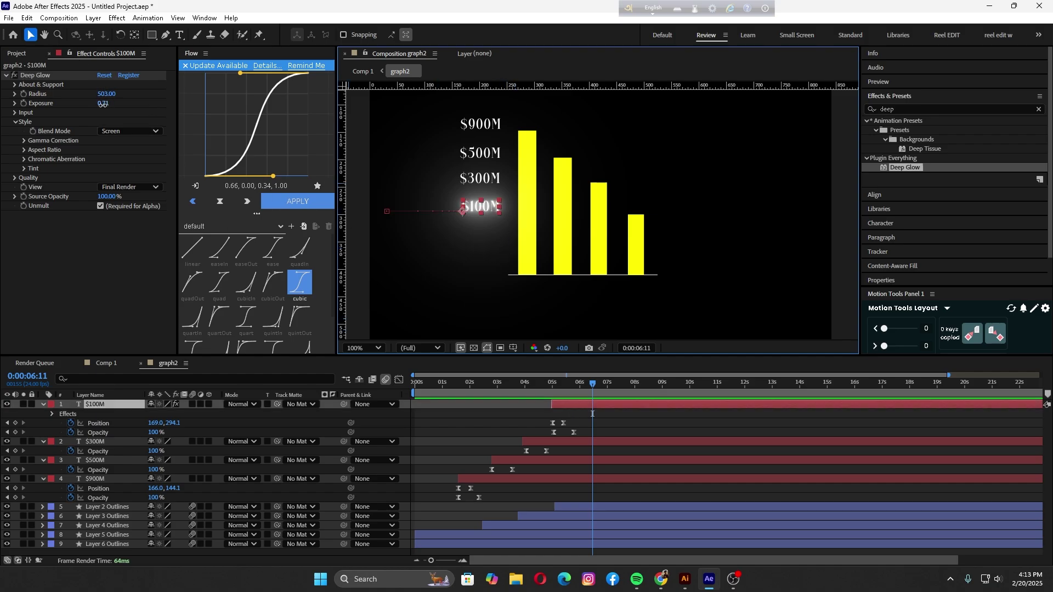
pyautogui.moveTo(102, 104); pyautogui.dragTo(98, 107)
# Step: Copy the $100M label's Deep Glow effect onto the $300M, $500M and $900M labels
pyautogui.click(34, 75)
pyautogui.hotkey('ctrl', 'c')
pyautogui.click(631, 443)
pyautogui.hotkey('ctrl', 'v')
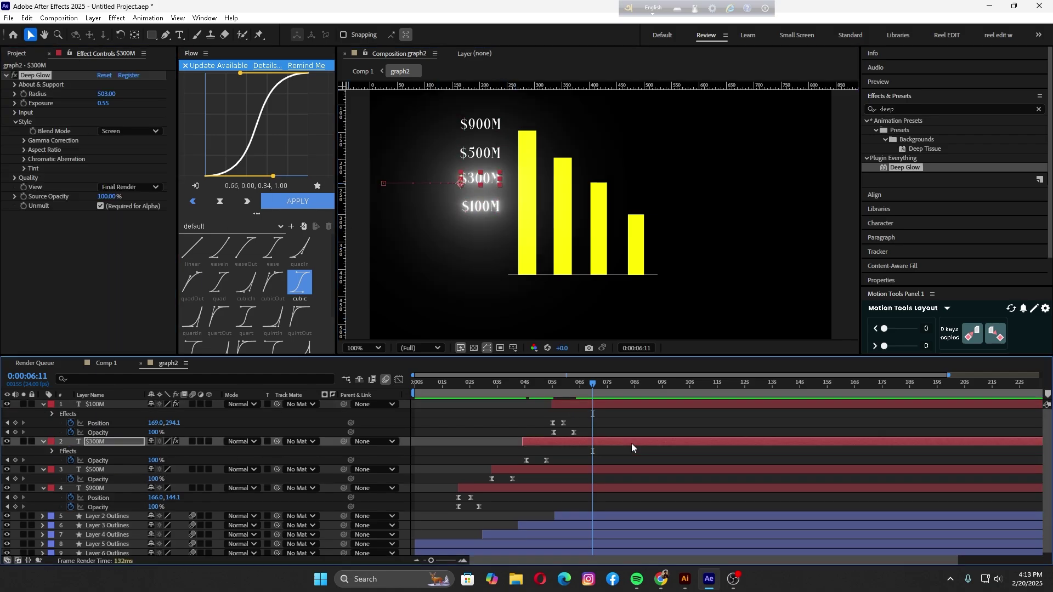
pyautogui.click(616, 488)
pyautogui.click(620, 470)
pyautogui.hotkey('ctrl', 'v')
pyautogui.click(621, 498)
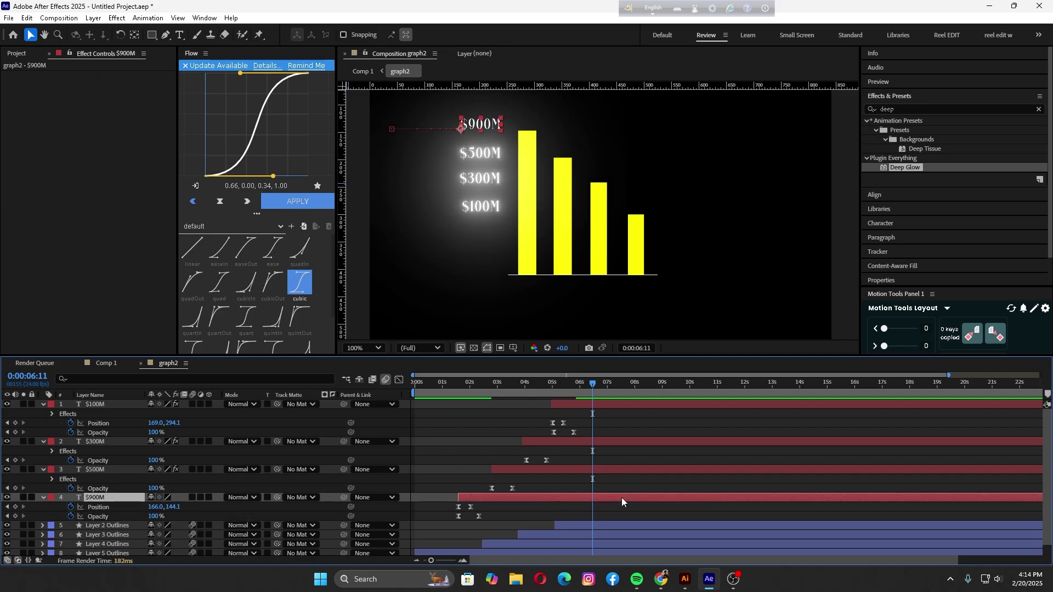
pyautogui.hotkey('ctrl', 'v')
# Step: Try pasting the Deep Glow effect onto the four bar layers, and undo the paste
pyautogui.click(537, 251)
pyautogui.scroll(-2, 614, 511)
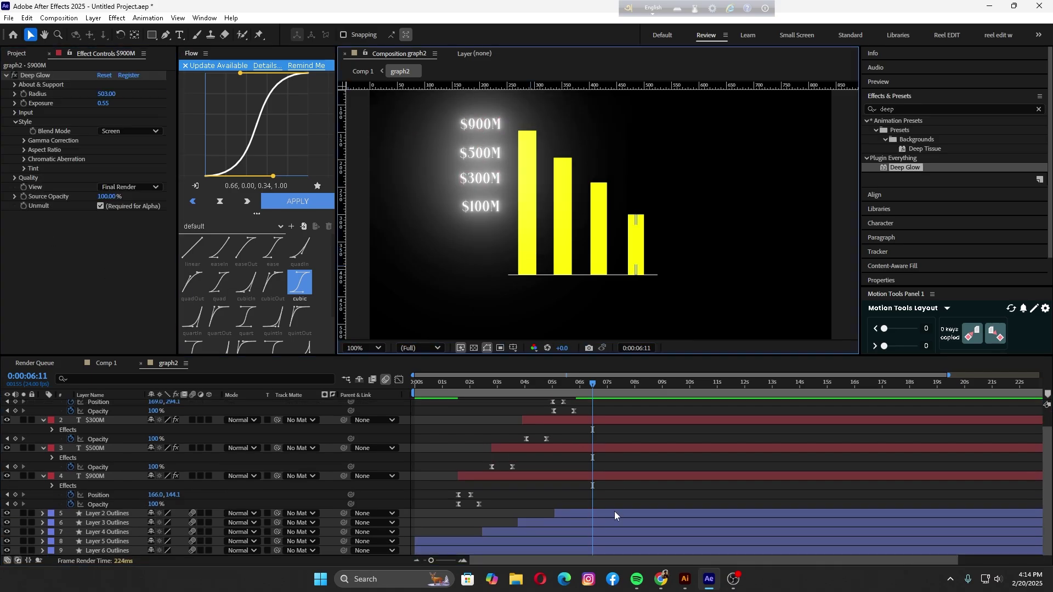
pyautogui.keyDown('shift'); pyautogui.click(610, 542); pyautogui.keyUp('shift')
pyautogui.hotkey('ctrl', 'v')
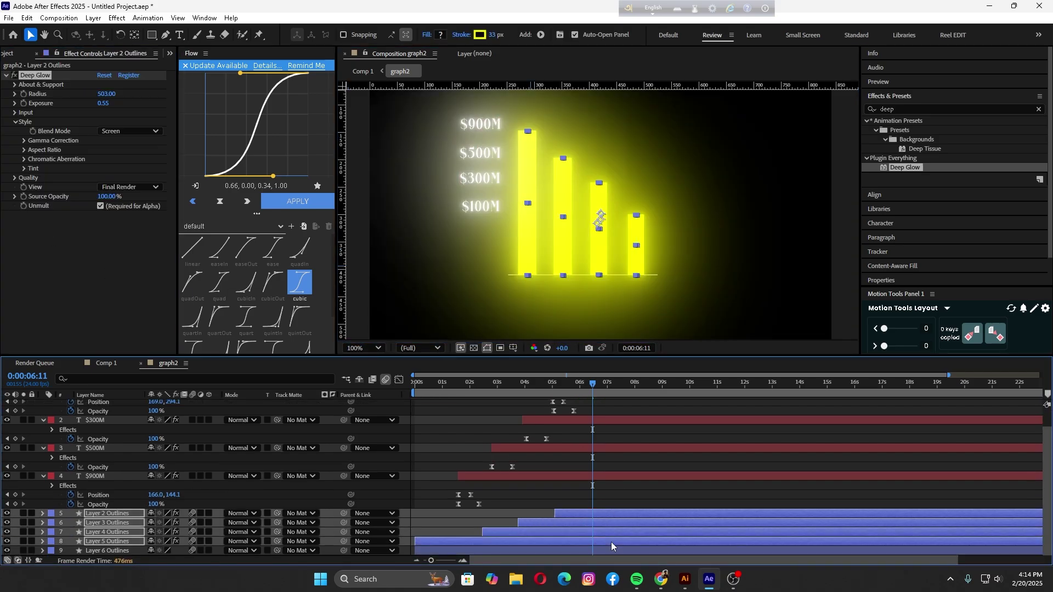
pyautogui.hotkey('ctrl', 'z')
# Step: Lower the Deep Glow Exposure on the $900M label and set the $500M label's Exposure to 0.27
pyautogui.click(476, 128)
pyautogui.moveTo(104, 103)
pyautogui.mouseDown()
pyautogui.moveTo(90, 104)
pyautogui.moveTo(94, 95)
pyautogui.mouseUp()
pyautogui.hotkey('ctrl', 'Up')
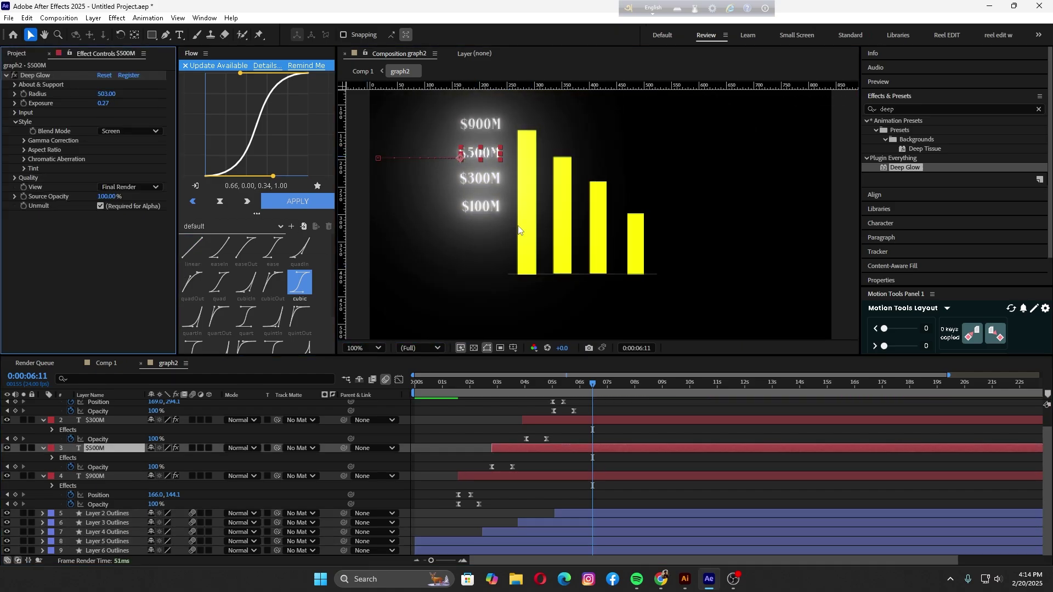
pyautogui.moveTo(591, 387)
pyautogui.mouseDown()
pyautogui.moveTo(544, 395)
pyautogui.moveTo(585, 393)
pyautogui.mouseUp()
pyautogui.click(841, 283)
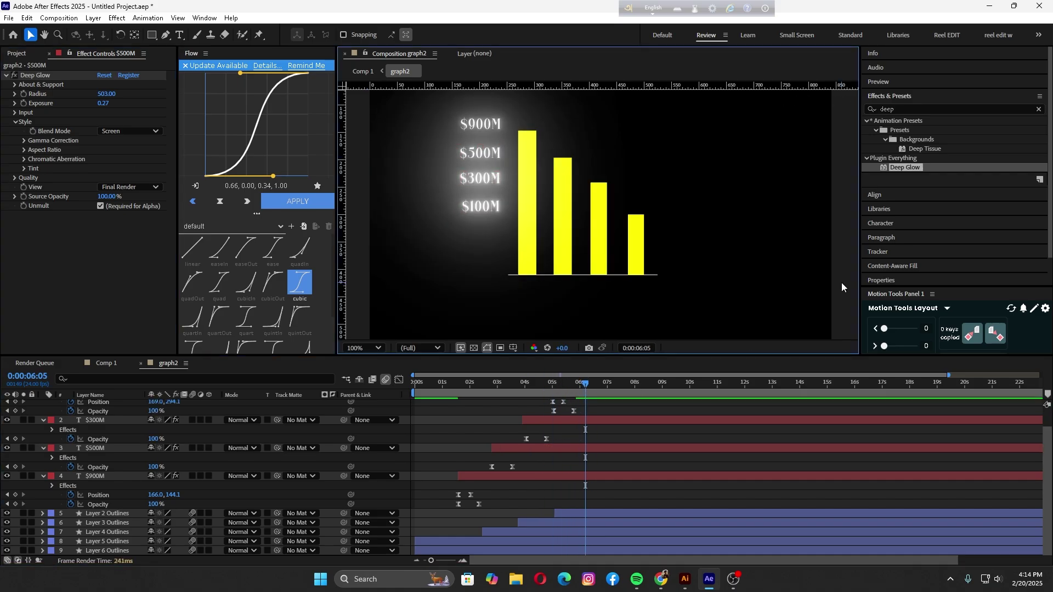
# Step: Lower the $300M label's Deep Glow Exposure, set the $100M label's to 0.39, and return to the start of the timeline
pyautogui.click(481, 178)
pyautogui.moveTo(103, 103); pyautogui.dragTo(97, 105)
pyautogui.click(472, 208)
pyautogui.click(832, 308)
pyautogui.moveTo(585, 383); pyautogui.dragTo(415, 383)
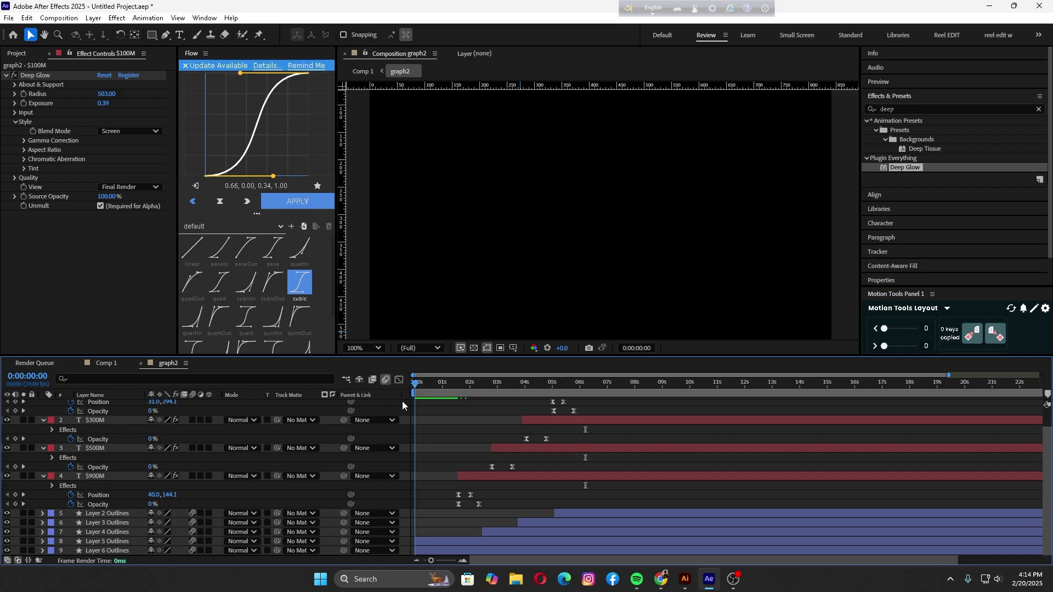
# Step: Preview the animation and try a Deep Glow effect on the tallest bar with strongly lowered Radius and Exposure
pyautogui.press('space')
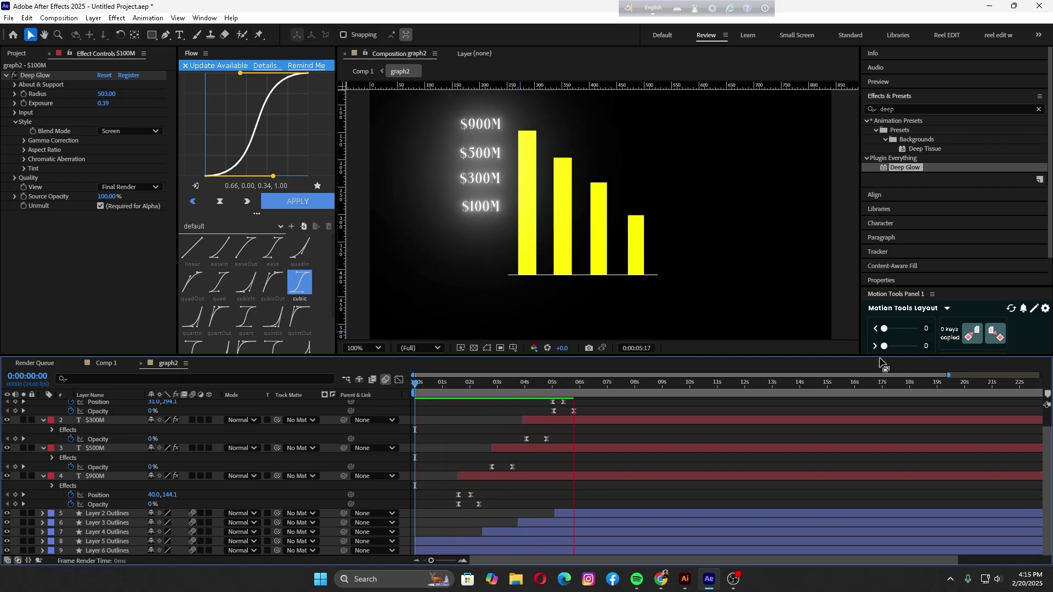
pyautogui.click(528, 233)
pyautogui.moveTo(919, 169); pyautogui.dragTo(545, 216)
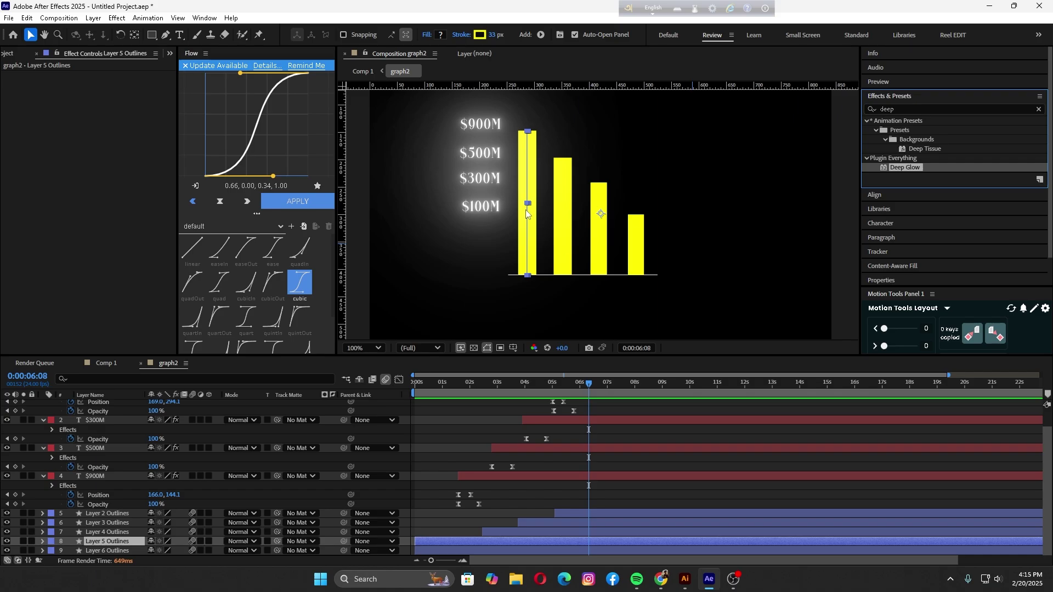
pyautogui.moveTo(705, 261); pyautogui.dragTo(581, 542)
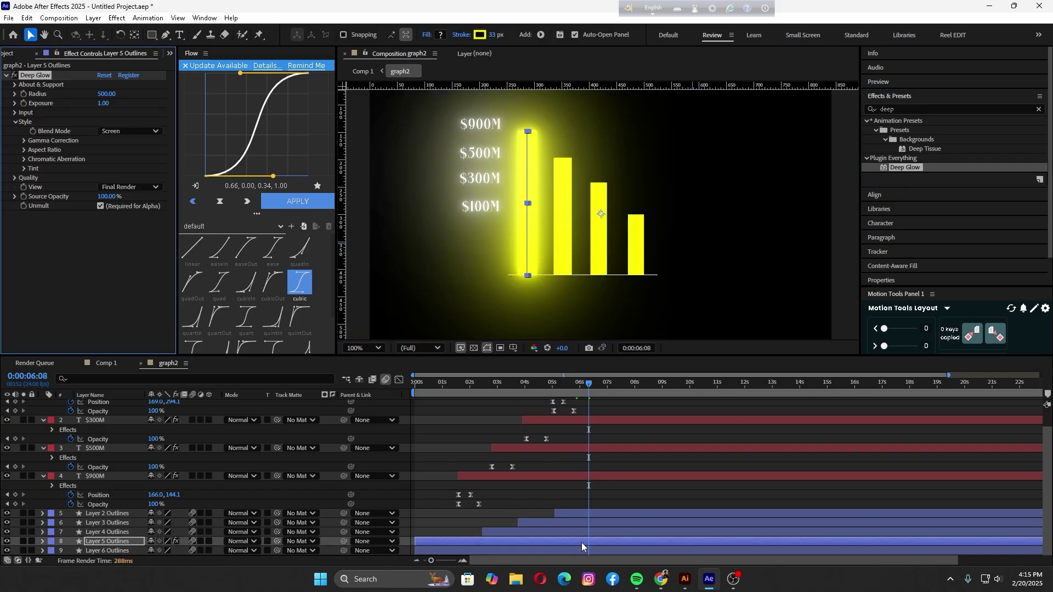
pyautogui.moveTo(44, 117); pyautogui.dragTo(41, 116)
pyautogui.moveTo(104, 94); pyautogui.dragTo(4, 105)
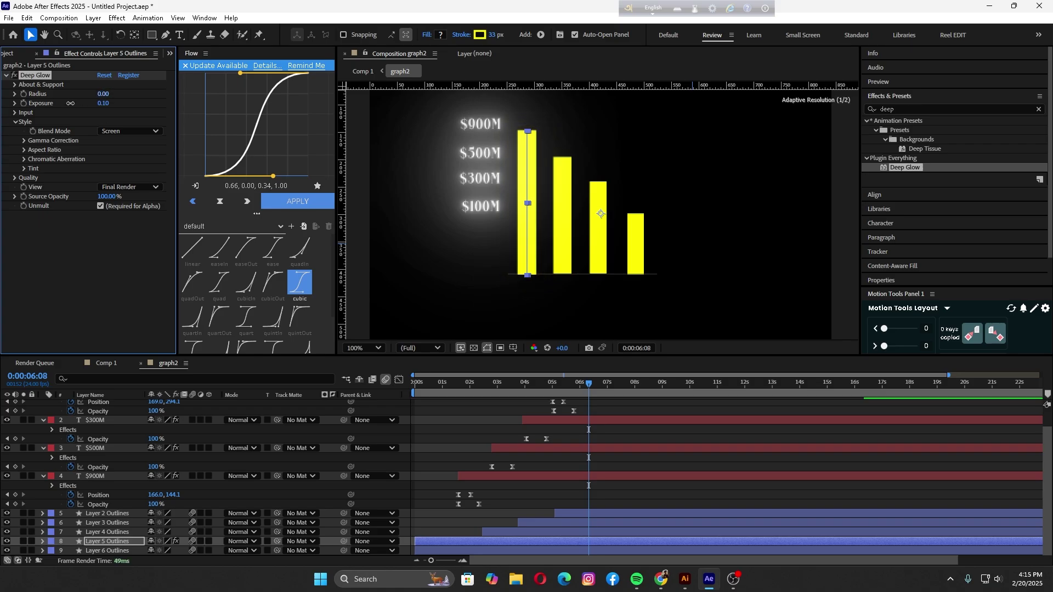
# Step: Remove the Deep Glow effect from the tallest bar and clear the selection
pyautogui.click(562, 230)
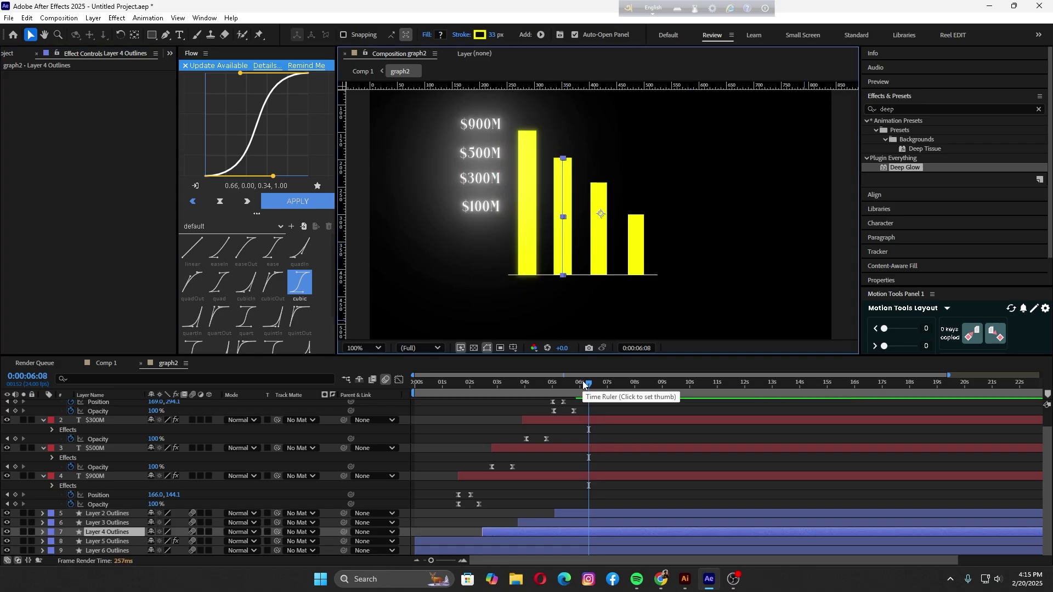
pyautogui.hotkey('ctrl', 'Down')
pyautogui.click(42, 77)
pyautogui.press('Delete')
pyautogui.click(842, 283)
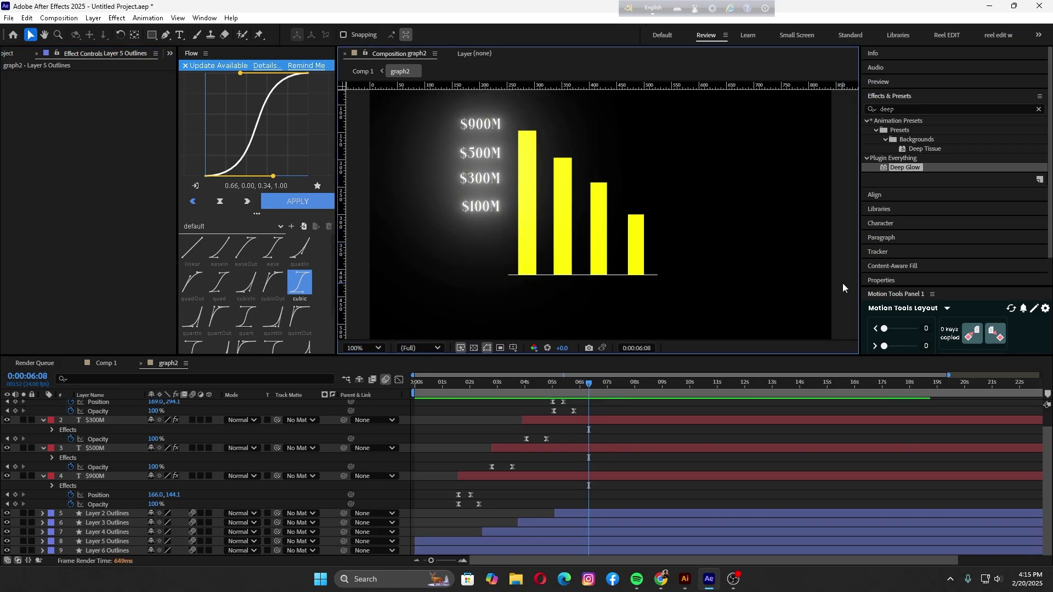
# Step: Lower the labels' Deep Glow Radius, using 436 for $100M, 418 for $300M and 408 for $900M, and go to 0:00:07:06
pyautogui.click(480, 210)
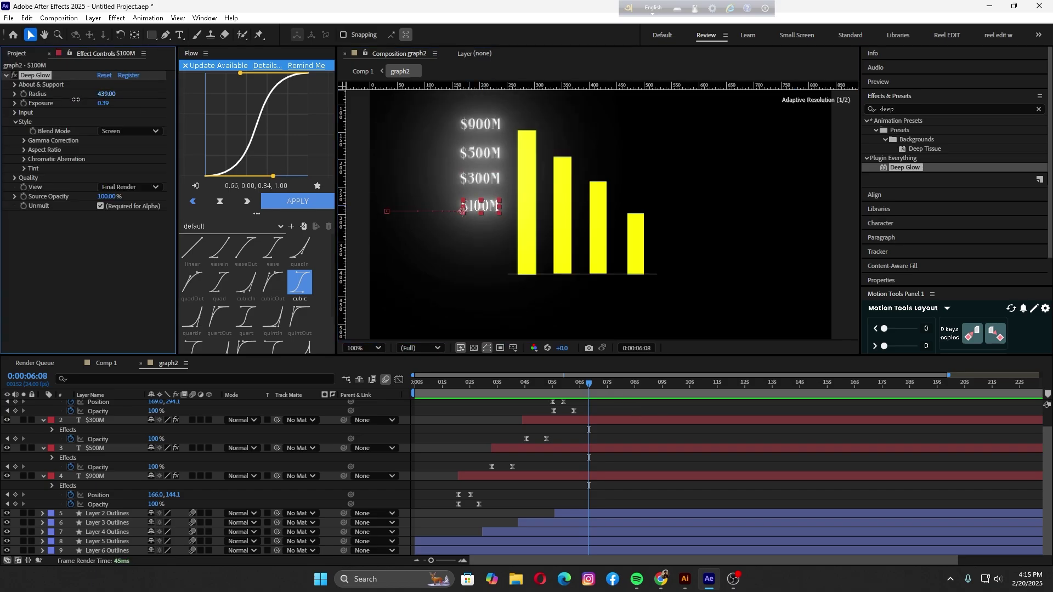
pyautogui.hotkey('ctrl', 'Down')
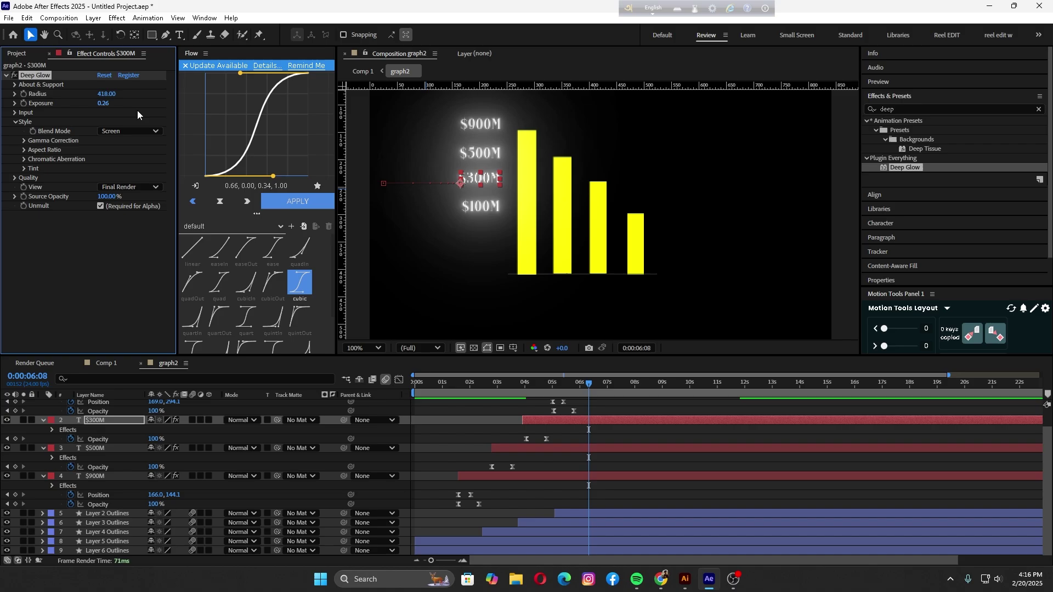
pyautogui.hotkey('ctrl', 'Down')
pyautogui.hotkey('ctrl', 'Down')
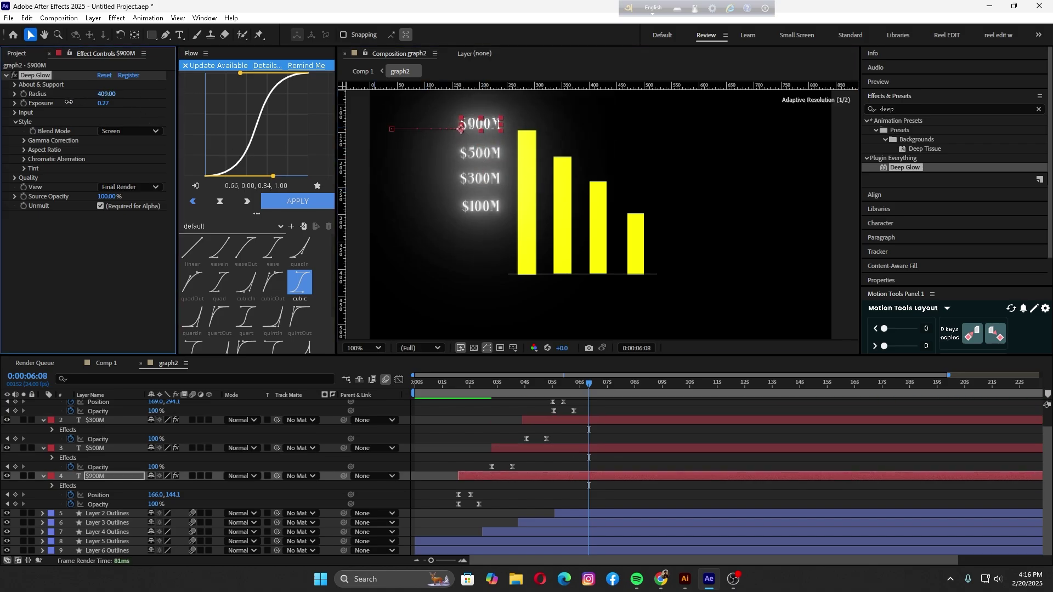
pyautogui.click(850, 299)
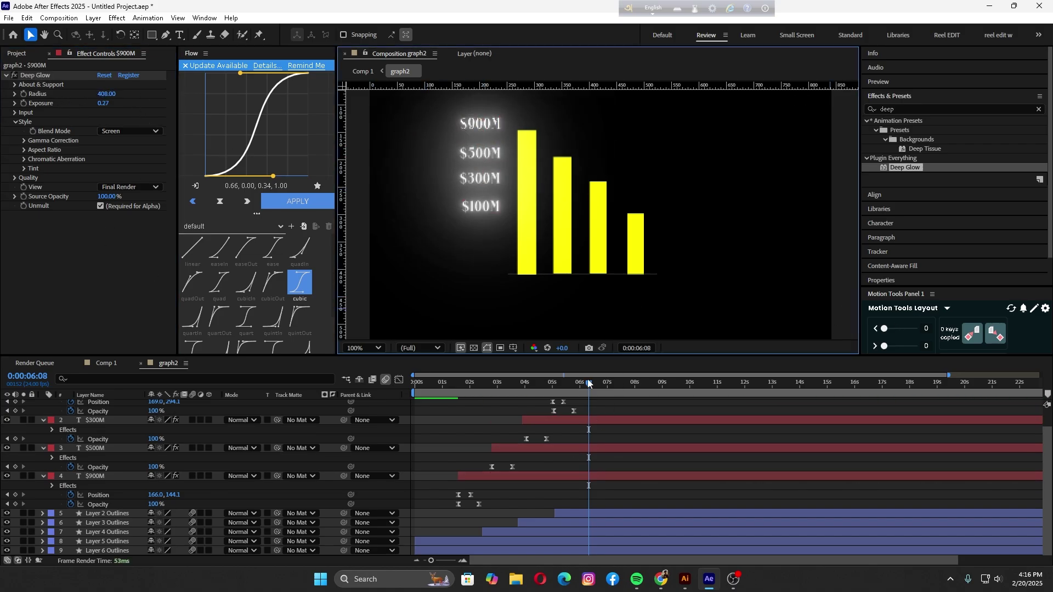
pyautogui.moveTo(587, 380); pyautogui.dragTo(613, 400)
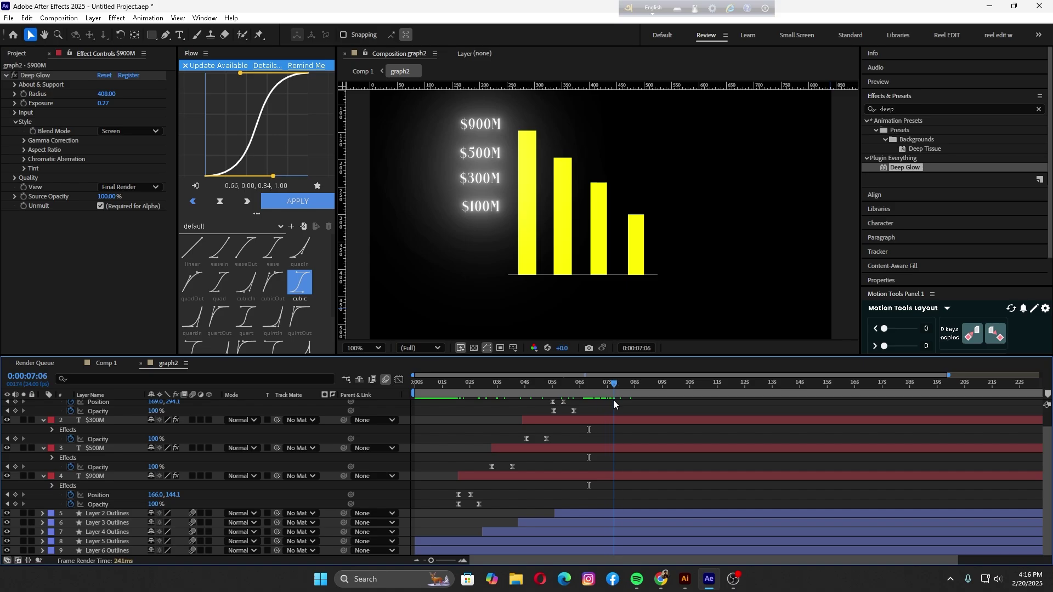
# Step: Apply Deep Glow to the shortest bar with Exposure 0.61 and Radius 32
pyautogui.click(527, 251)
pyautogui.click(702, 513)
pyautogui.moveTo(917, 167); pyautogui.dragTo(600, 534)
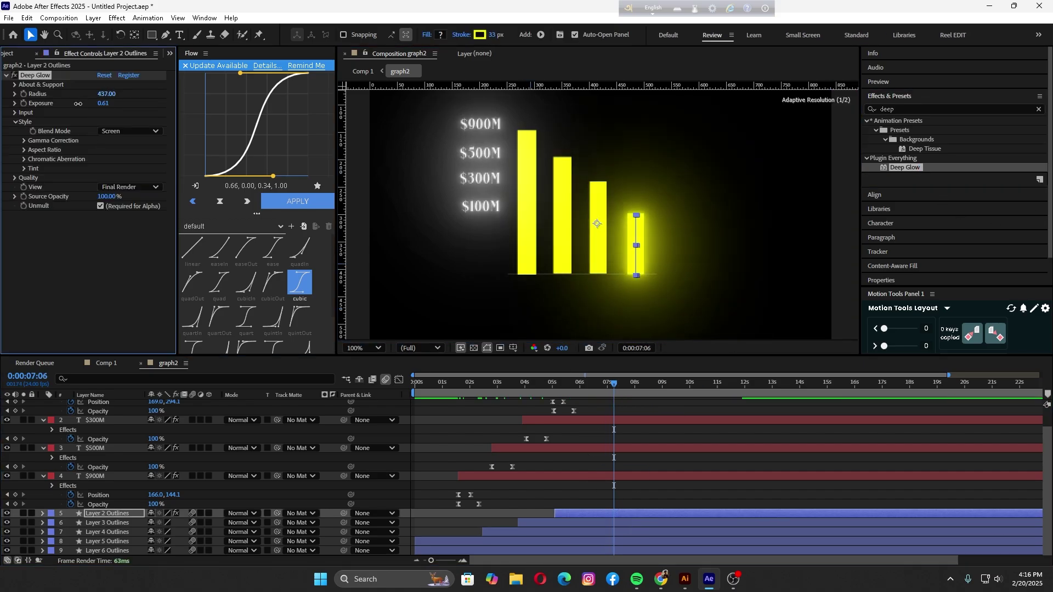
pyautogui.moveTo(78, 104); pyautogui.dragTo(6, 100)
pyautogui.moveTo(104, 94); pyautogui.dragTo(67, 95)
pyautogui.click(847, 245)
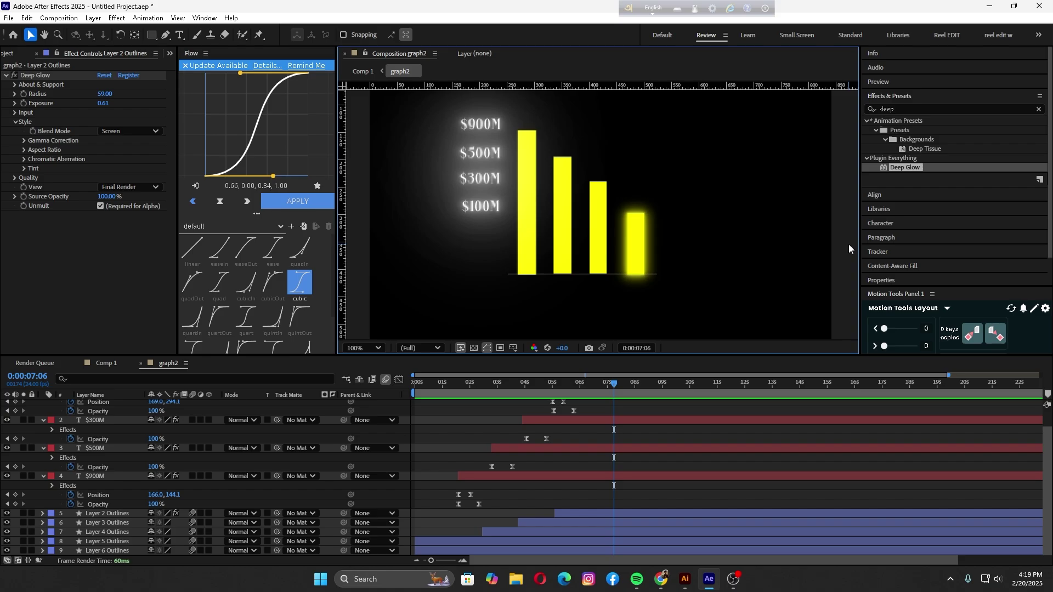
pyautogui.click(635, 244)
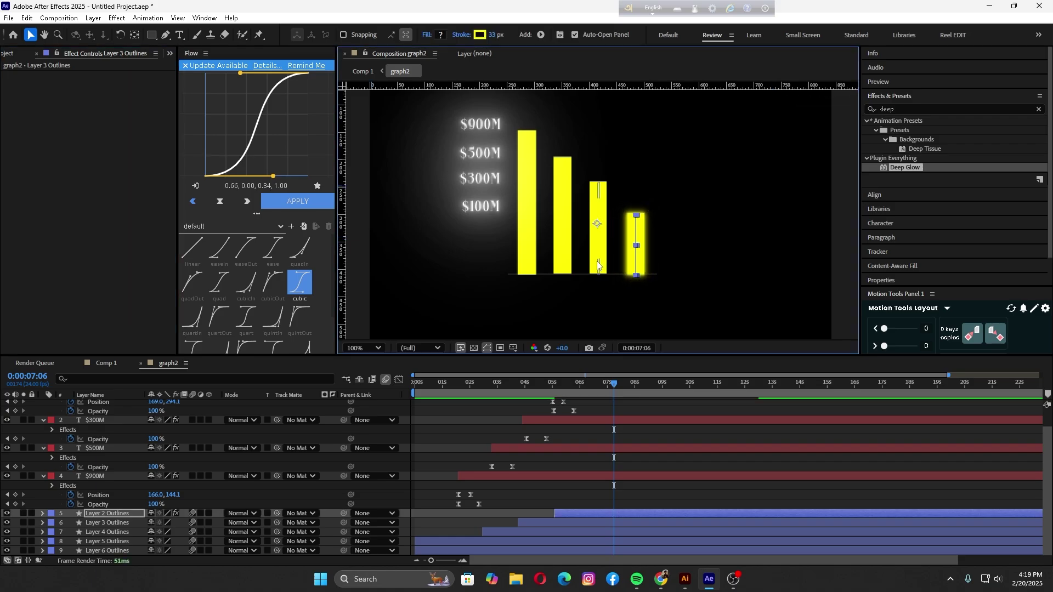
# Step: Apply Deep Glow to the third bar with Radius 51 and Exposure 0.66
pyautogui.click(601, 258)
pyautogui.moveTo(602, 258); pyautogui.dragTo(602, 258)
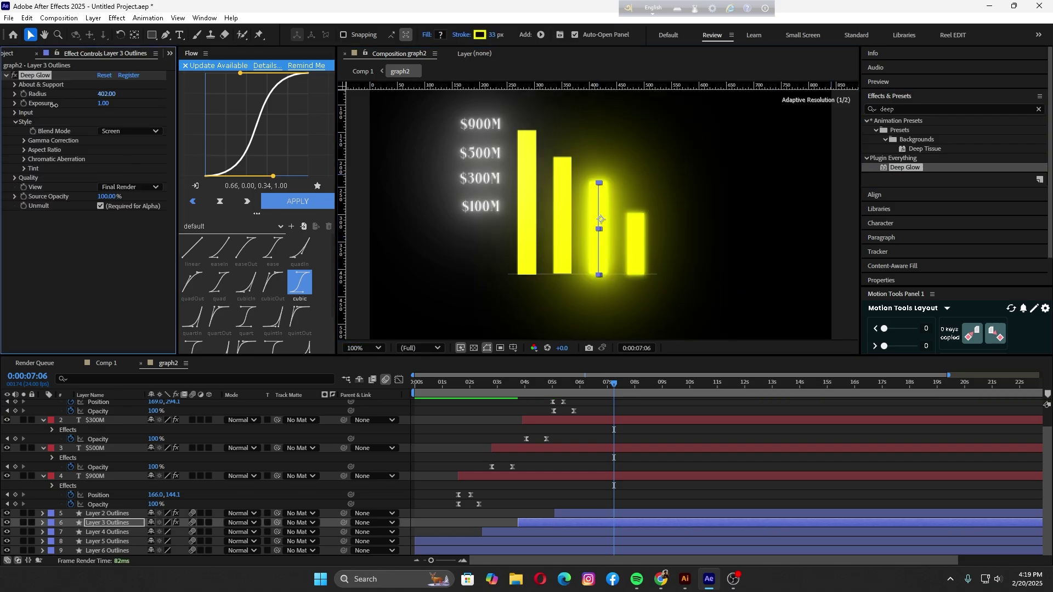
pyautogui.moveTo(54, 105); pyautogui.dragTo(4, 119)
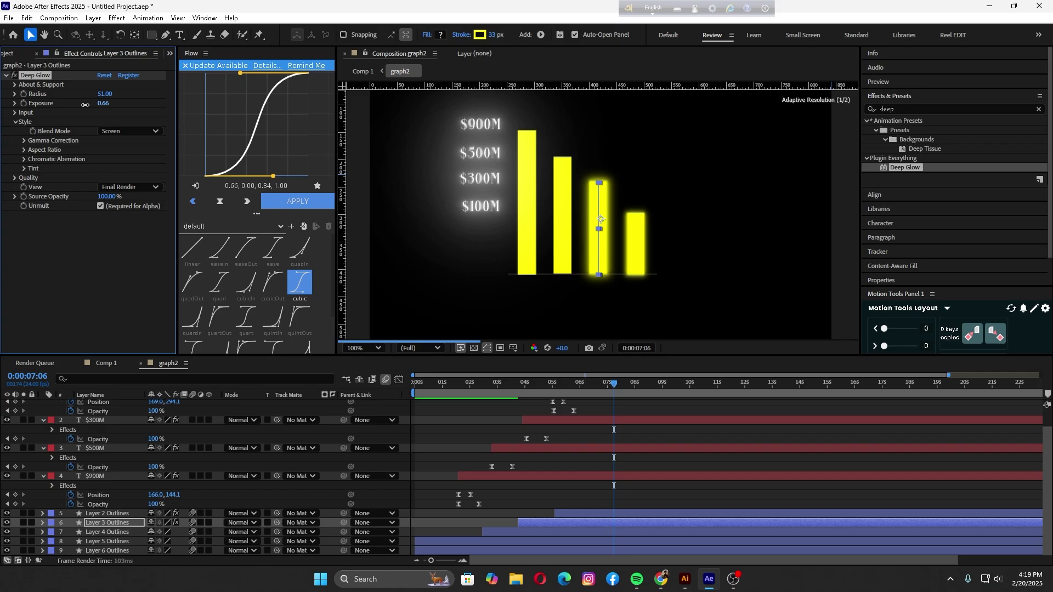
pyautogui.click(566, 245)
pyautogui.click(626, 278)
# Step: Copy the third bar's Deep Glow effect onto the second bar and the tallest bar
pyautogui.click(600, 252)
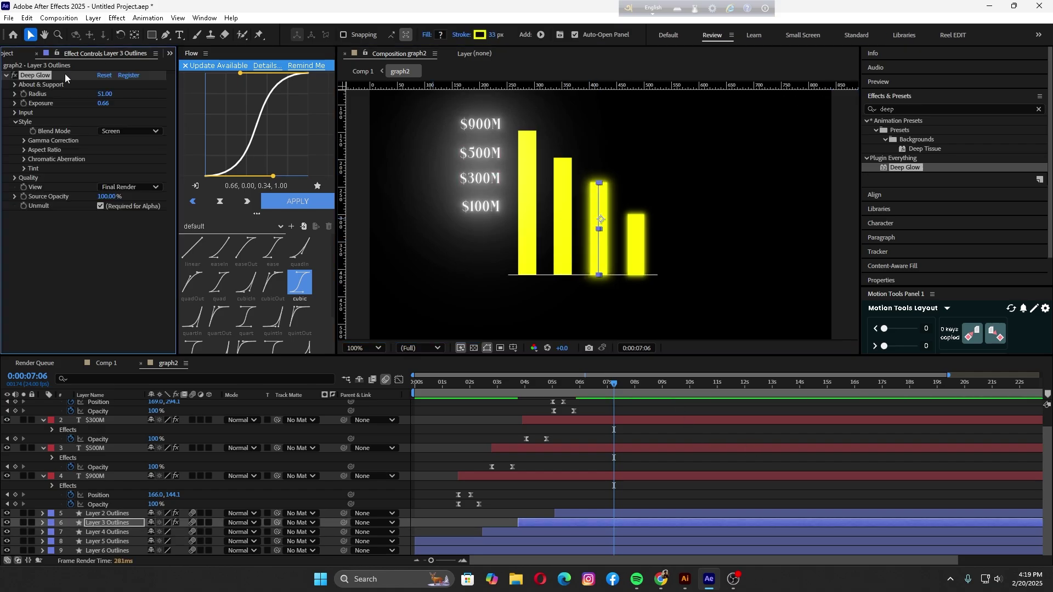
pyautogui.click(475, 289)
pyautogui.click(528, 524)
pyautogui.click(561, 512)
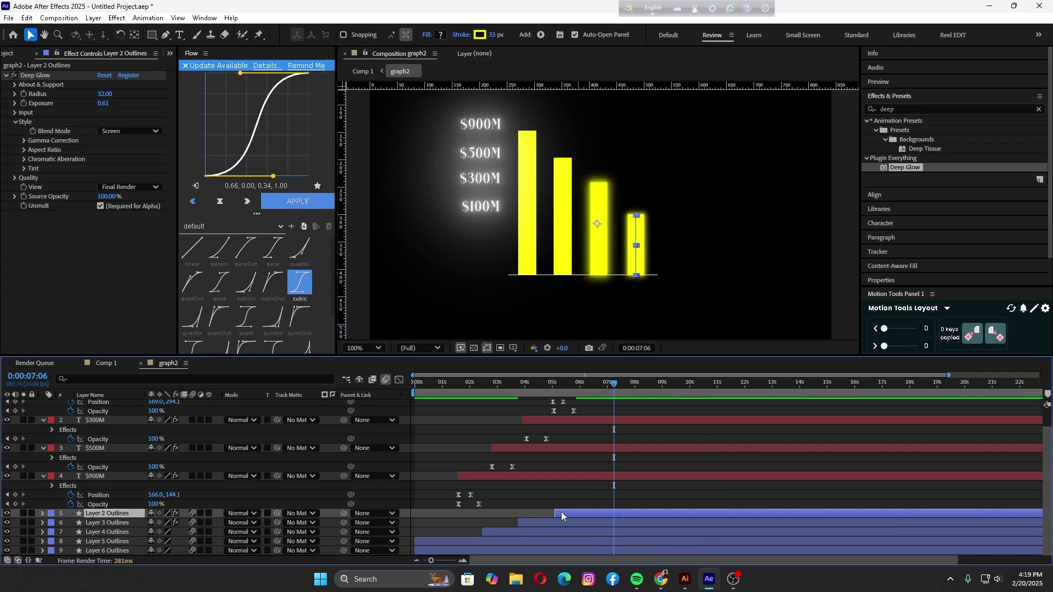
pyautogui.click(557, 540)
pyautogui.click(554, 532)
pyautogui.hotkey('ctrl', 'v')
pyautogui.click(552, 540)
pyautogui.hotkey('ctrl', 'v')
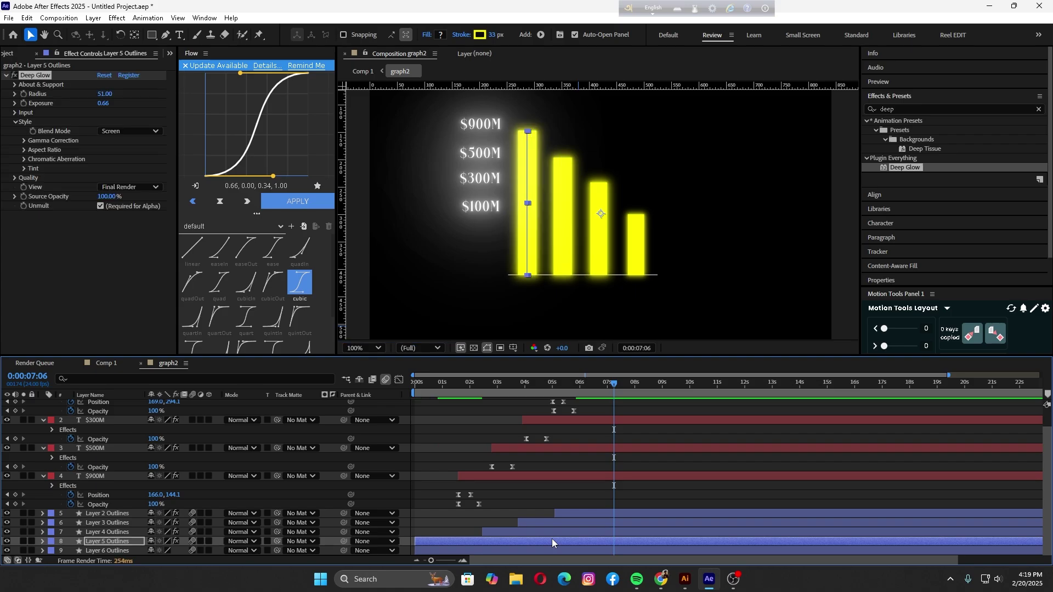
# Step: Paste the same Deep Glow effect onto the white baseline below the bars
pyautogui.click(845, 259)
pyautogui.click(654, 277)
pyautogui.hotkey('ctrl', 'v')
pyautogui.click(634, 313)
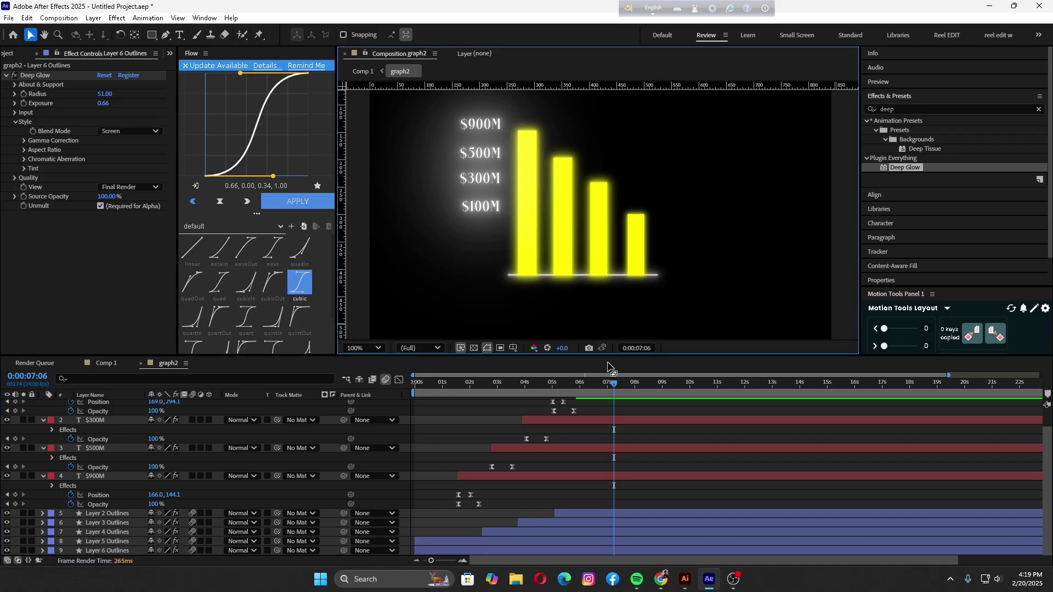
pyautogui.moveTo(103, 93); pyautogui.dragTo(101, 98)
pyautogui.click(124, 248)
pyautogui.click(636, 248)
pyautogui.keyDown('shift'); pyautogui.click(528, 238); pyautogui.keyUp('shift')
pyautogui.keyDown('shift'); pyautogui.click(564, 240); pyautogui.keyUp('shift')
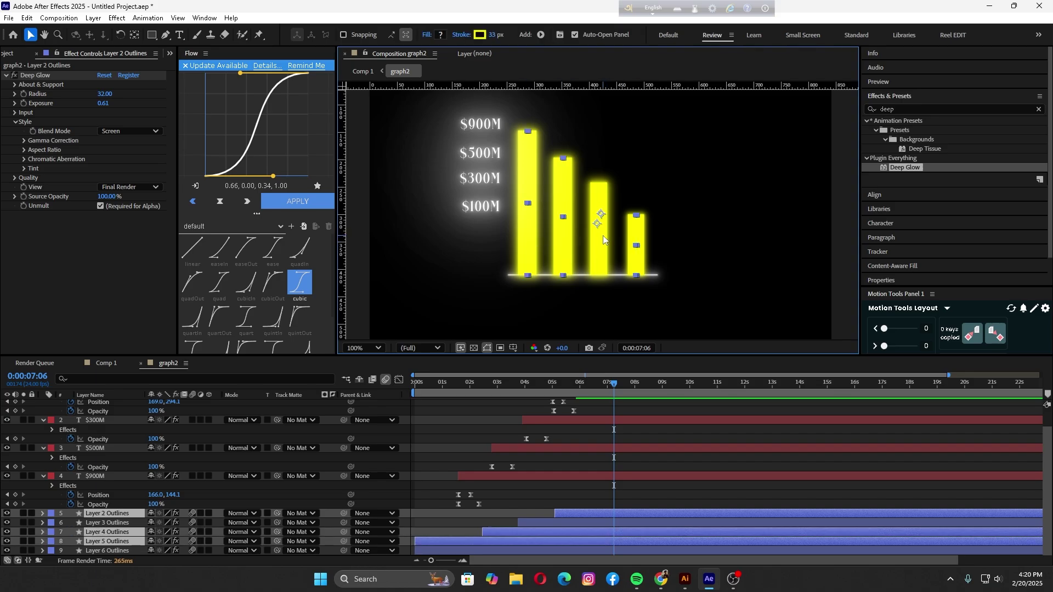
pyautogui.keyDown('shift'); pyautogui.click(604, 244); pyautogui.keyUp('shift')
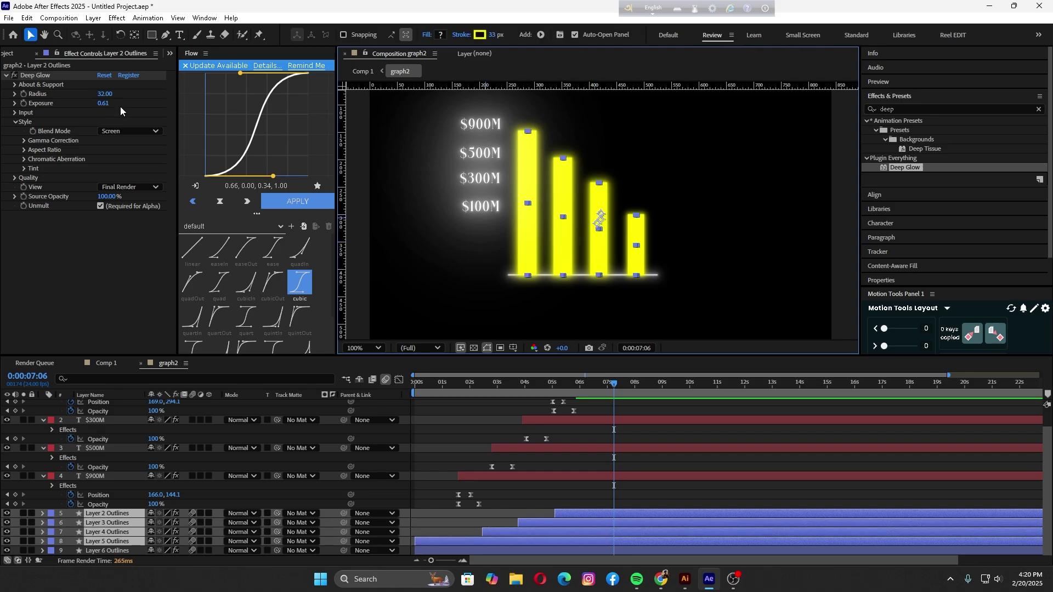
pyautogui.click(485, 441)
pyautogui.click(586, 513)
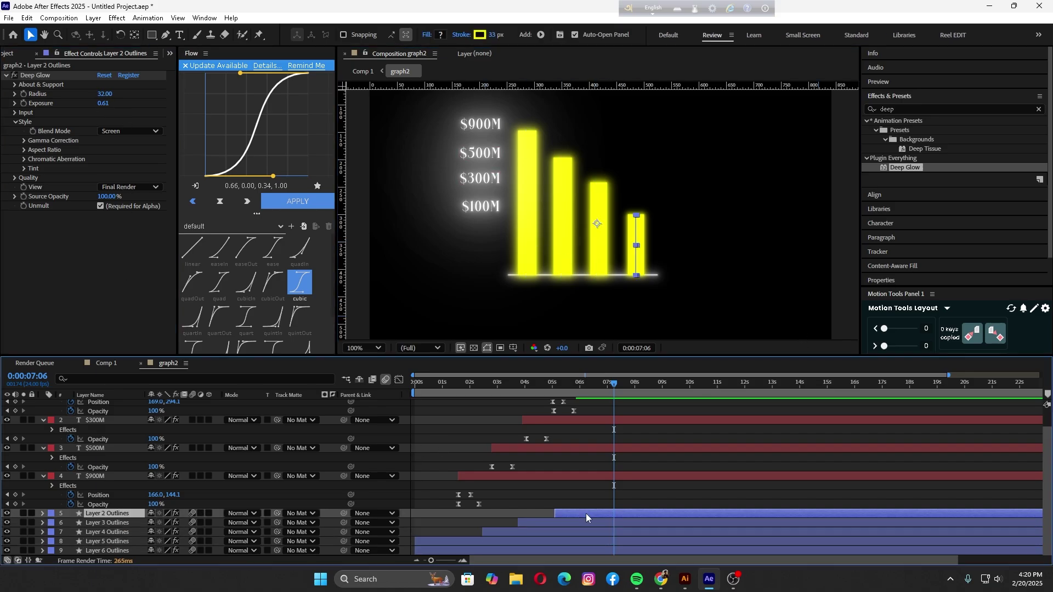
pyautogui.click(101, 97)
pyautogui.click(544, 266)
# Step: Preview from the start, shift the shortest bar's layer to begin at 0:00:04:23, and replay its entrance
pyautogui.moveTo(568, 383); pyautogui.dragTo(406, 430)
pyautogui.press('space')
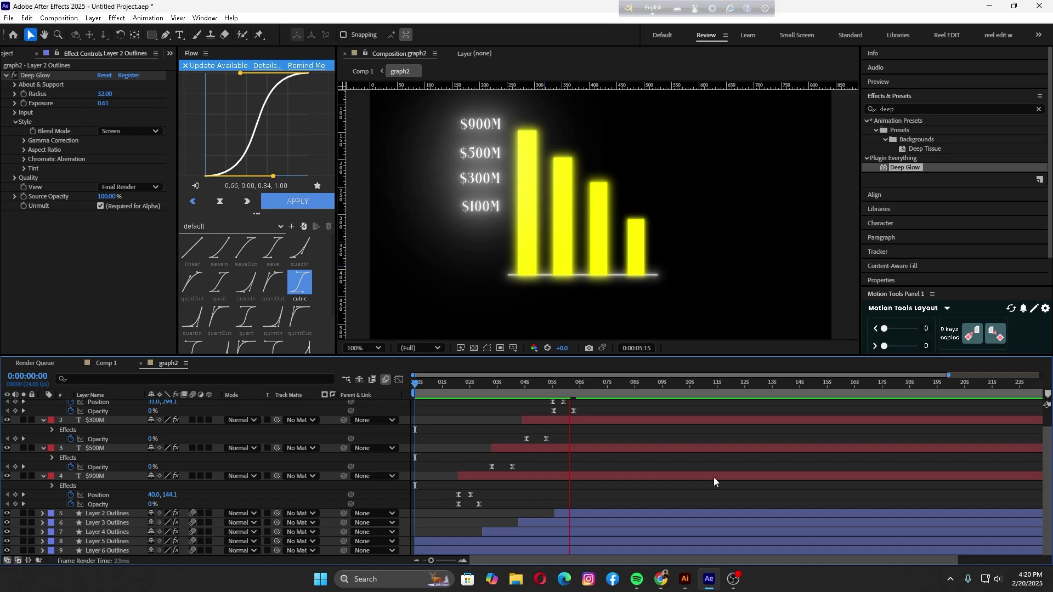
pyautogui.moveTo(568, 382); pyautogui.dragTo(547, 397)
pyautogui.click(577, 514)
pyautogui.scroll(1, 578, 515)
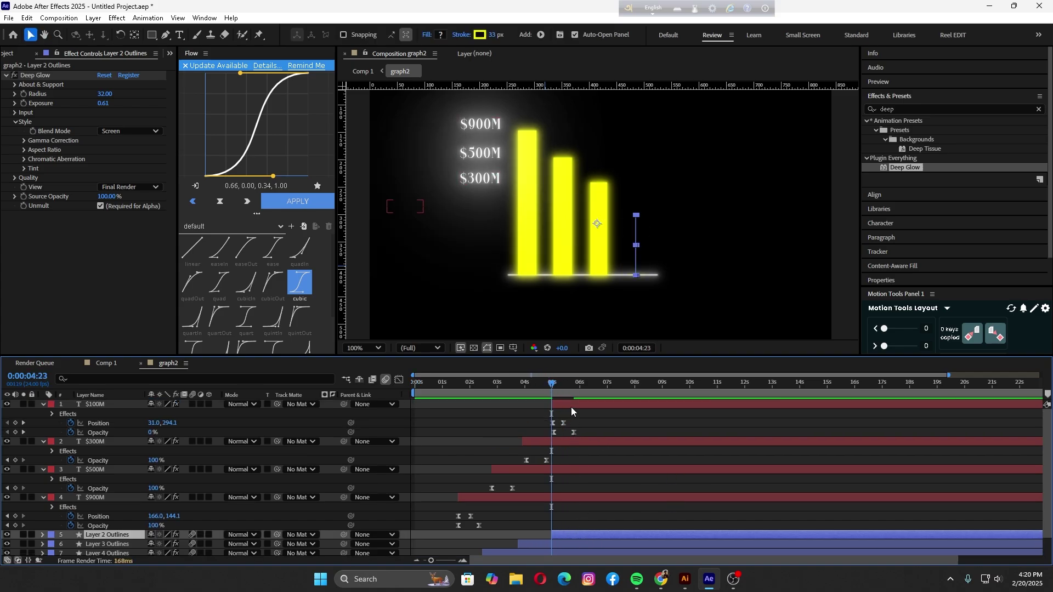
pyautogui.press('space')
pyautogui.click(576, 385)
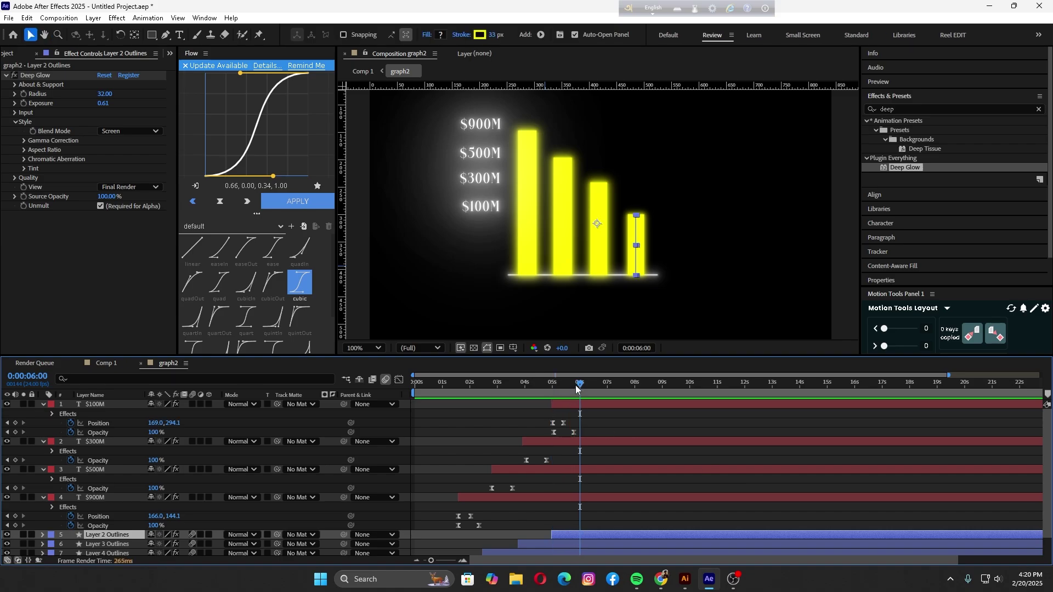
# Step: Shift the $100M label's layer slightly later and replay its entrance together with the shortest bar
pyautogui.moveTo(574, 385)
pyautogui.mouseDown()
pyautogui.moveTo(533, 401)
pyautogui.moveTo(562, 403)
pyautogui.moveTo(521, 419)
pyautogui.moveTo(570, 407)
pyautogui.moveTo(544, 390)
pyautogui.moveTo(565, 401)
pyautogui.mouseUp()
pyautogui.press('space')
pyautogui.press('space')
pyautogui.press('space')
pyautogui.press('space')
pyautogui.press('space')
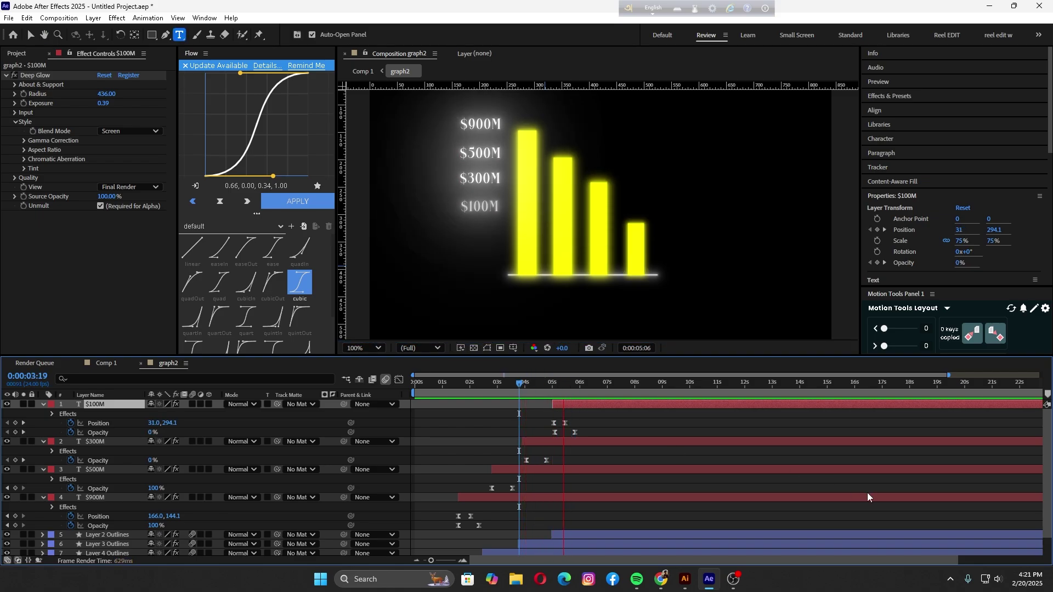
# Step: Collapse the revealed properties of all layers and place the playhead at 0:00:06:13
pyautogui.press('v')
pyautogui.click(840, 304)
pyautogui.scroll(-2, 587, 439)
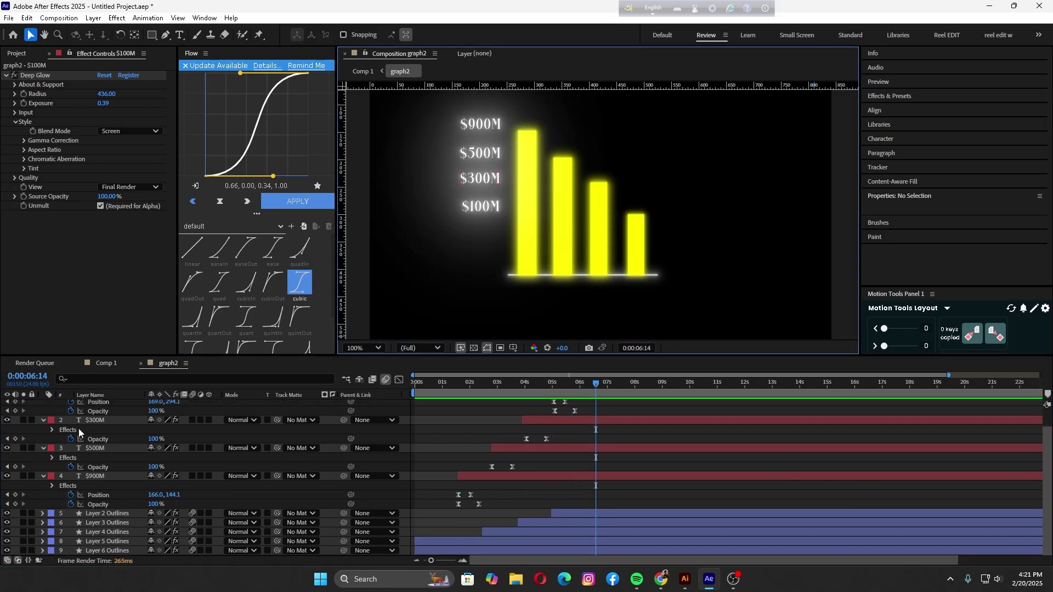
pyautogui.hotkey('ctrl', 'a')
pyautogui.press('u')
pyautogui.click(685, 314)
pyautogui.moveTo(596, 384)
pyautogui.mouseDown()
pyautogui.moveTo(544, 398)
pyautogui.moveTo(594, 389)
pyautogui.mouseUp()
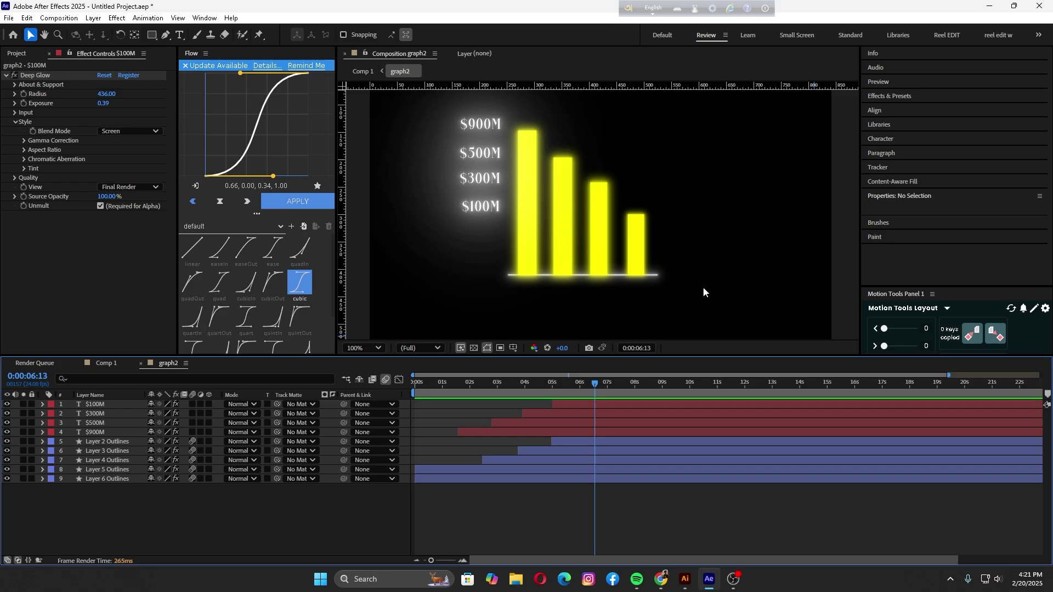
# Step: Search the effects library for "grid" and try to apply the Generate Grid effect to the empty composition area
pyautogui.click(928, 103)
pyautogui.click(927, 109)
pyautogui.write('graid')
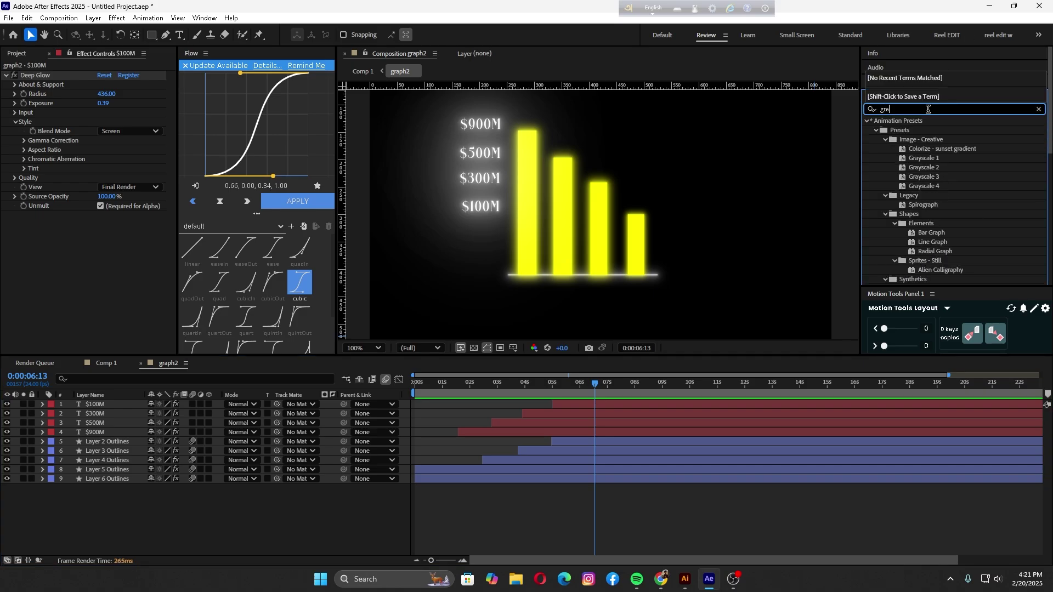
pyautogui.press('BackSpace')
pyautogui.press('BackSpace')
pyautogui.press('BackSpace')
pyautogui.write('ad')
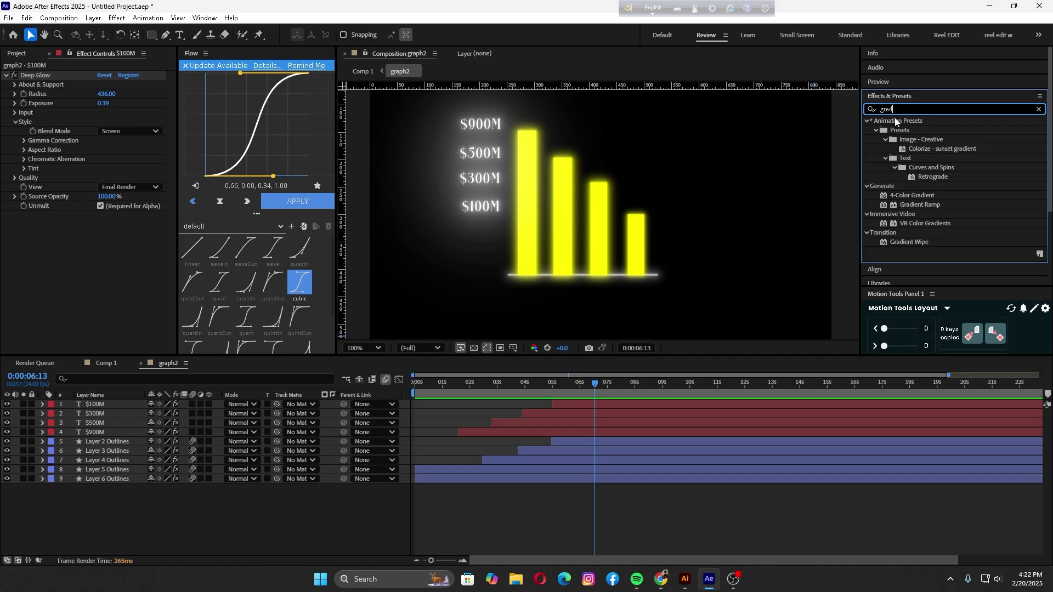
pyautogui.press('BackSpace')
pyautogui.press('BackSpace')
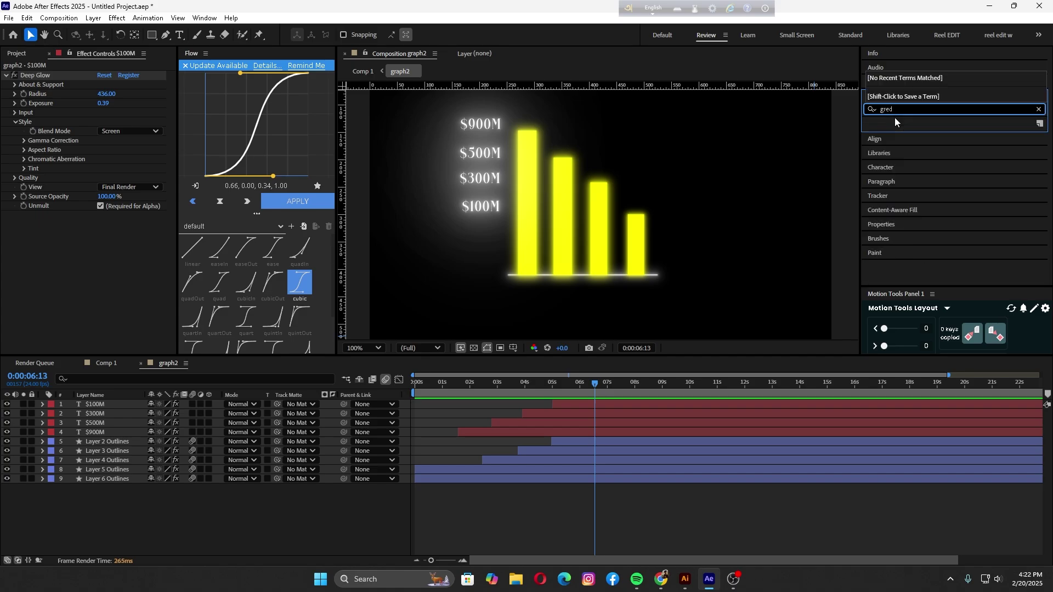
pyautogui.scroll(-10, 908, 148)
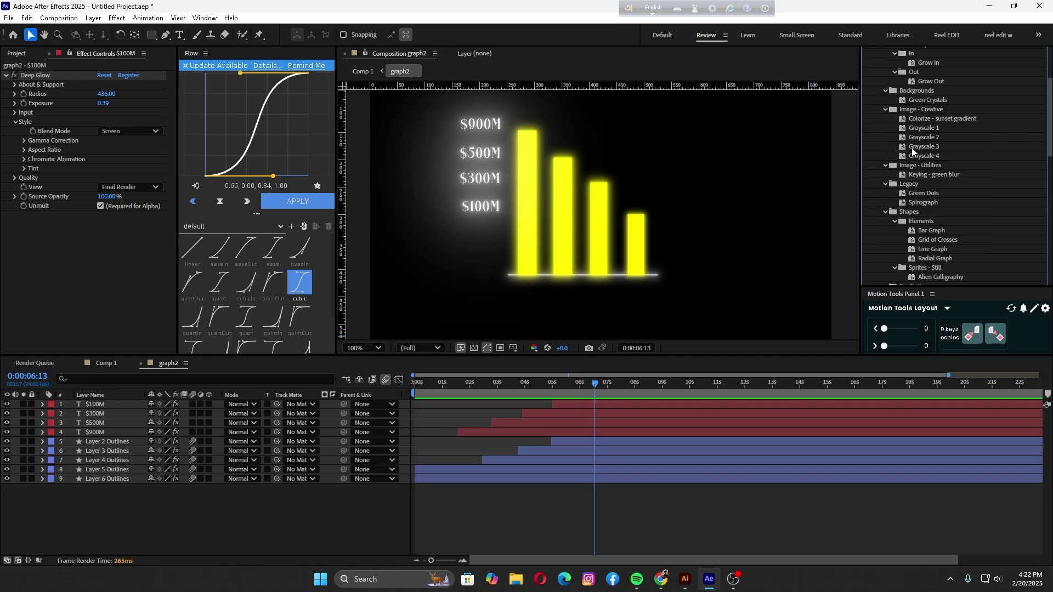
pyautogui.write('id')
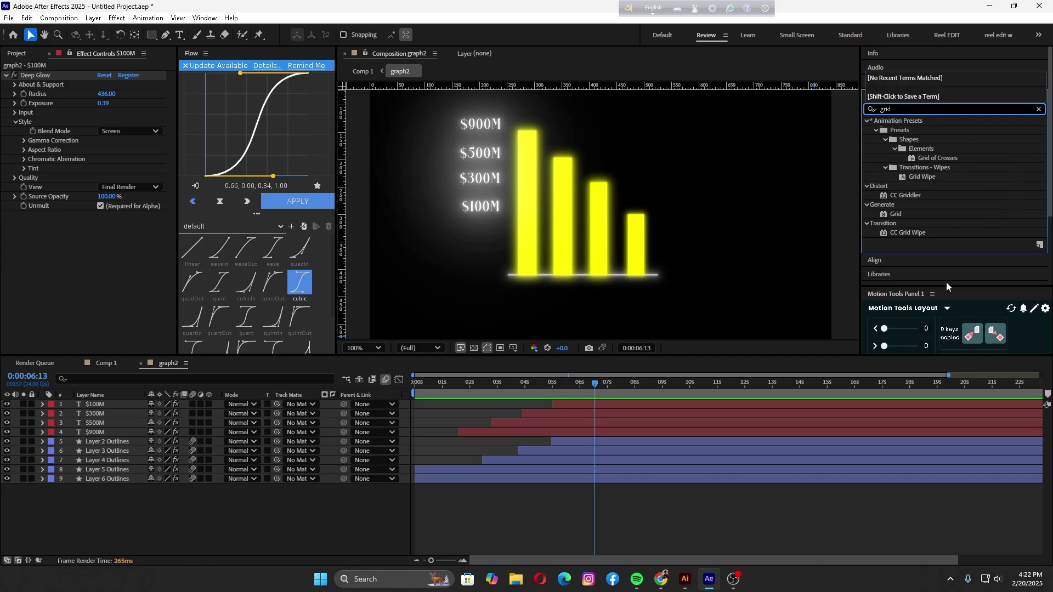
pyautogui.moveTo(895, 214); pyautogui.dragTo(774, 249)
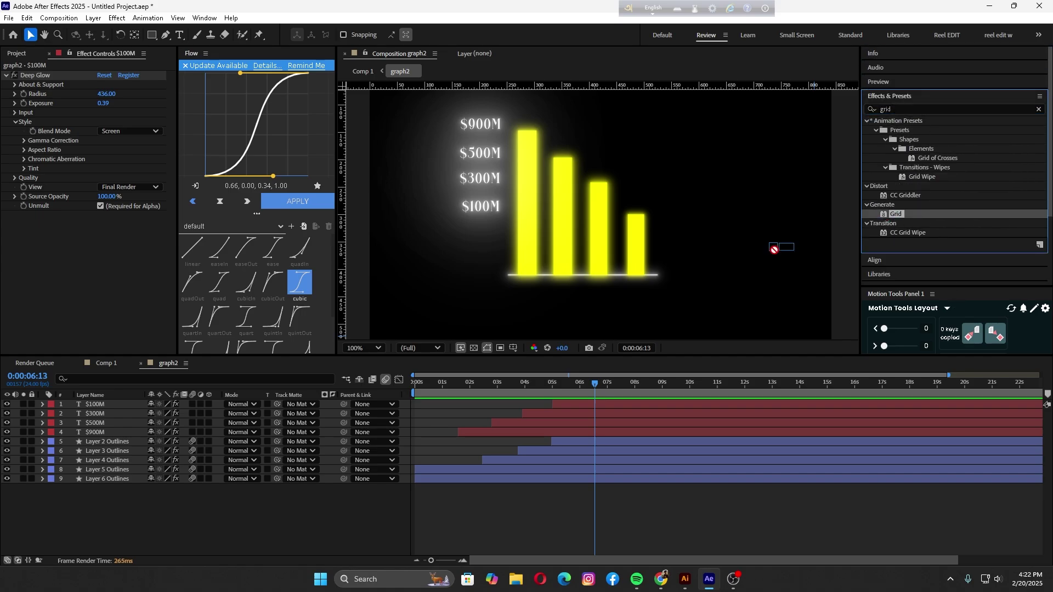
pyautogui.rightClick(199, 508)
pyautogui.moveTo(274, 373)
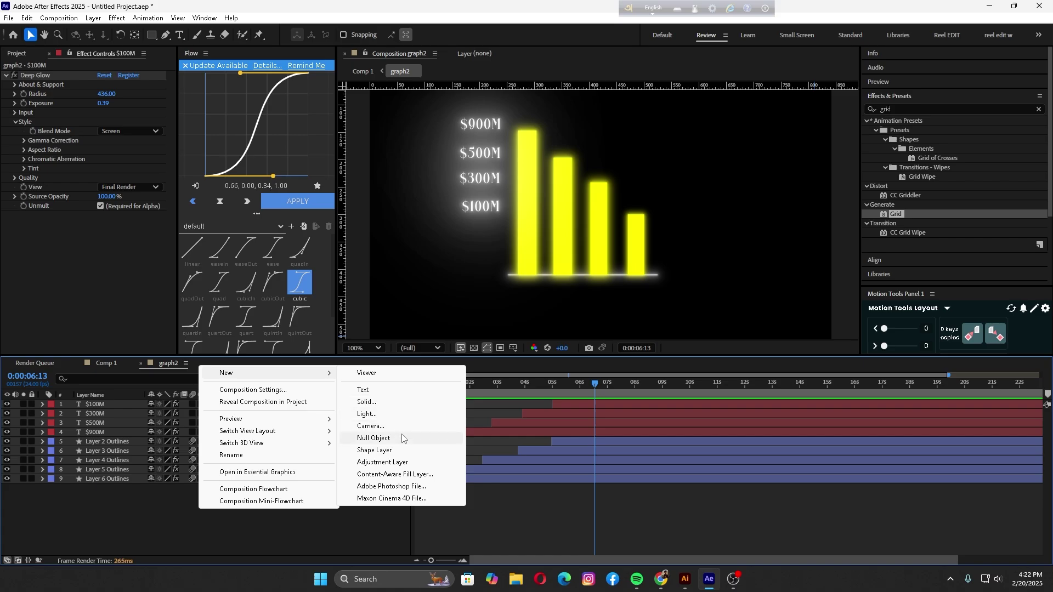
pyautogui.click(366, 401)
pyautogui.click(597, 393)
pyautogui.moveTo(123, 501); pyautogui.dragTo(111, 498)
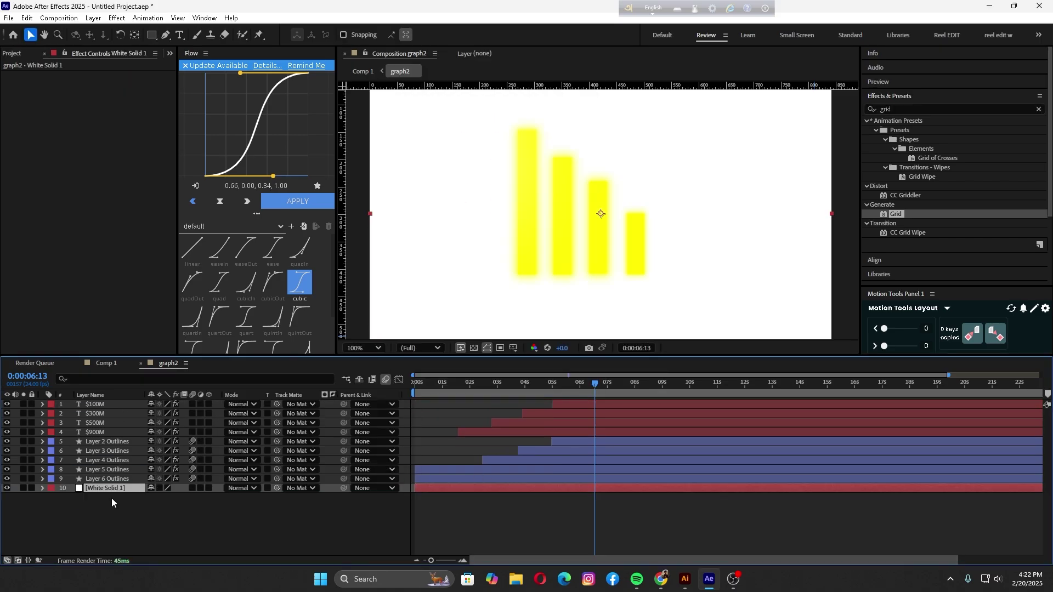
pyautogui.rightClick(113, 490)
pyautogui.click(115, 495)
pyautogui.click(116, 489)
pyautogui.press('Delete')
# Step: Create a black, composition-sized solid and place its layer beneath all the bar and label layers
pyautogui.rightClick(94, 505)
pyautogui.moveTo(122, 369)
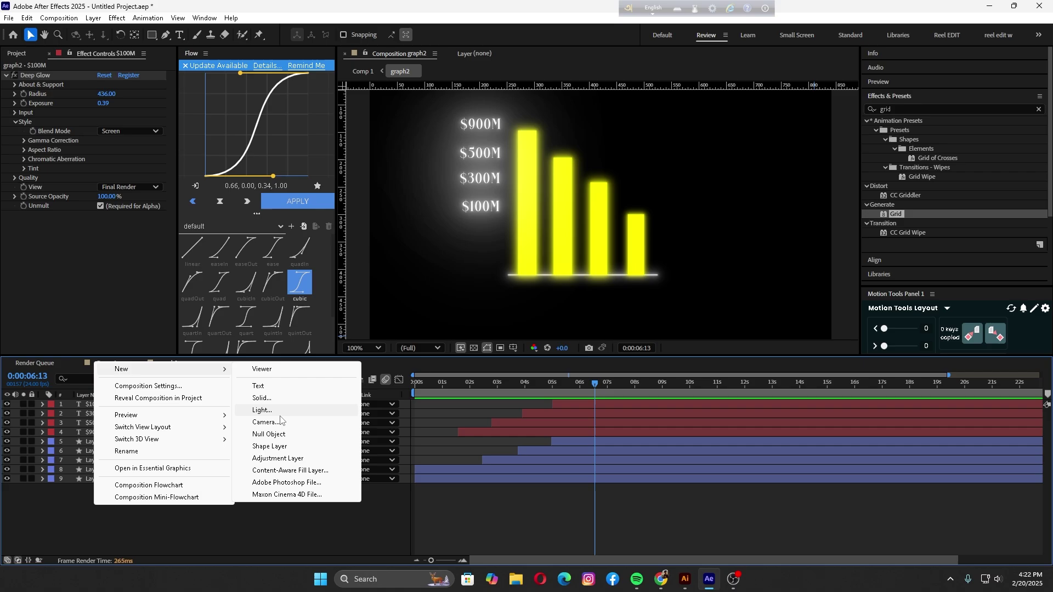
pyautogui.click(366, 402)
pyautogui.click(518, 372)
pyautogui.click(402, 360)
pyautogui.click(639, 224)
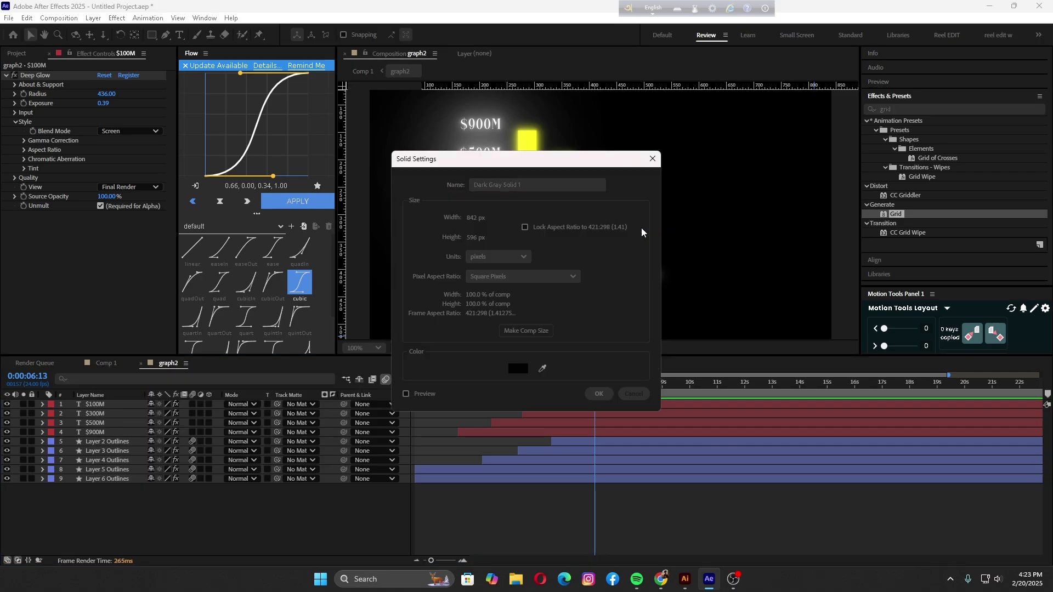
pyautogui.click(598, 393)
pyautogui.press('Home')
pyautogui.moveTo(122, 406); pyautogui.dragTo(120, 491)
# Step: Preview the animation from the start and shift the shortest bar's layer to begin at 0:00:04:16
pyautogui.press('space')
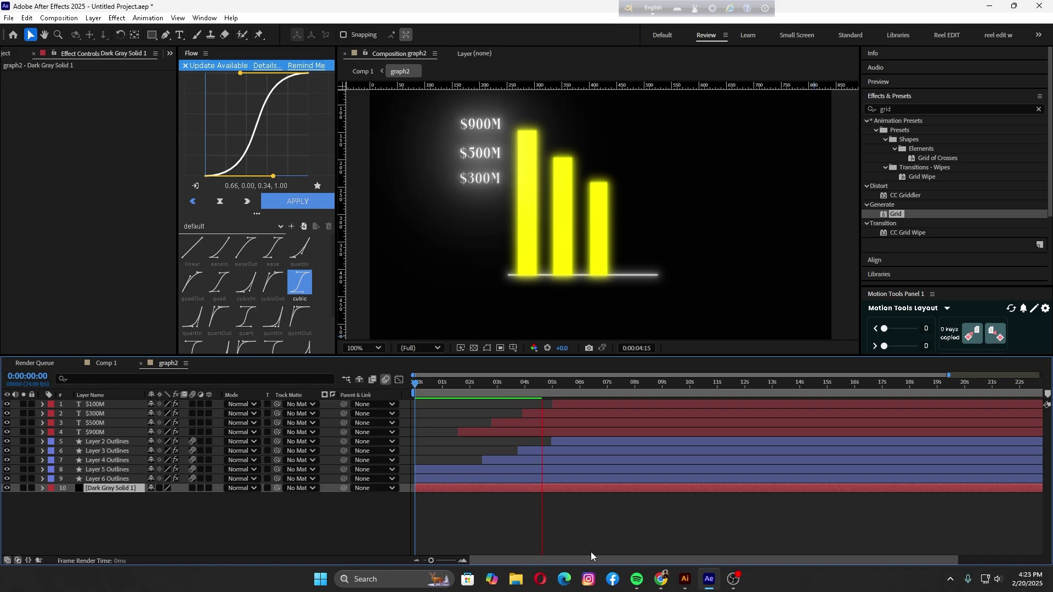
pyautogui.click(555, 389)
pyautogui.moveTo(554, 389); pyautogui.dragTo(543, 393)
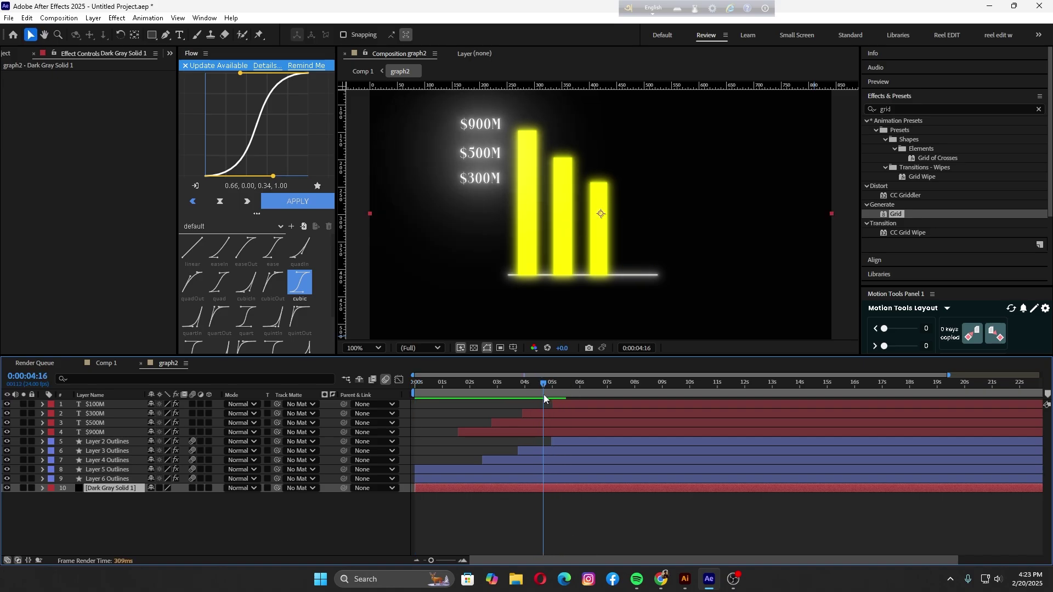
pyautogui.click(561, 441)
pyautogui.keyDown('shift'); pyautogui.click(563, 404); pyautogui.keyUp('shift')
pyautogui.click(581, 440)
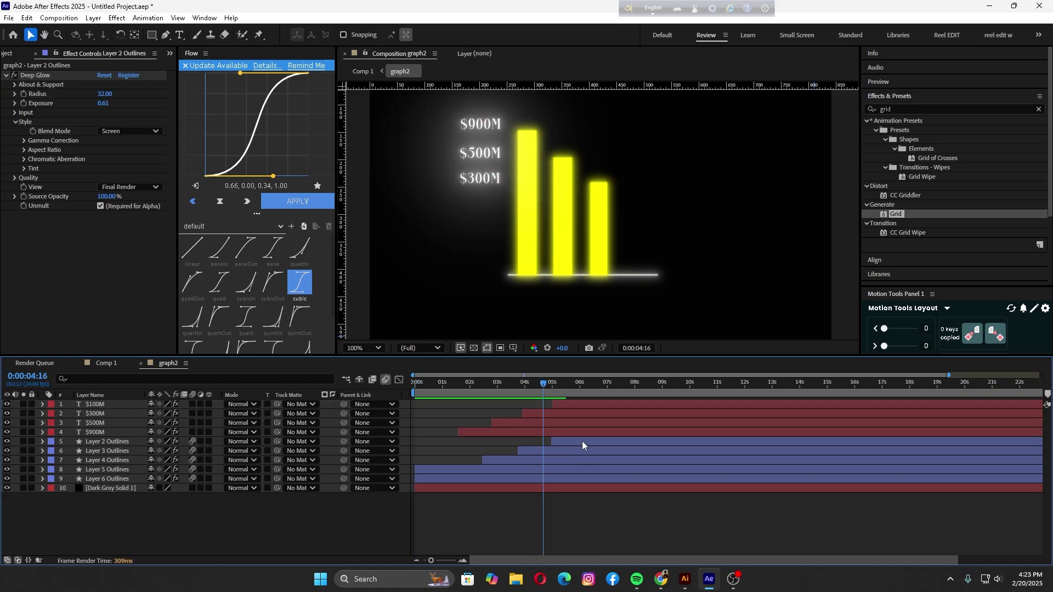
pyautogui.press('[')
# Step: Shift the $100M label's layer slightly earlier to follow the shortest bar and reveal its keyframes
pyautogui.click(571, 404)
pyautogui.moveTo(571, 405); pyautogui.dragTo(544, 386)
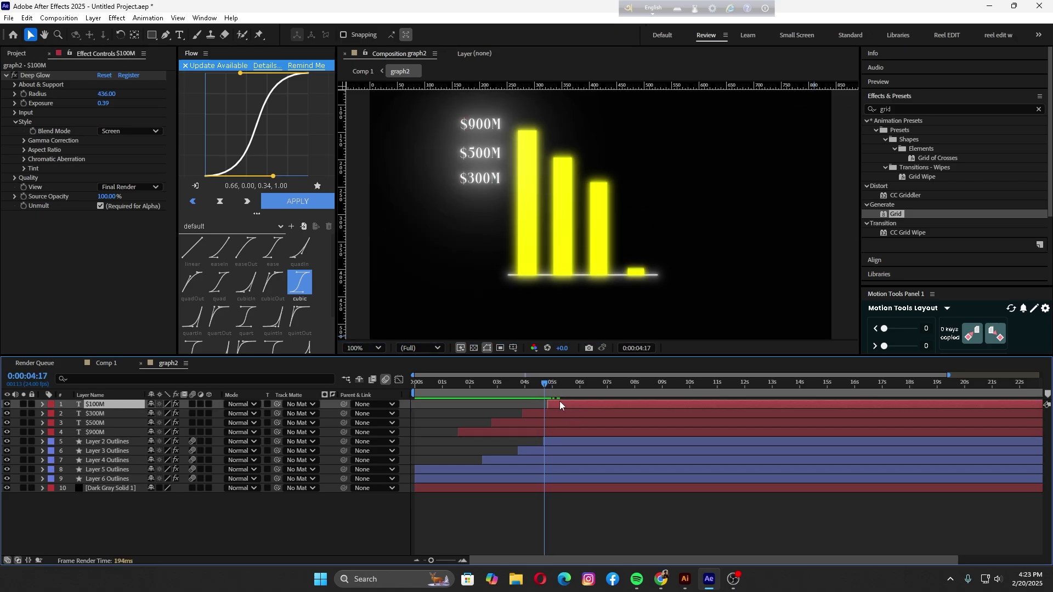
pyautogui.press('u')
# Step: Replay the $100M label's entrance and move its first Opacity keyframe to 0:00:04:20
pyautogui.doubleClick(550, 422)
pyautogui.press('Return')
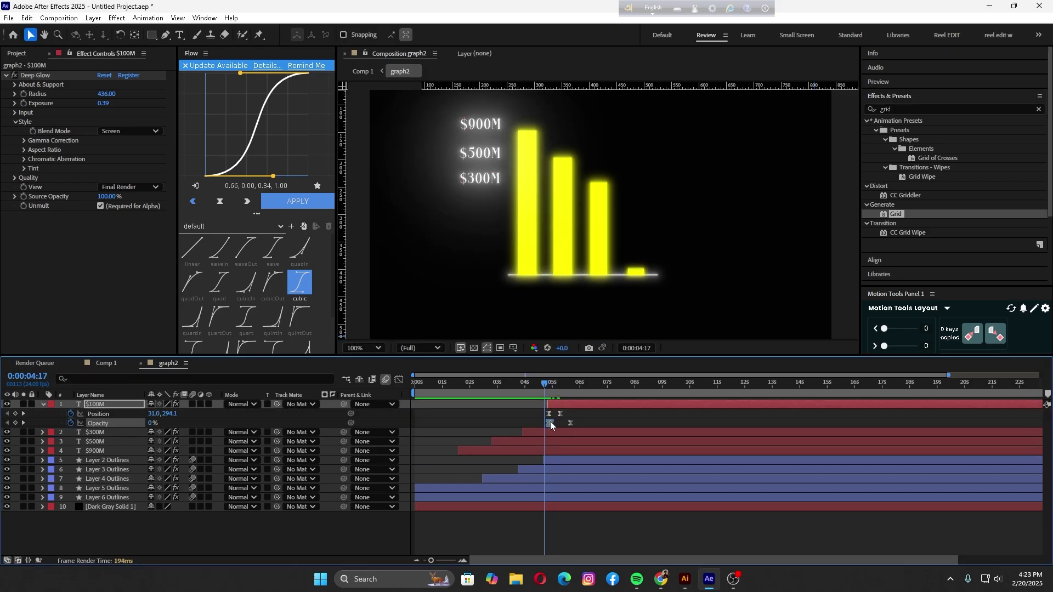
pyautogui.press('space')
pyautogui.moveTo(514, 386); pyautogui.dragTo(548, 423)
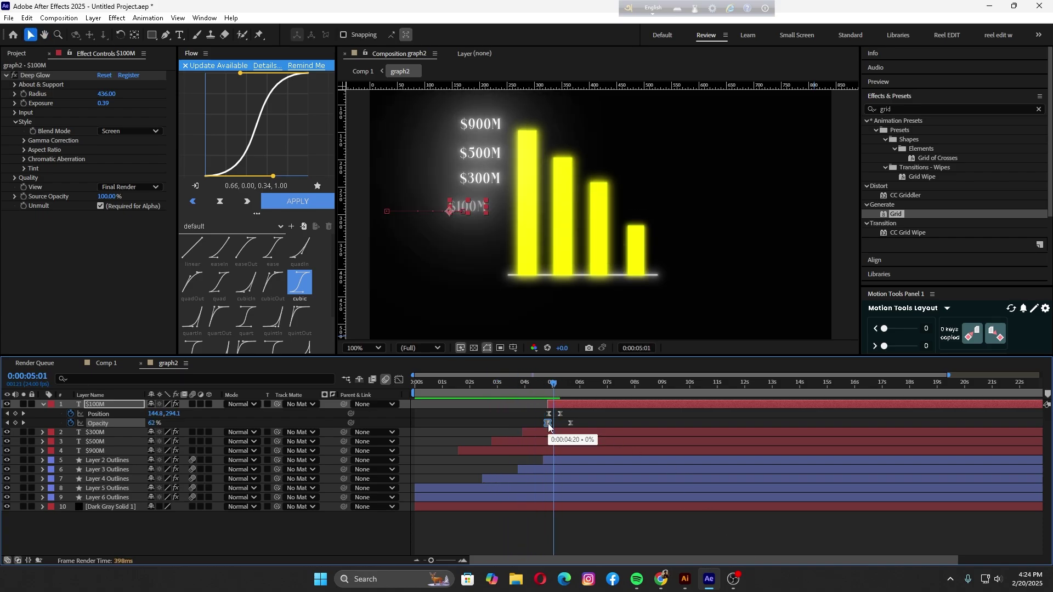